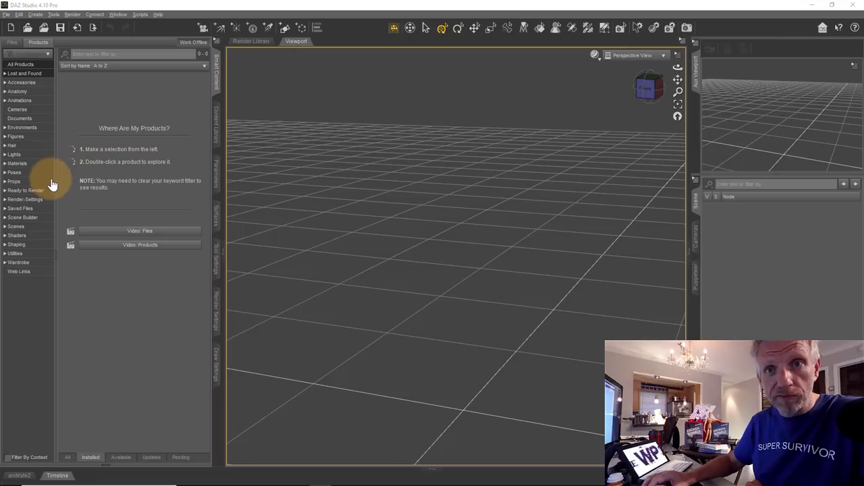
Open the Sleek Lounge Furniture product from the Props category and expand its own Props listing.
click(13, 181)
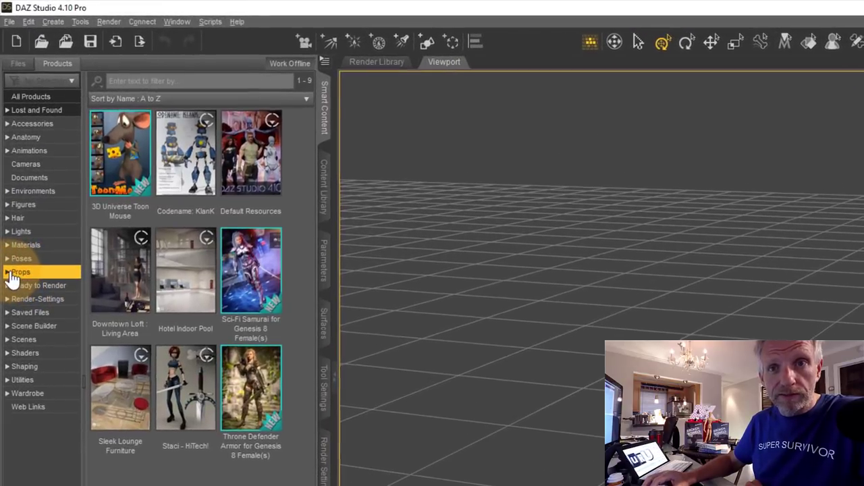
click(8, 272)
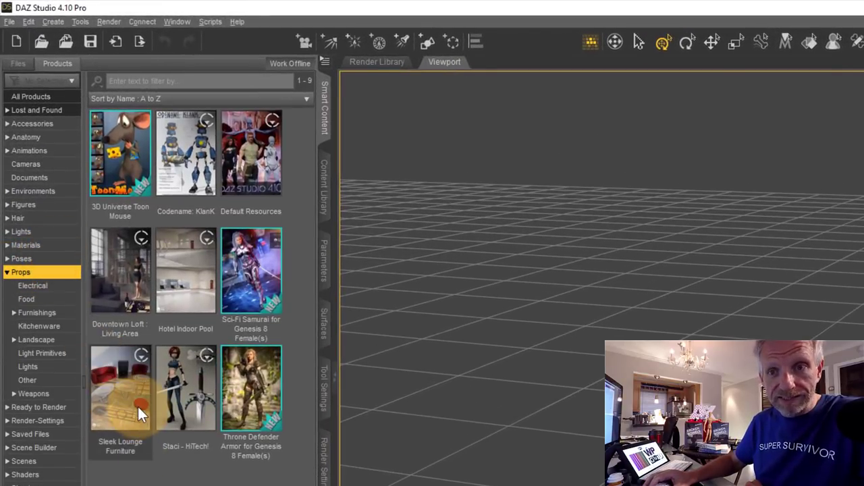
mouse_move(137, 408)
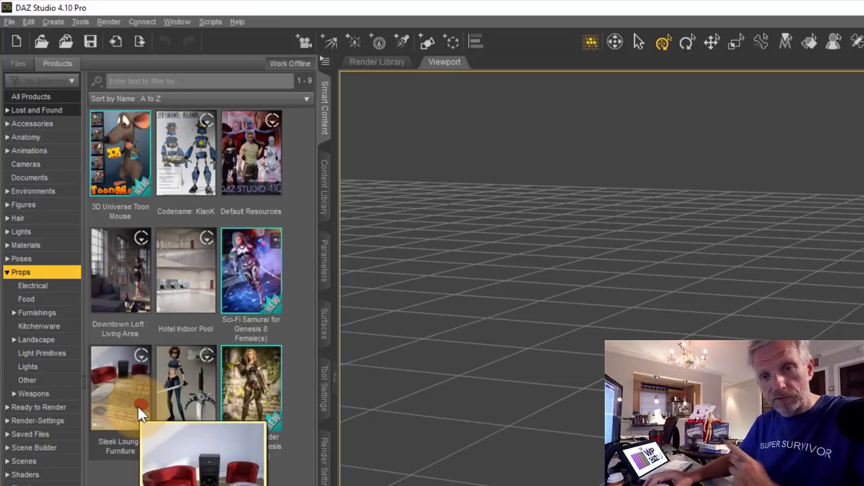
double_click(138, 407)
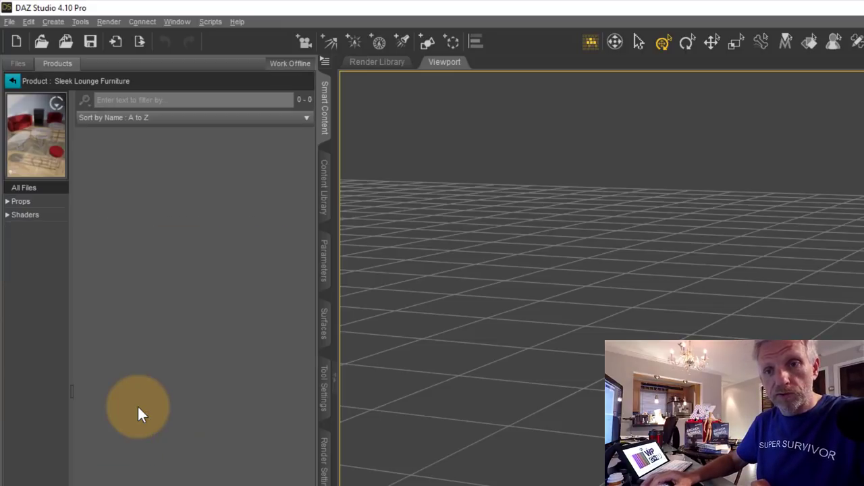
click(39, 204)
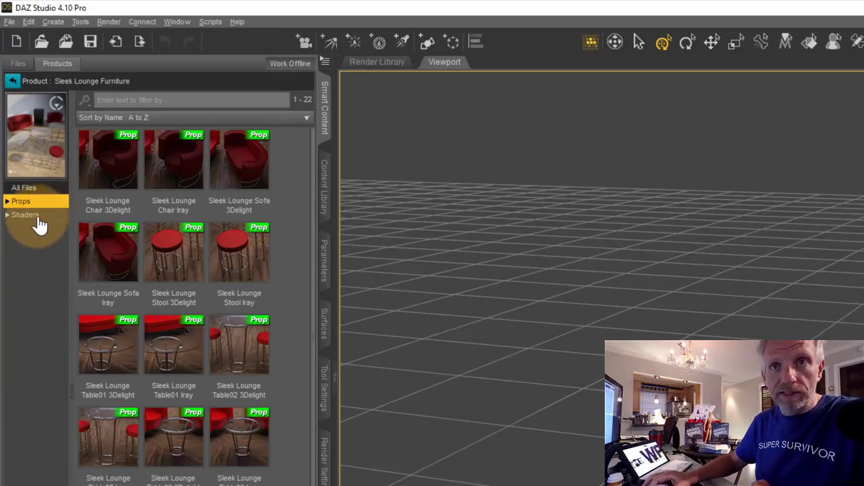
click(7, 203)
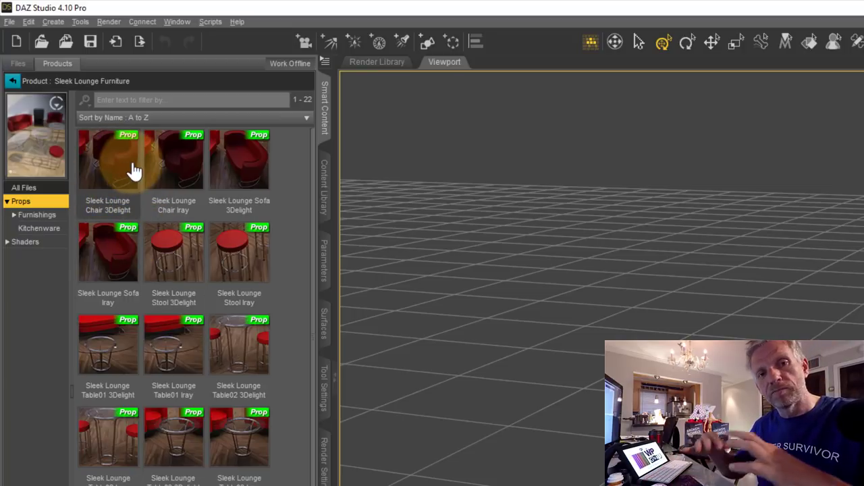
Filter the Sleek Lounge Furniture props by "iray".
mouse_move(135, 171)
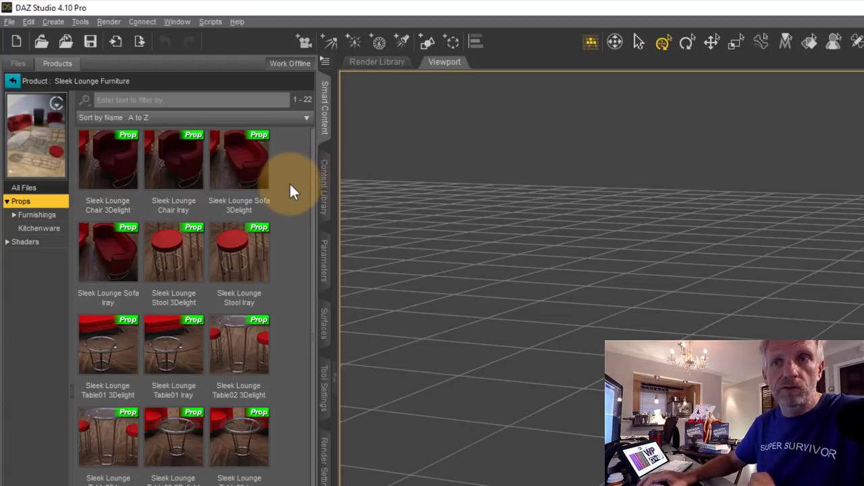
click(115, 189)
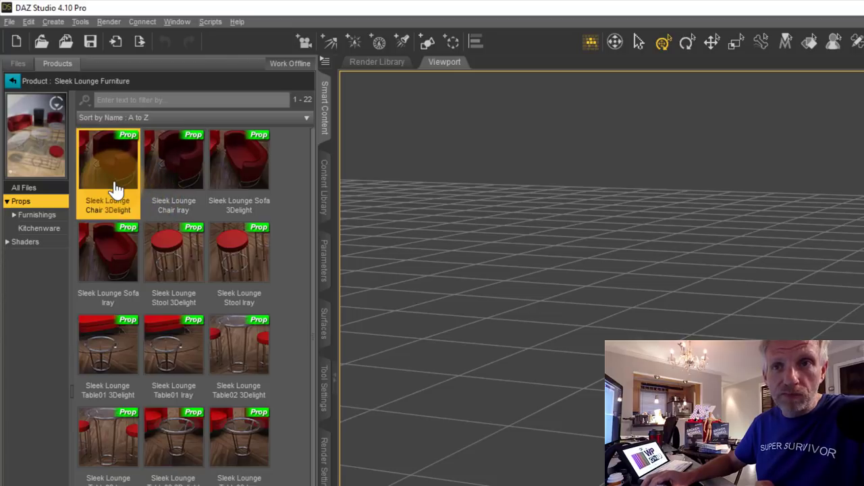
click(177, 179)
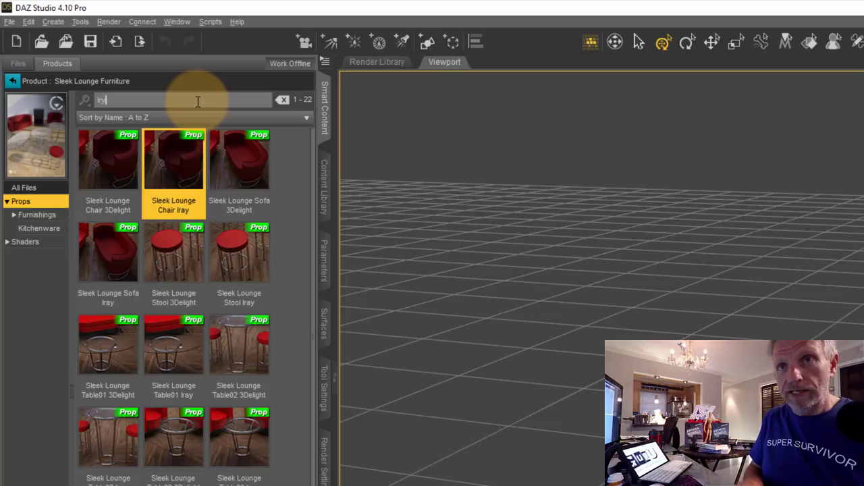
key(BackSpace)
key(BackSpace)
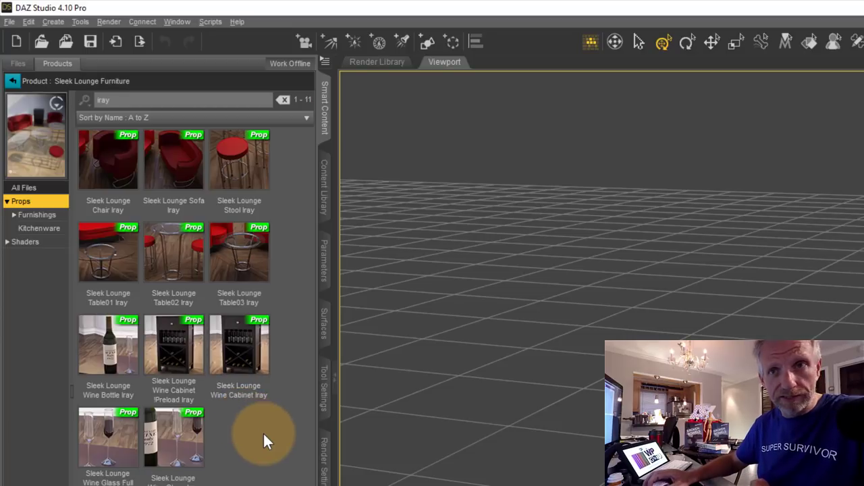
Add the Sleek Lounge Chair Iray to the scene, turned slightly and placed to the left of the scene centre.
double_click(119, 171)
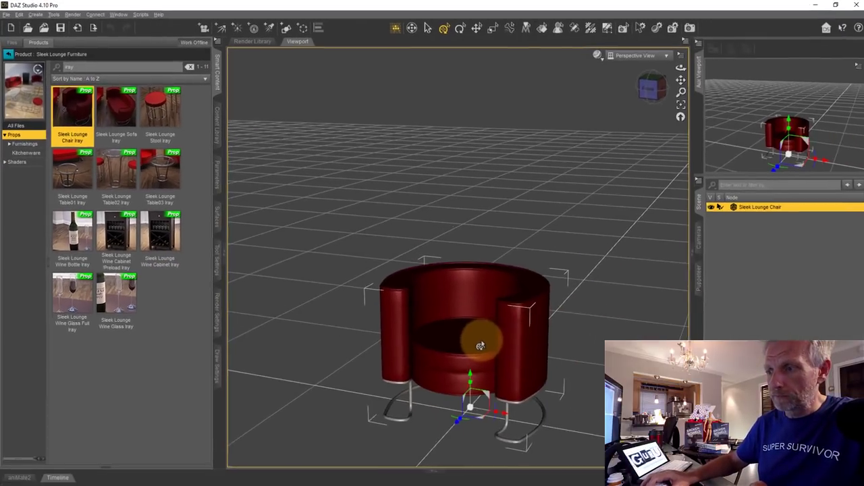
scroll(451, 361, down, 5)
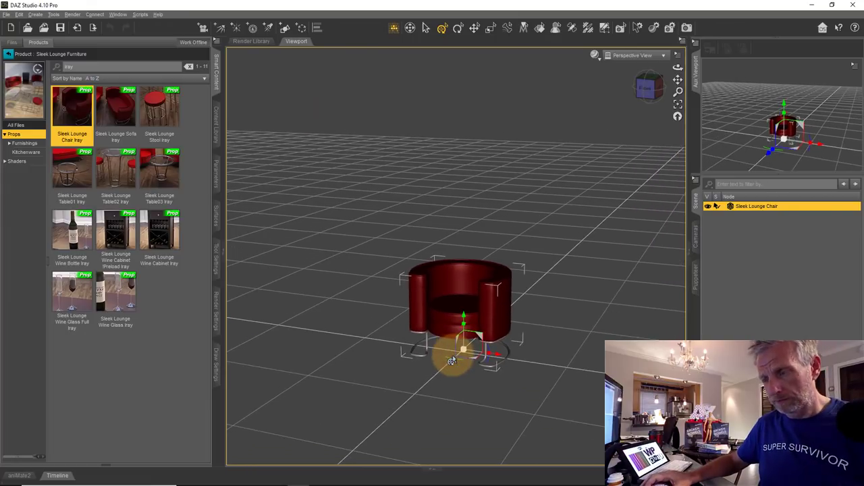
scroll(454, 337, down, 1)
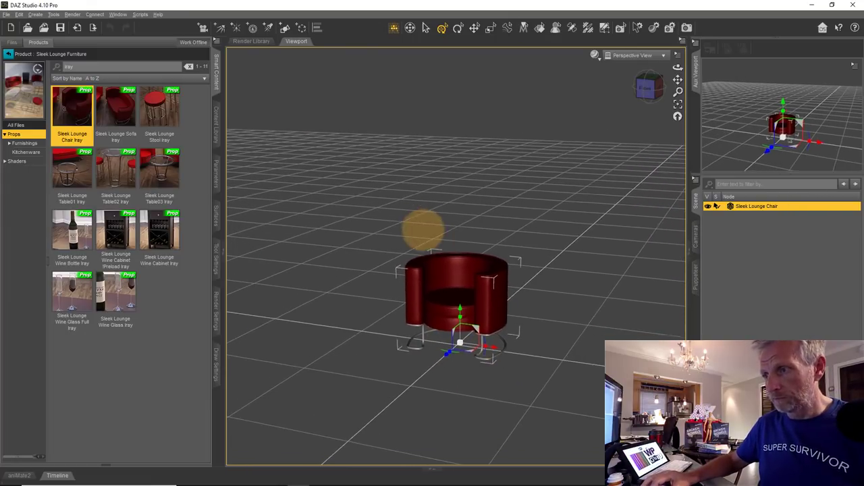
scroll(431, 236, down, 2)
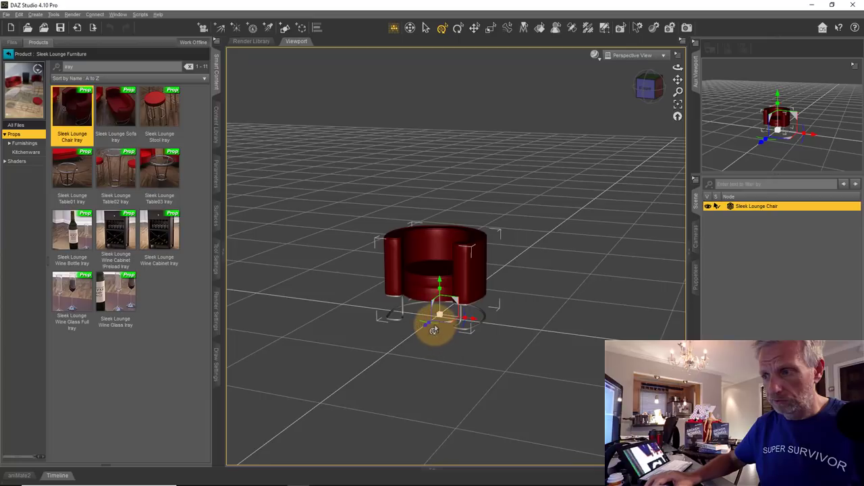
drag(433, 329, 439, 324)
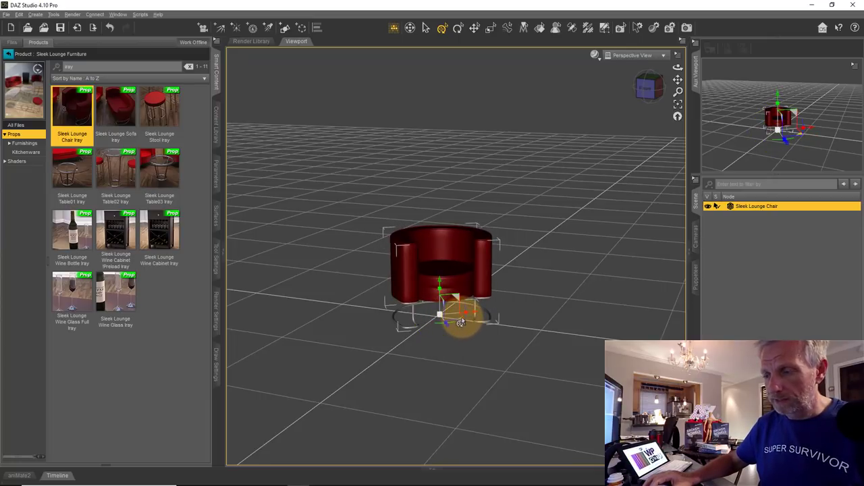
drag(459, 322, 346, 302)
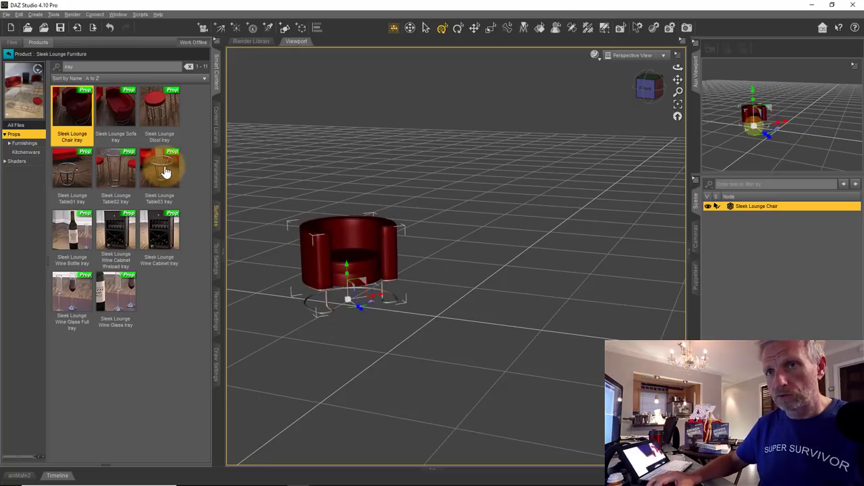
Add the Sleek Lounge Sofa Iray, turn it toward the chair and move it to the right, clear of the chair.
double_click(108, 108)
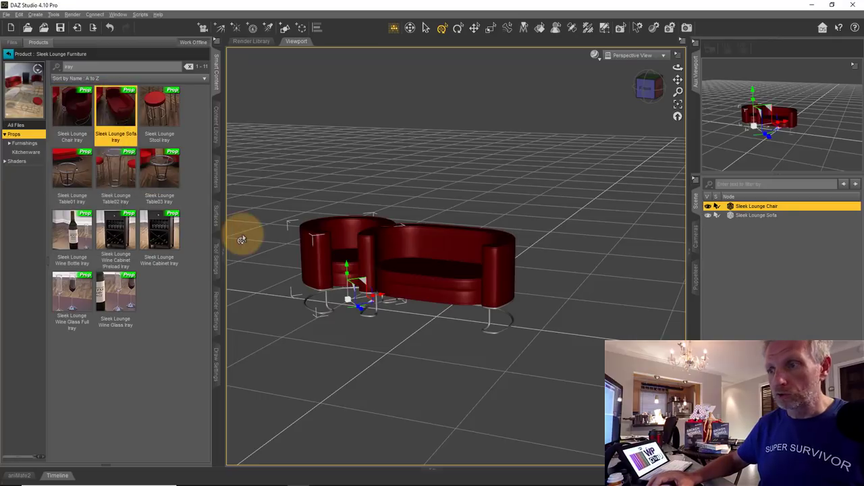
click(452, 323)
click(433, 327)
mouse_move(432, 327)
mouse_down()
mouse_move(472, 323)
mouse_move(439, 333)
mouse_up()
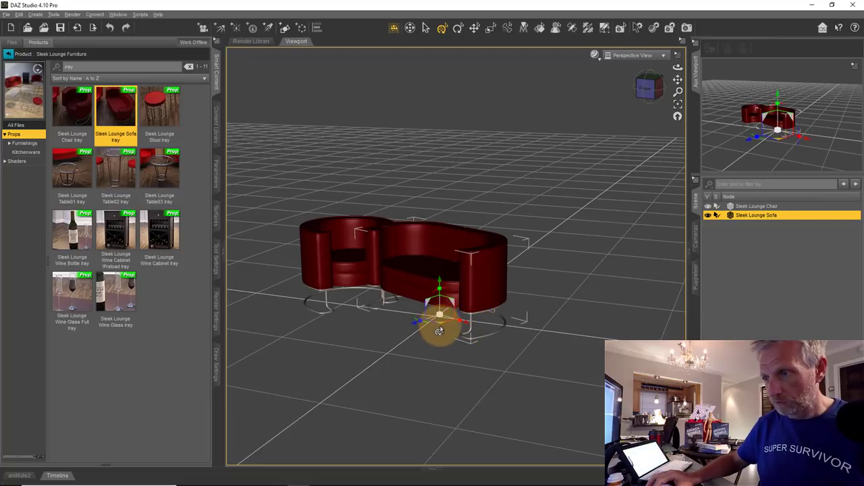
drag(439, 330, 503, 323)
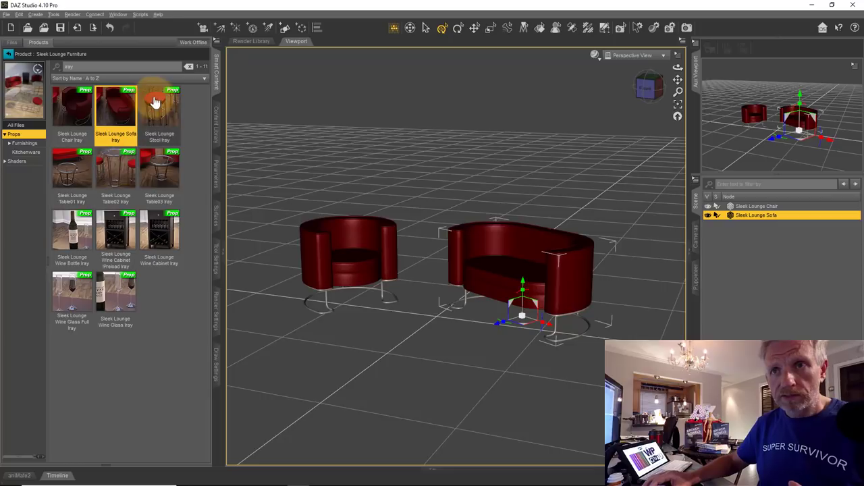
Add the Sleek Lounge Table03 Iray to the scene and position it between the chair and the sofa.
double_click(164, 177)
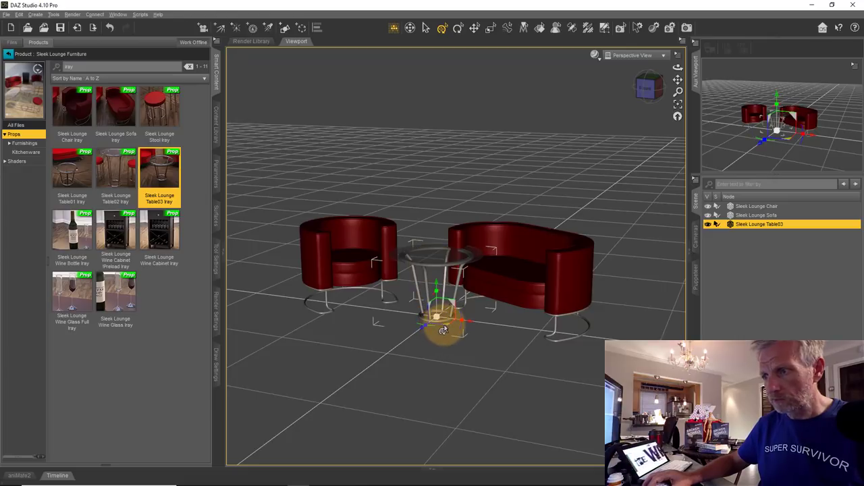
drag(443, 330, 432, 203)
alt+drag(451, 231, 421, 232)
Turn the sofa further toward the chair and shift the table slightly so it stands between the two seats.
click(550, 250)
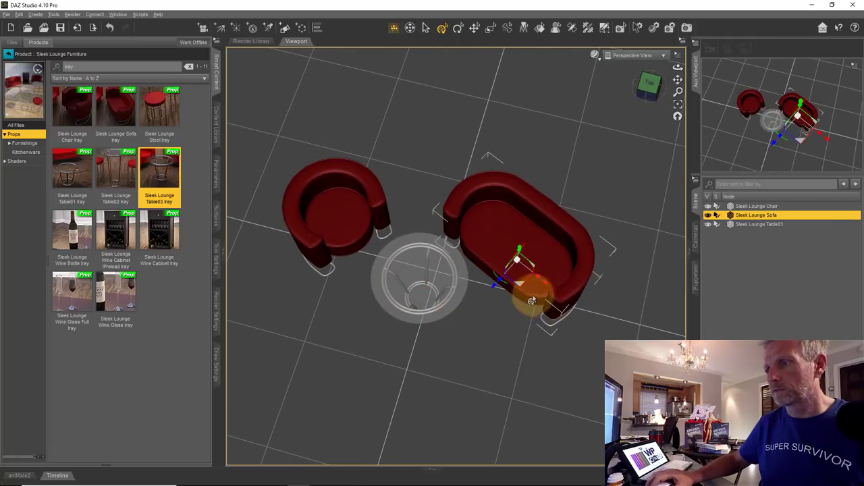
drag(502, 287, 498, 280)
click(414, 277)
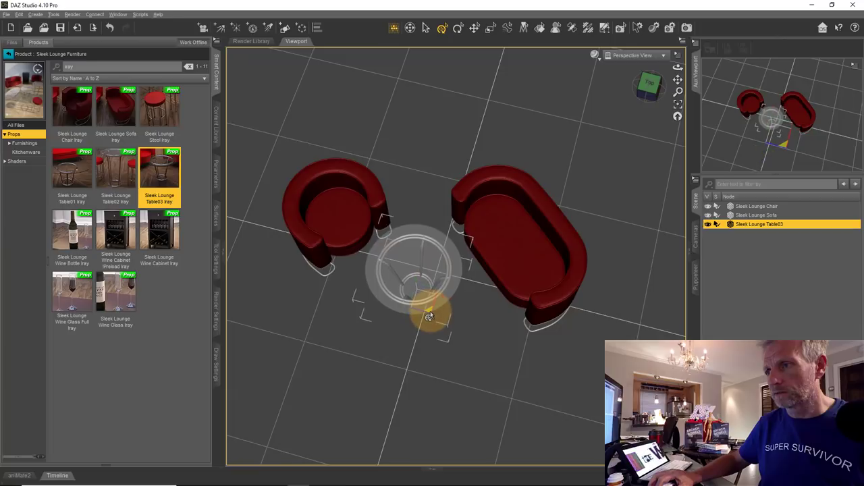
mouse_move(430, 311)
alt+mouse_down()
mouse_move(428, 225)
mouse_move(414, 226)
mouse_move(430, 237)
mouse_move(420, 304)
alt+mouse_up()
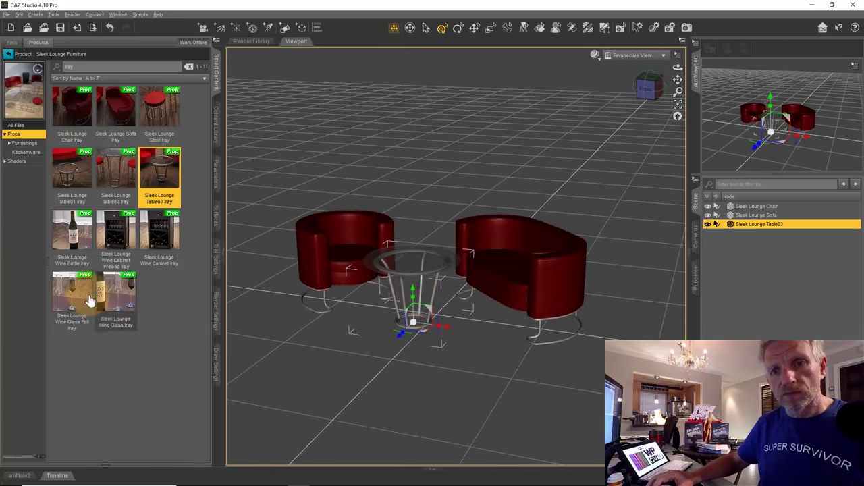
Add the Sleek Lounge Wine Bottle Iray and Wine Glass Full Iray props and place both at the table top.
double_click(76, 241)
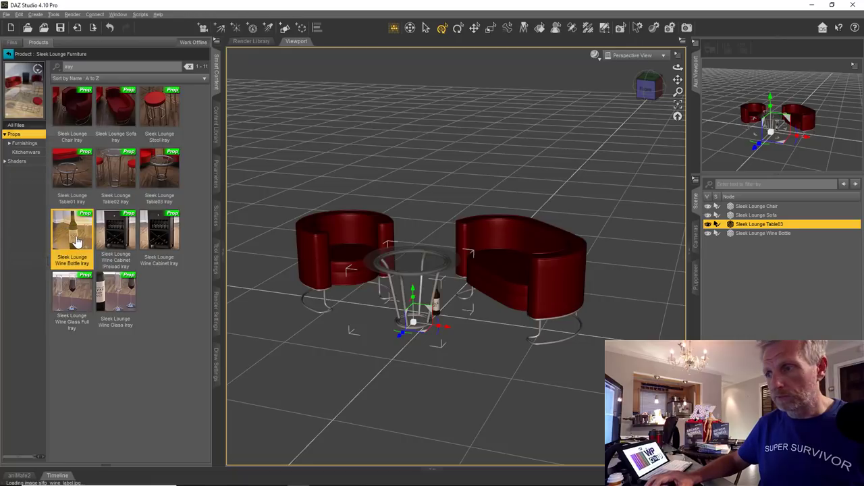
drag(437, 307, 409, 268)
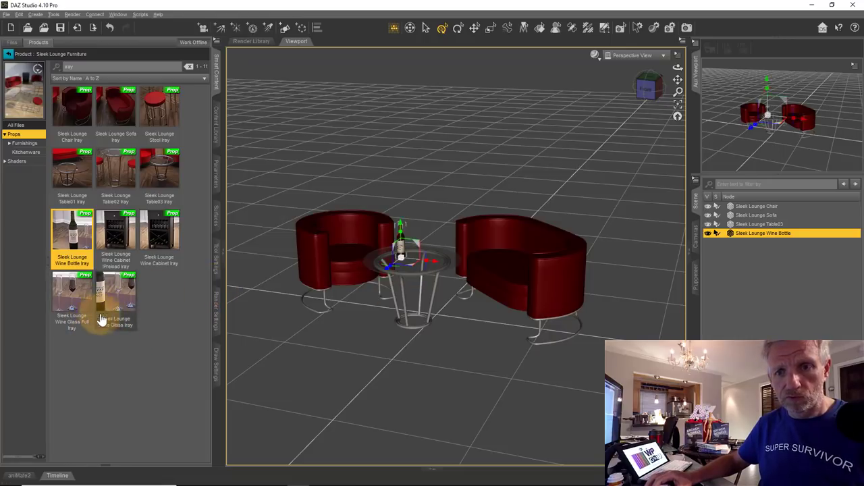
double_click(72, 294)
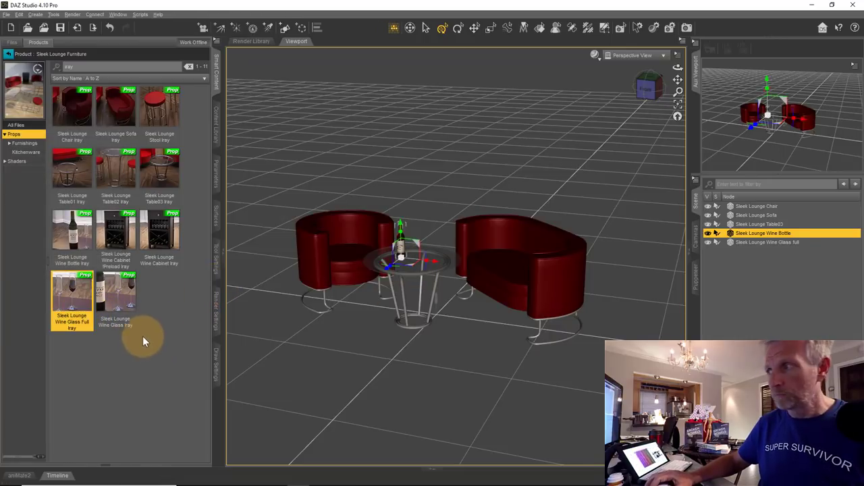
click(744, 242)
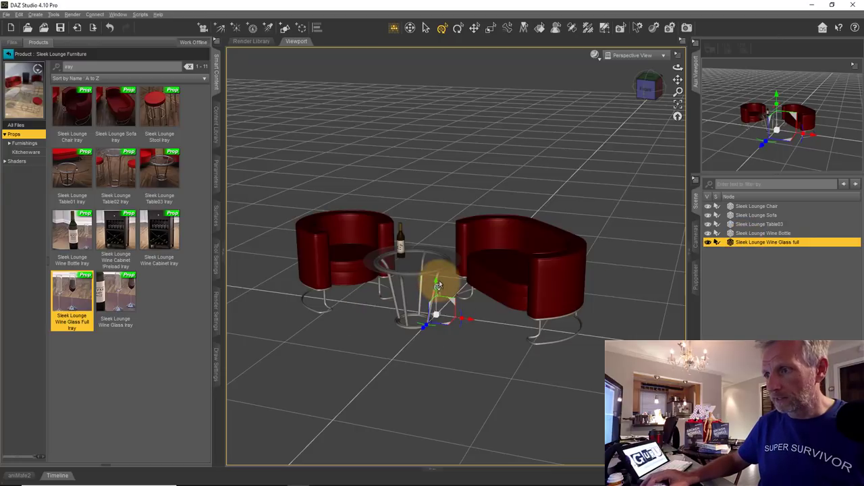
mouse_move(435, 285)
mouse_down()
mouse_move(430, 221)
mouse_move(444, 270)
mouse_move(433, 275)
mouse_up()
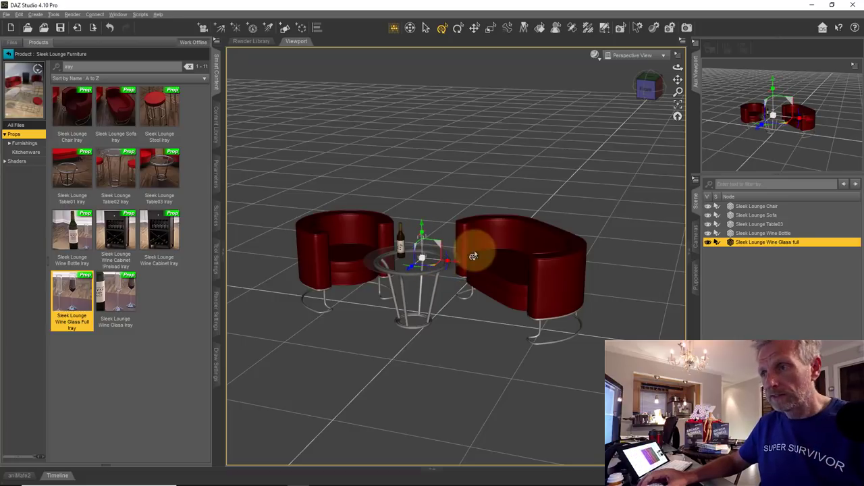
In the Front View, raise the wine bottle about 6 cm so its base rests on the glass table top.
click(661, 59)
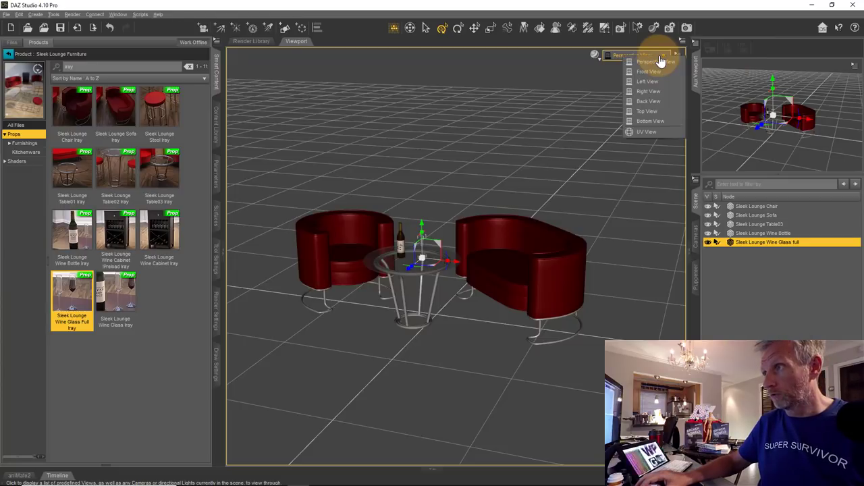
click(661, 73)
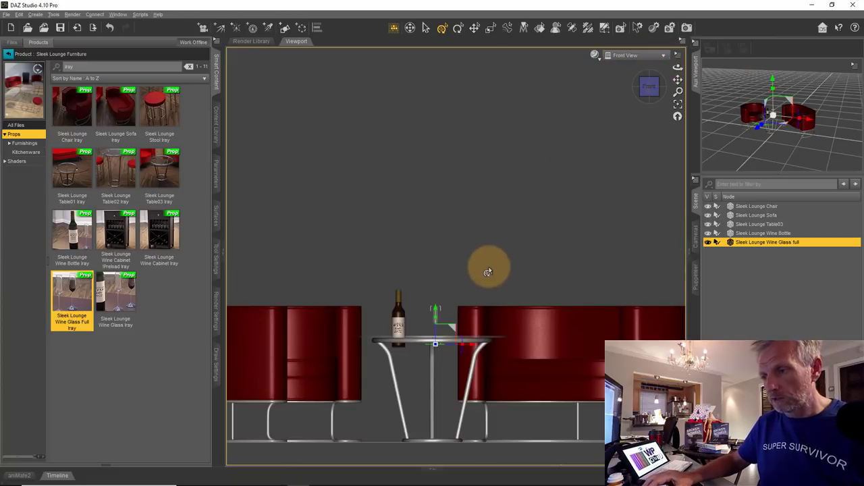
scroll(488, 271, up, 5)
middle_drag(427, 202, 433, 238)
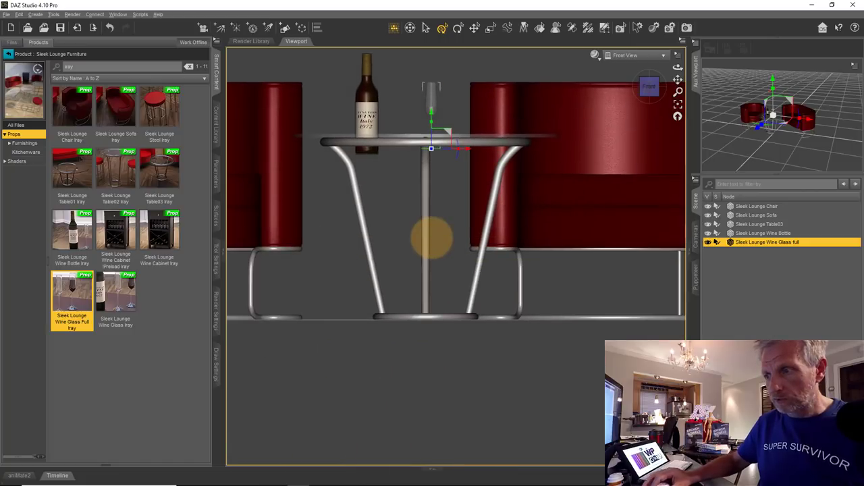
scroll(440, 247, down, 2)
scroll(428, 241, up, 3)
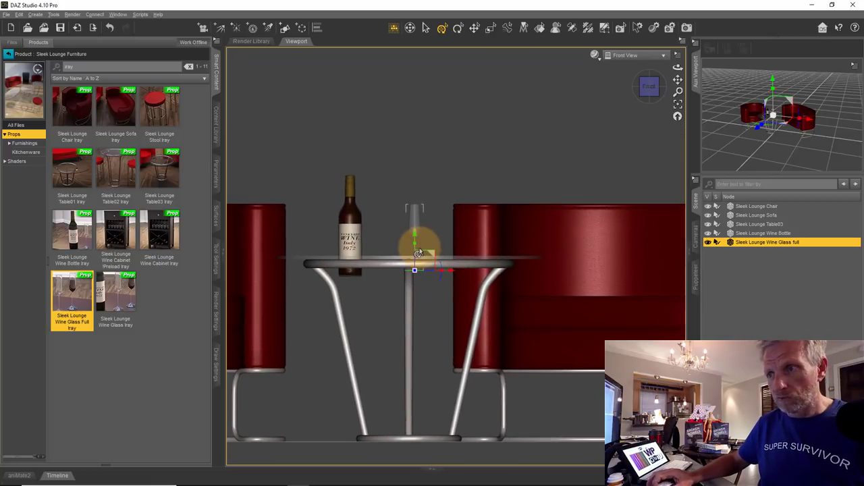
click(353, 231)
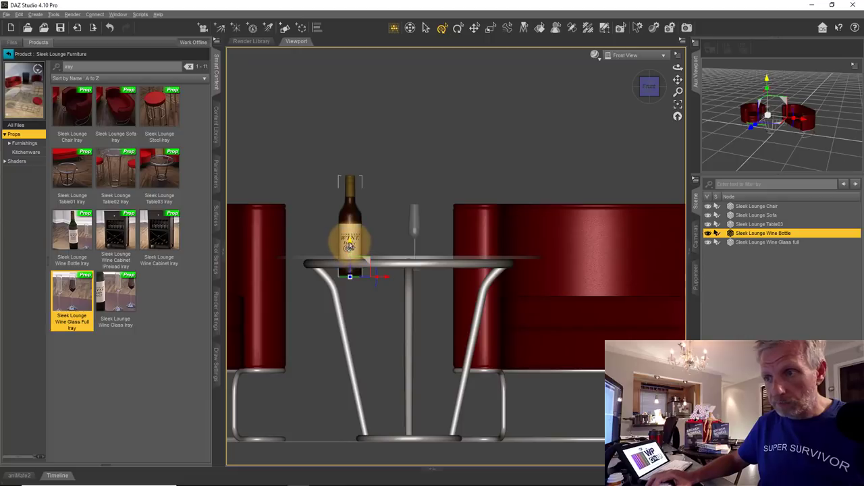
scroll(362, 243, up, 5)
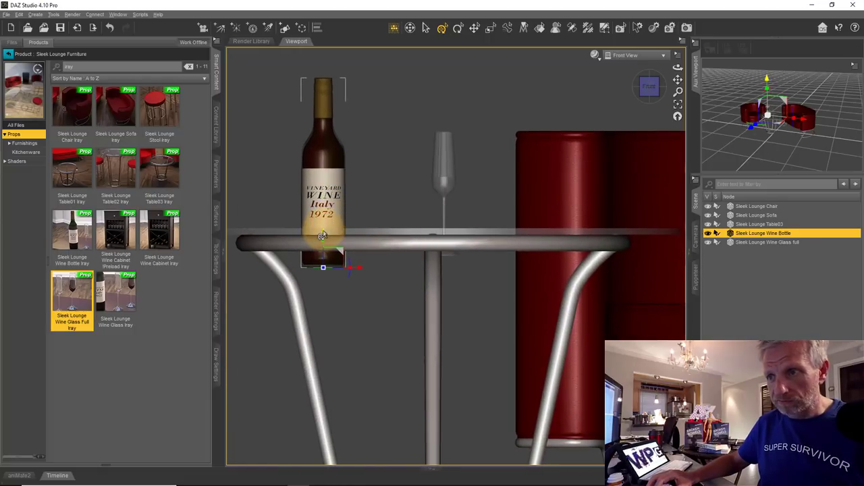
drag(322, 235, 318, 196)
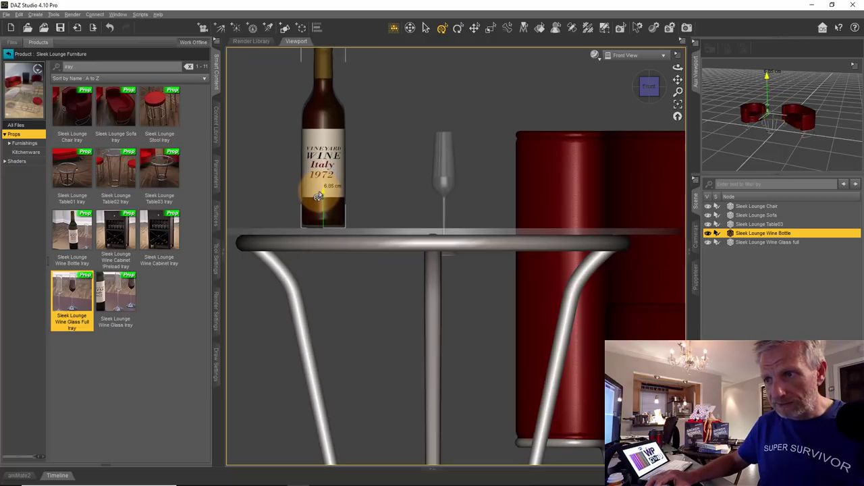
Raise the wine glass in the Front View so its base rests on the glass table top.
drag(318, 197, 323, 228)
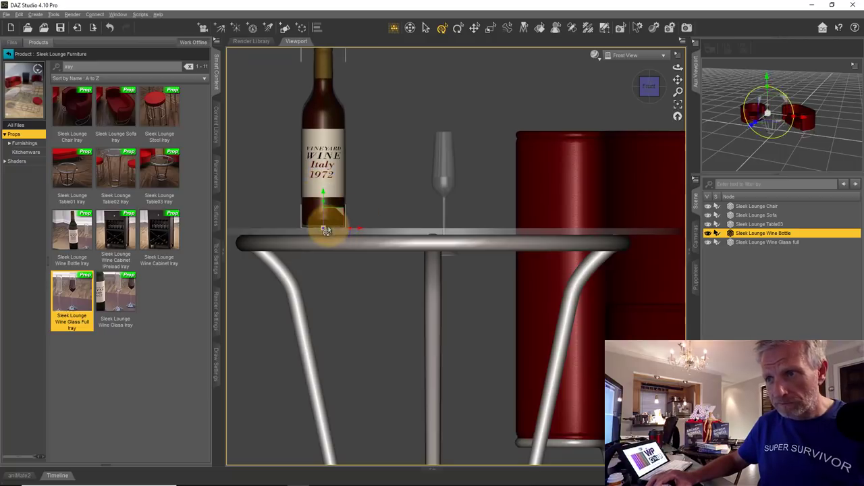
click(442, 177)
drag(442, 221, 441, 196)
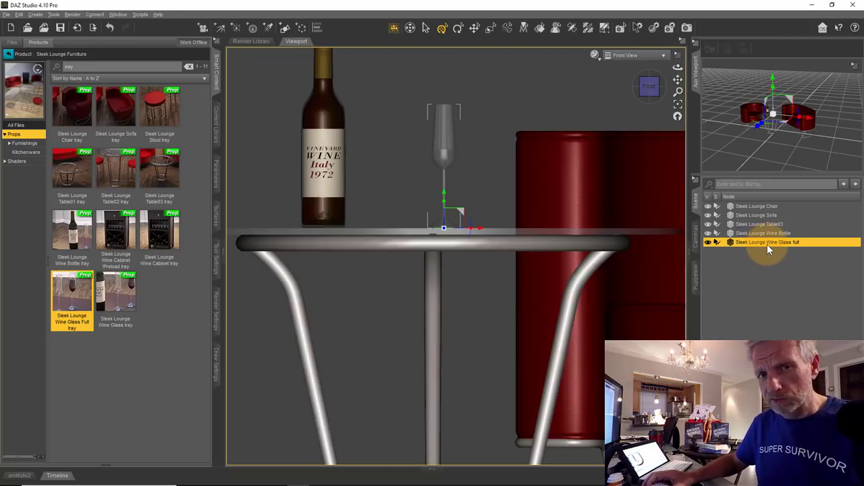
Duplicate the wine glass node and move the copy sideways along the table top, away from the bottle.
click(19, 14)
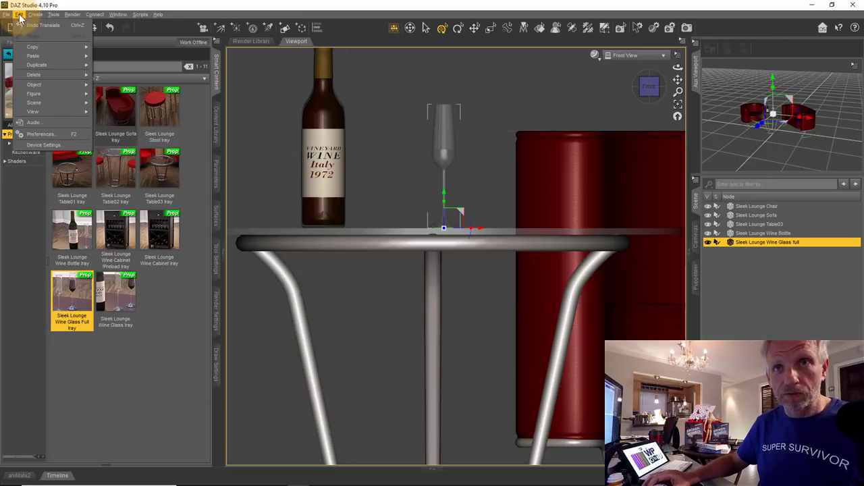
mouse_move(51, 65)
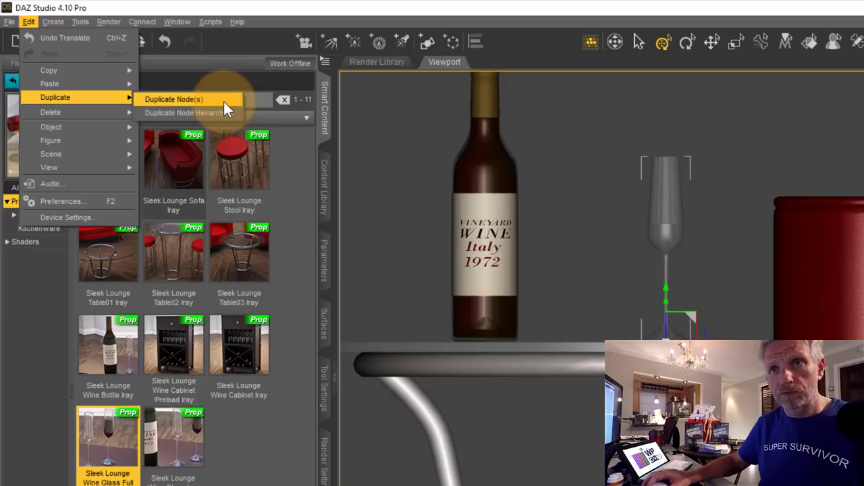
click(224, 101)
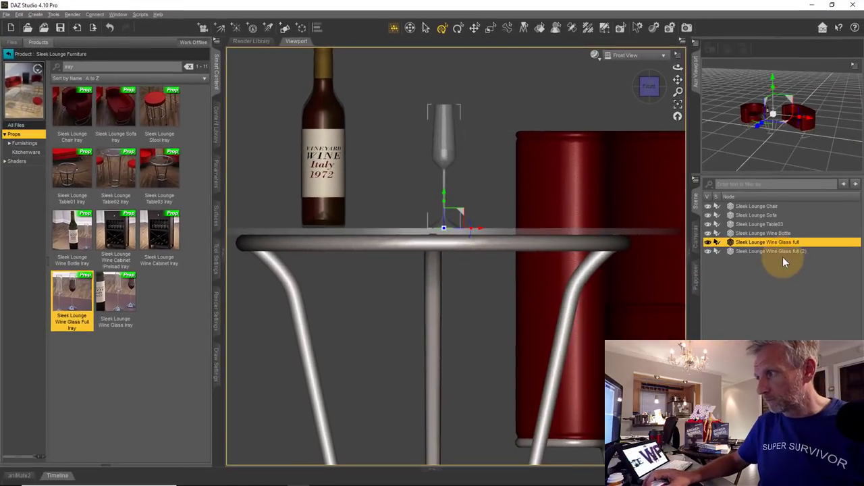
click(769, 251)
drag(482, 227, 534, 226)
In the Perspective View, spread the two wine glasses apart, one at the chair side and one at the sofa side of the table.
scroll(447, 251, down, 5)
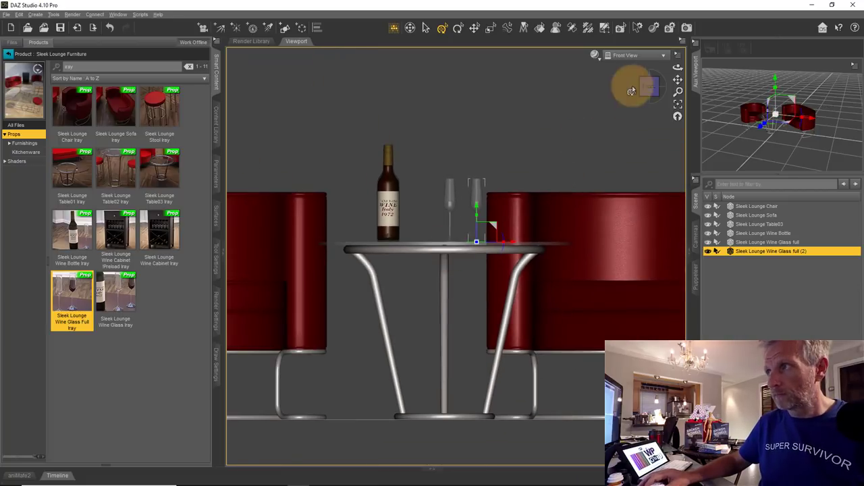
click(661, 56)
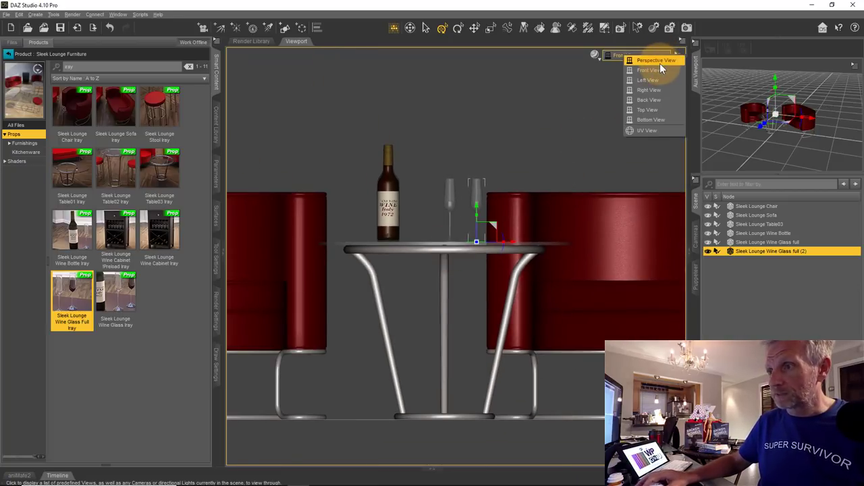
click(648, 65)
alt+drag(429, 273, 420, 251)
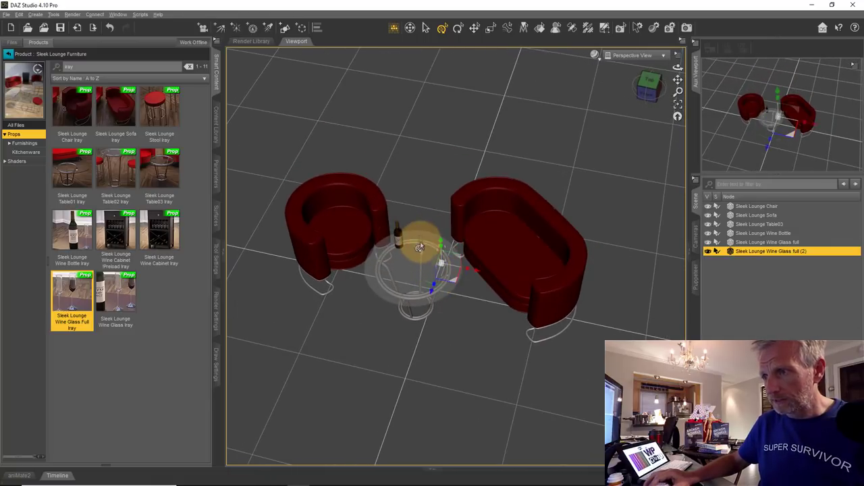
click(420, 247)
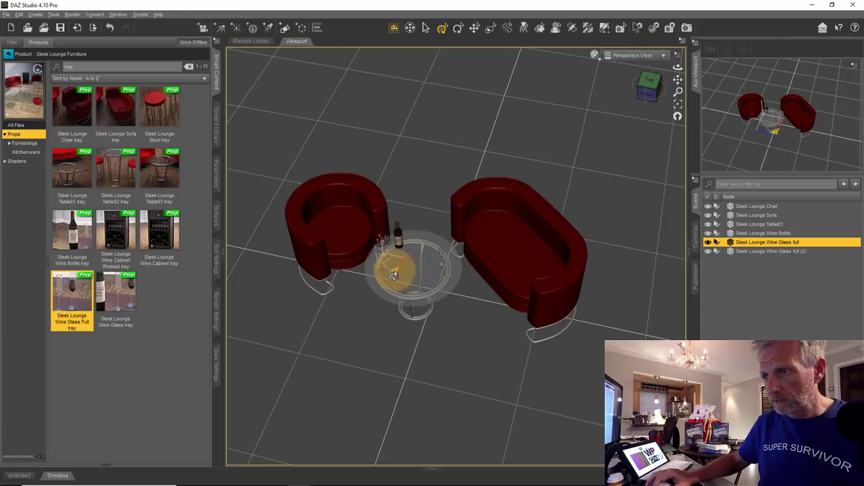
Move the wine bottle between the two glasses and fine-tune the position of the glass near the chair.
click(398, 236)
drag(412, 269, 428, 280)
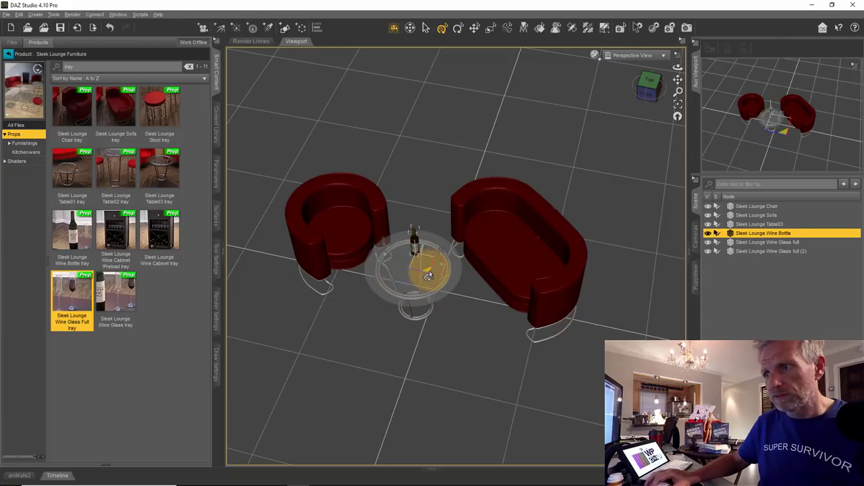
click(386, 255)
click(397, 251)
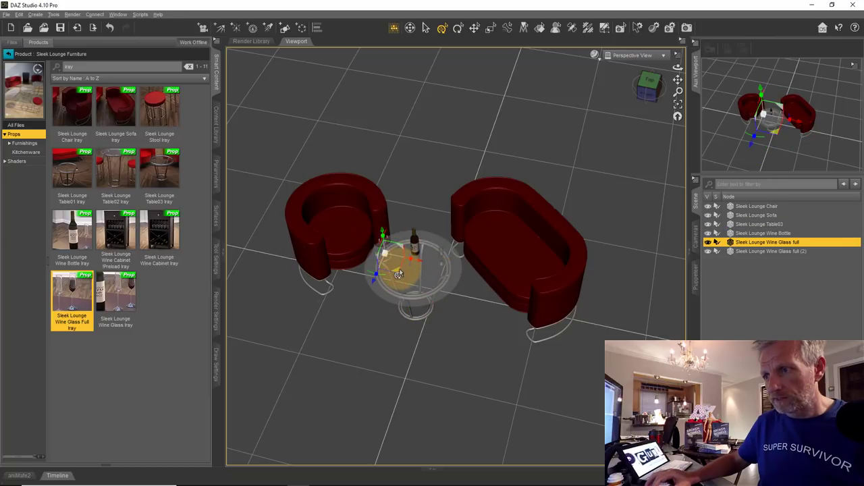
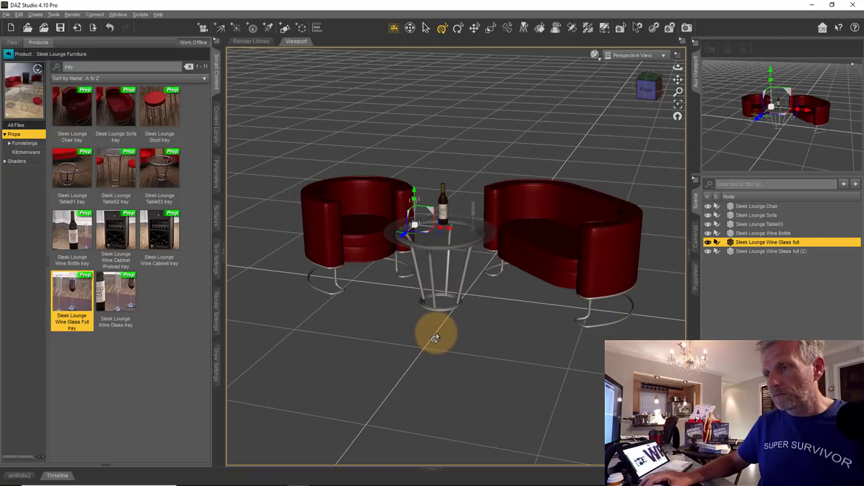
mouse_move(428, 236)
mouse_down()
mouse_move(421, 236)
mouse_move(431, 242)
mouse_up()
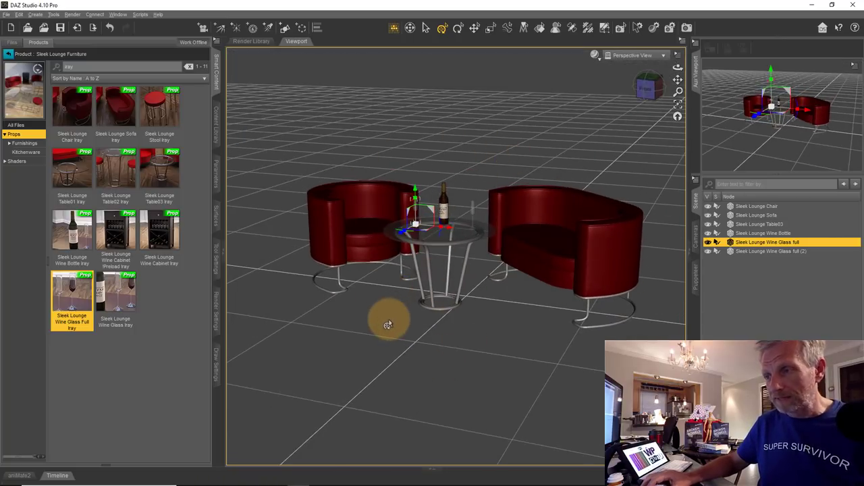
Check in the Front View how the props stand on the floor and table, and return to the Perspective View.
click(661, 61)
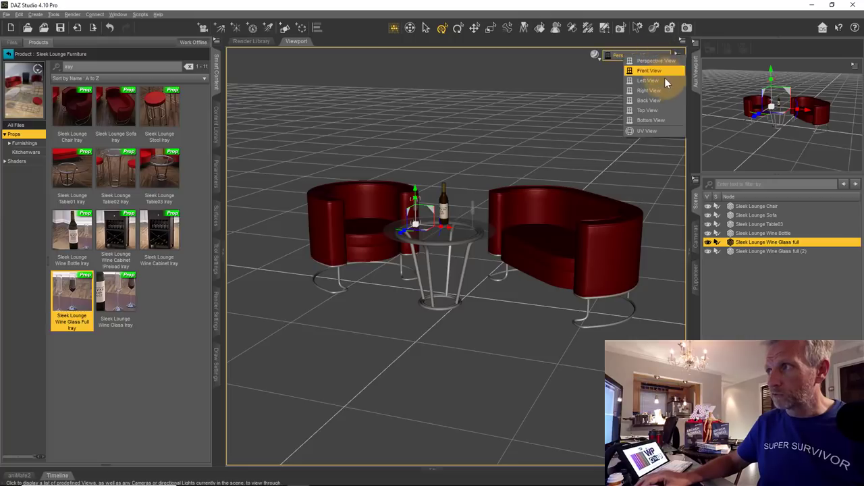
click(665, 78)
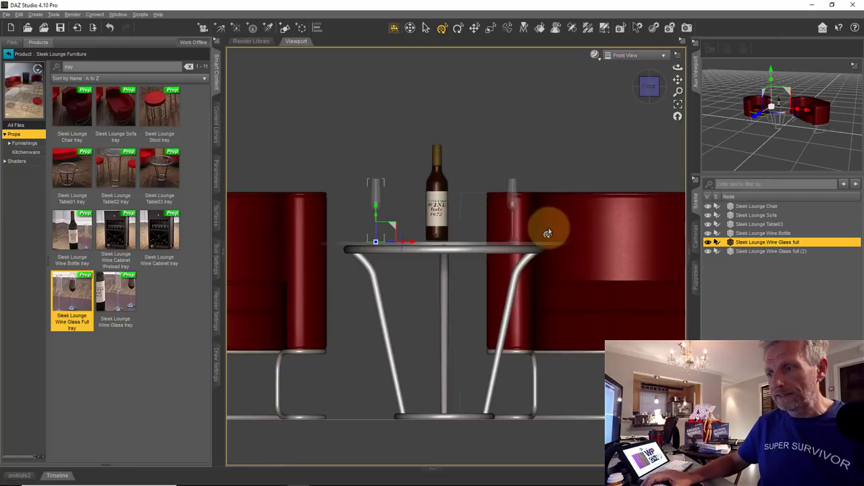
scroll(547, 233, down, 5)
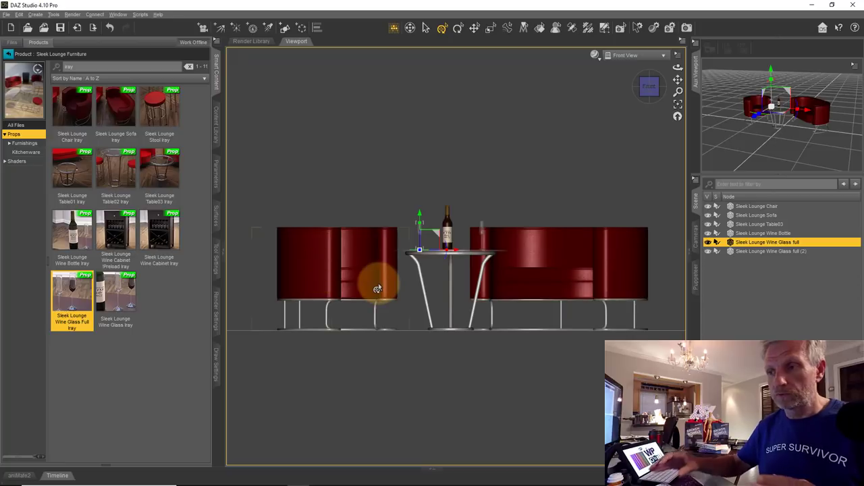
scroll(351, 308, down, 1)
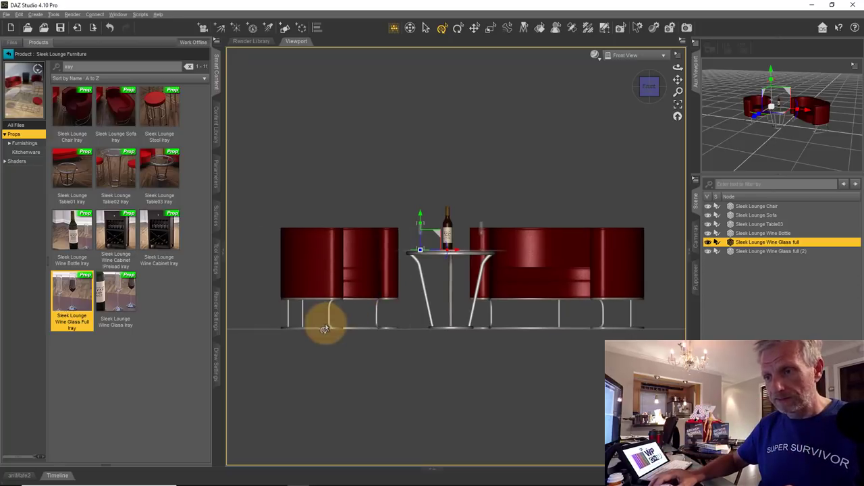
scroll(345, 325, up, 1)
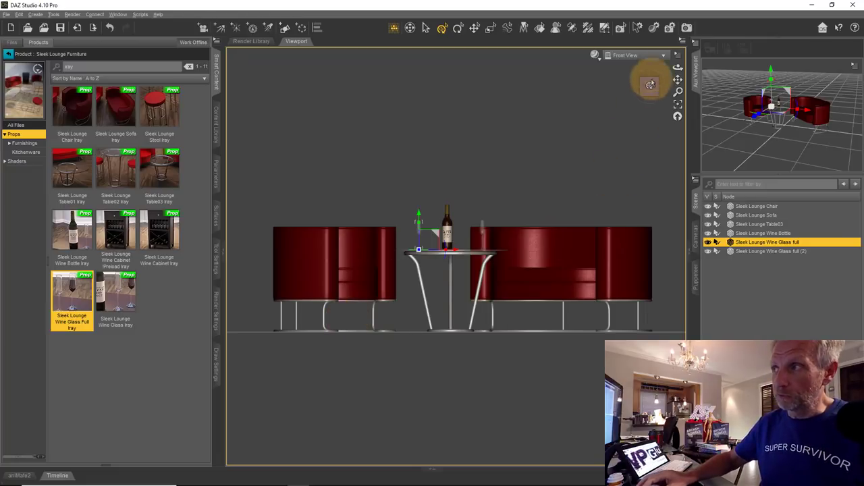
click(663, 55)
click(663, 59)
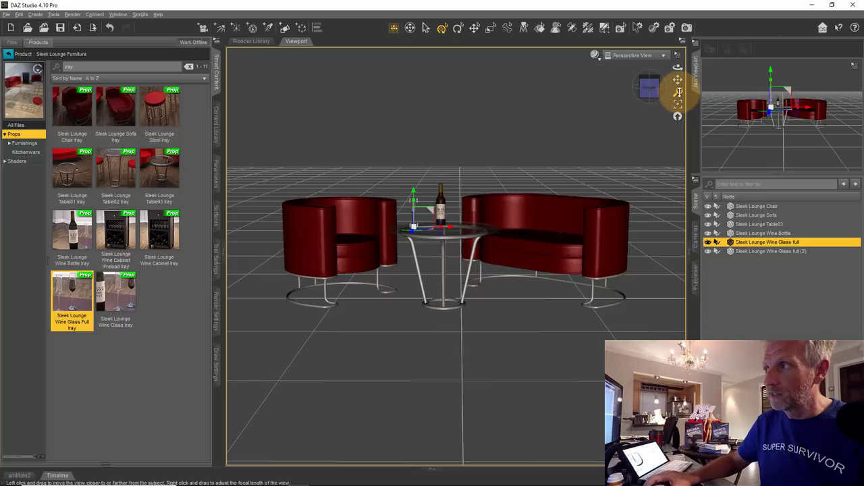
Zoom and orbit the Perspective View around the table to examine the lounge arrangement from close, far and a raised angle.
drag(678, 91, 435, 237)
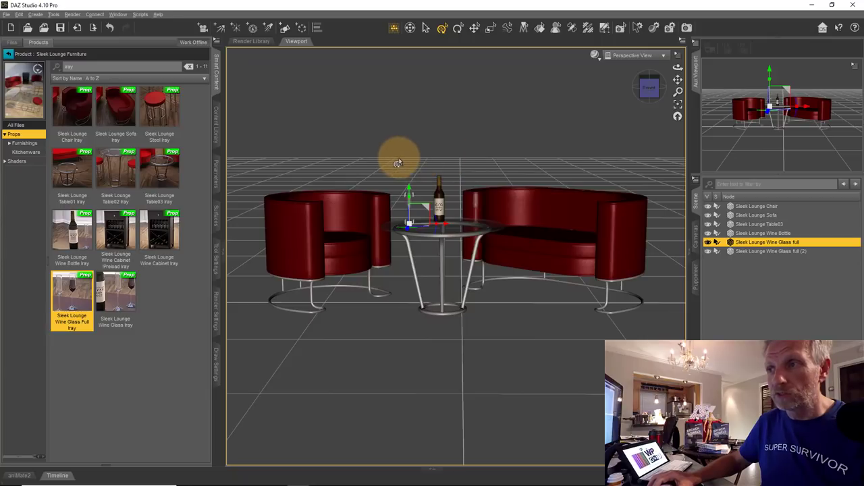
drag(677, 94, 430, 238)
scroll(431, 237, up, 6)
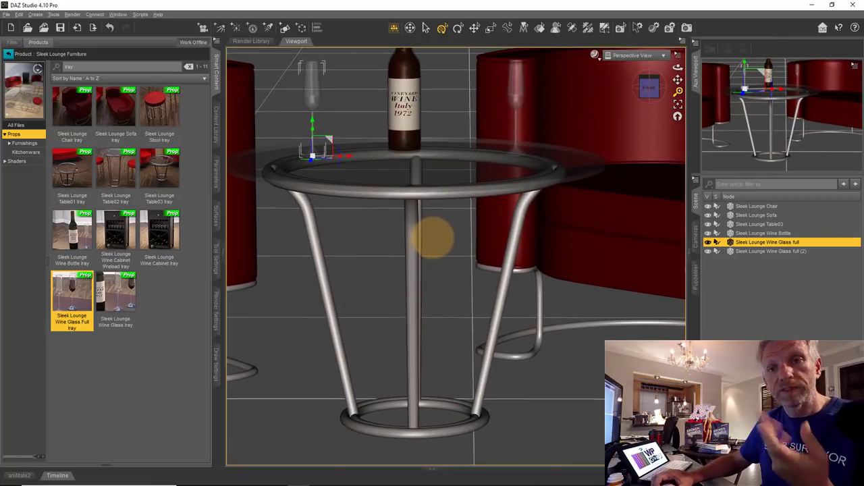
scroll(432, 238, down, 10)
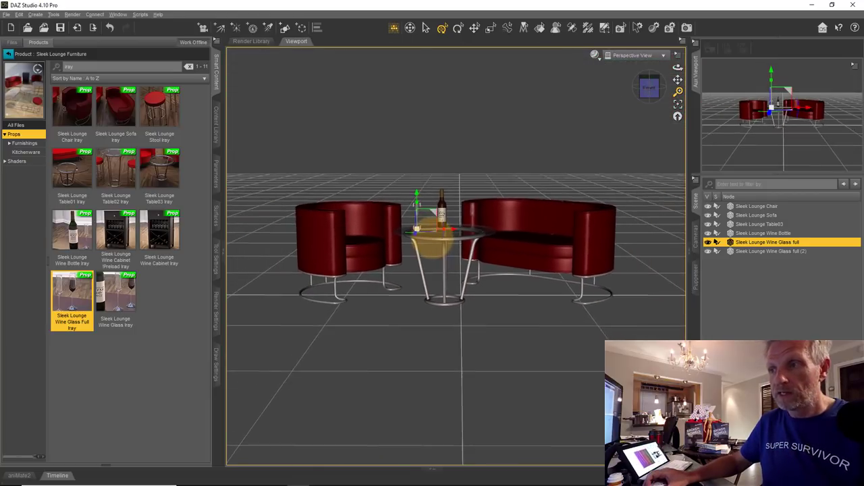
scroll(432, 238, up, 5)
scroll(432, 237, down, 8)
scroll(432, 238, up, 3)
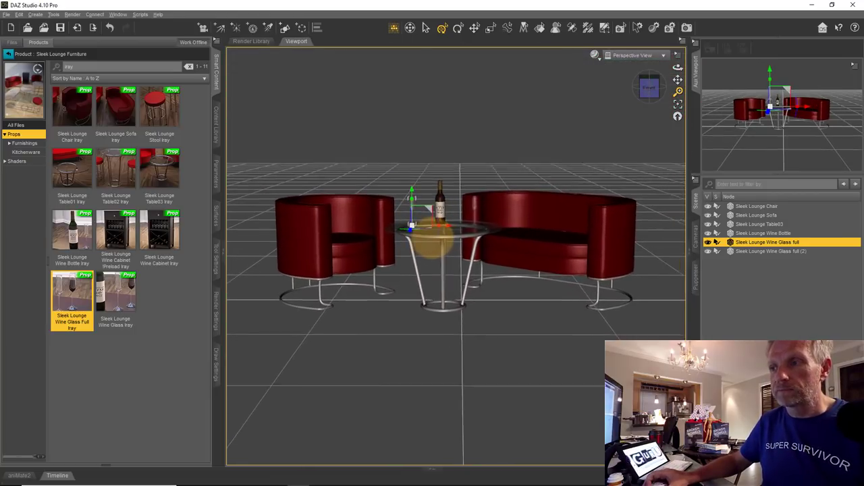
scroll(430, 238, down, 3)
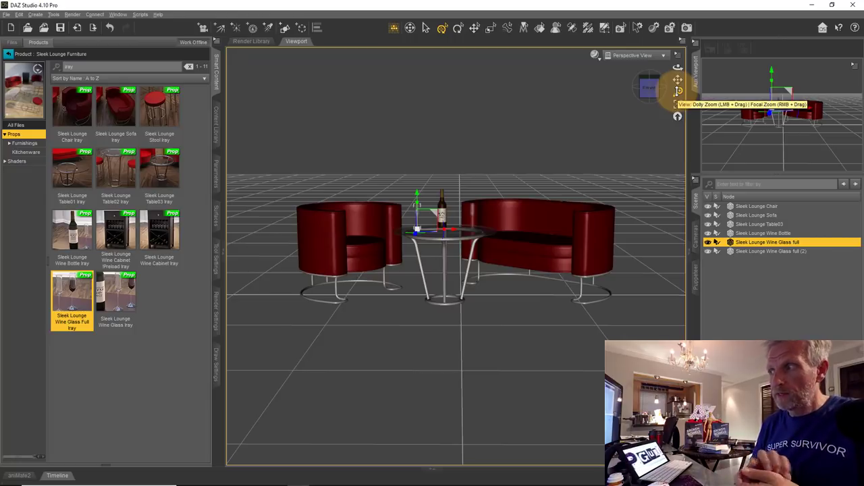
drag(677, 90, 564, 137)
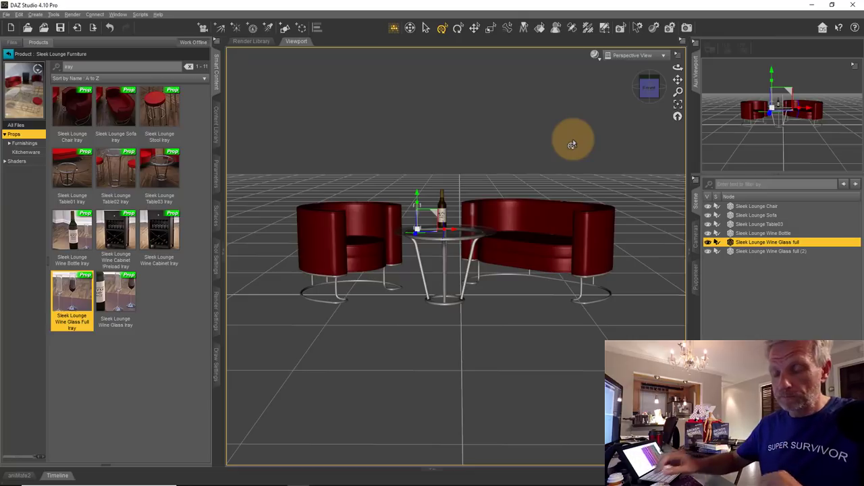
drag(573, 139, 428, 247)
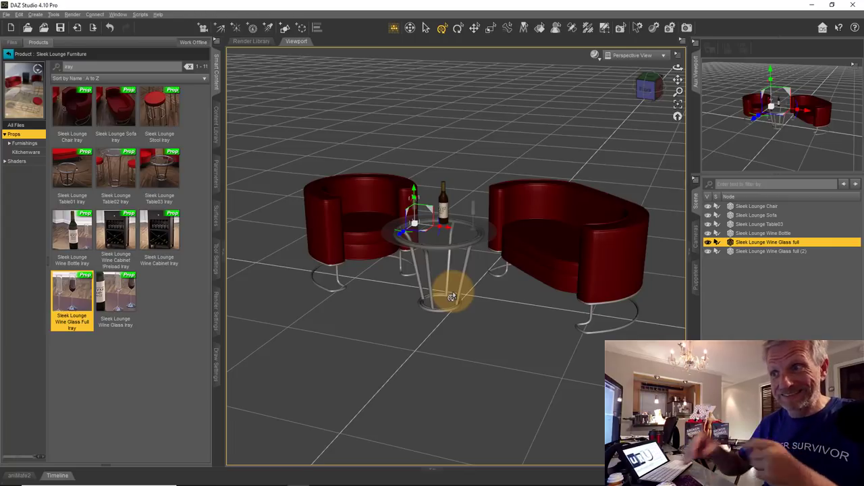
drag(452, 297, 301, 279)
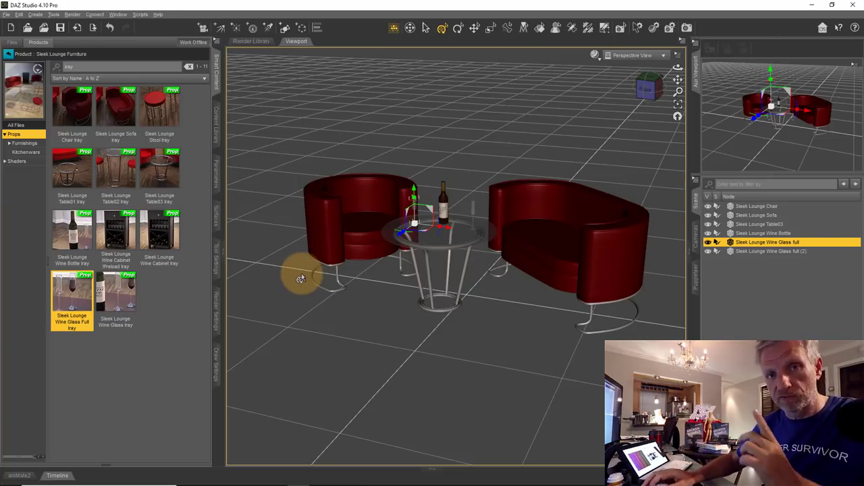
drag(301, 279, 299, 233)
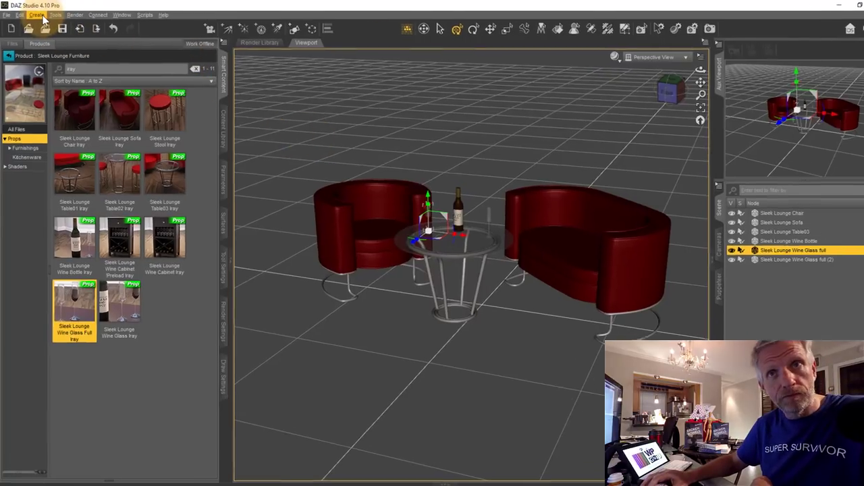
Create a new camera, Camera 1, with its settings copied from the active Perspective View.
click(37, 14)
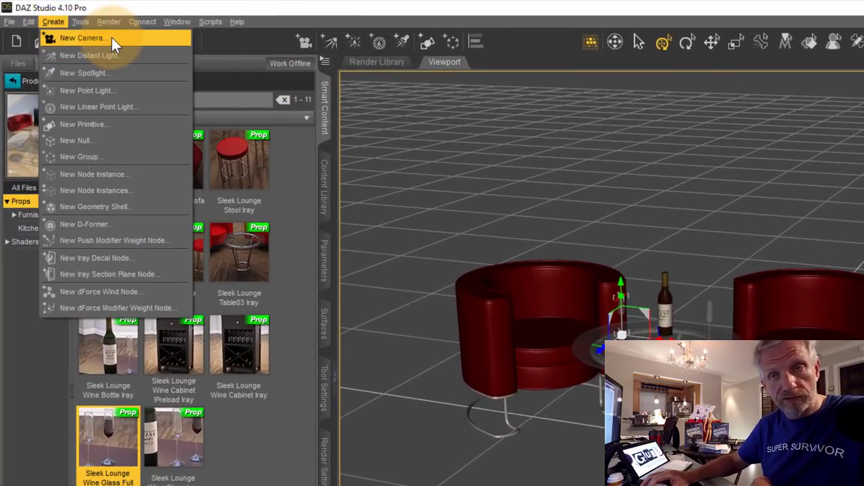
click(261, 10)
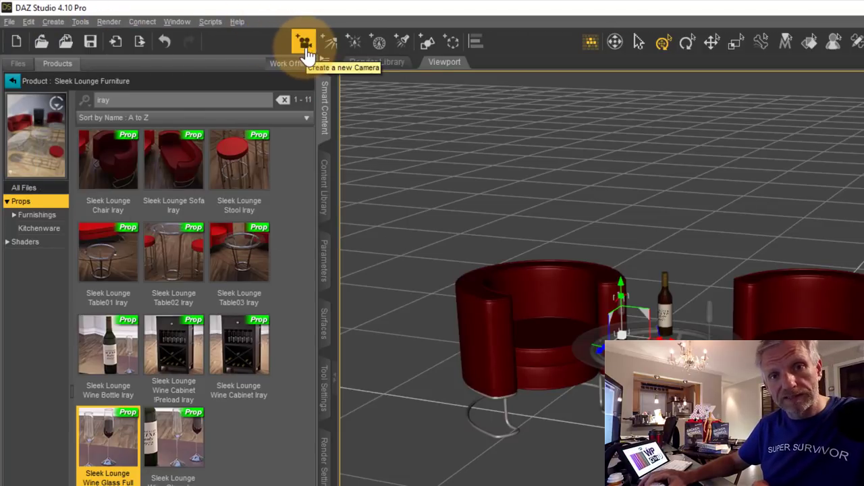
click(305, 46)
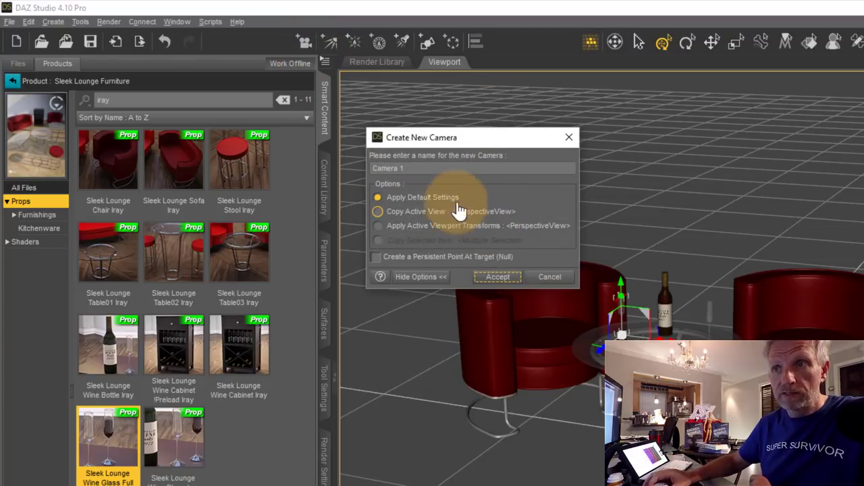
click(429, 169)
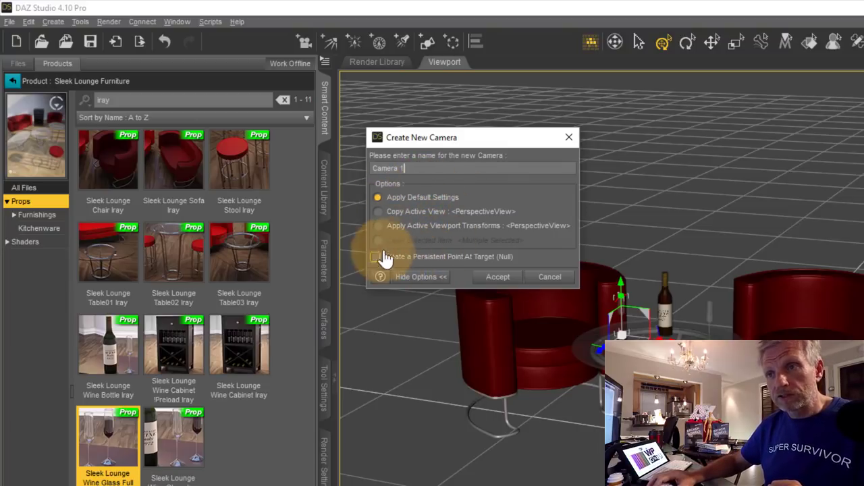
click(397, 215)
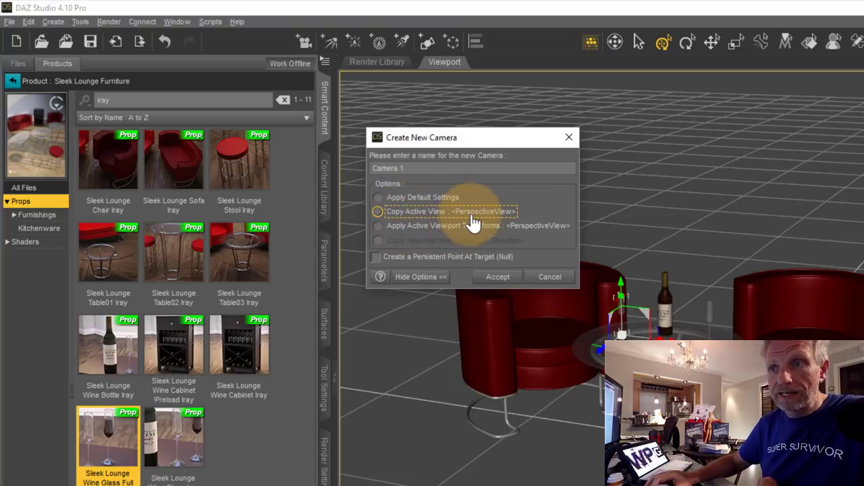
click(412, 197)
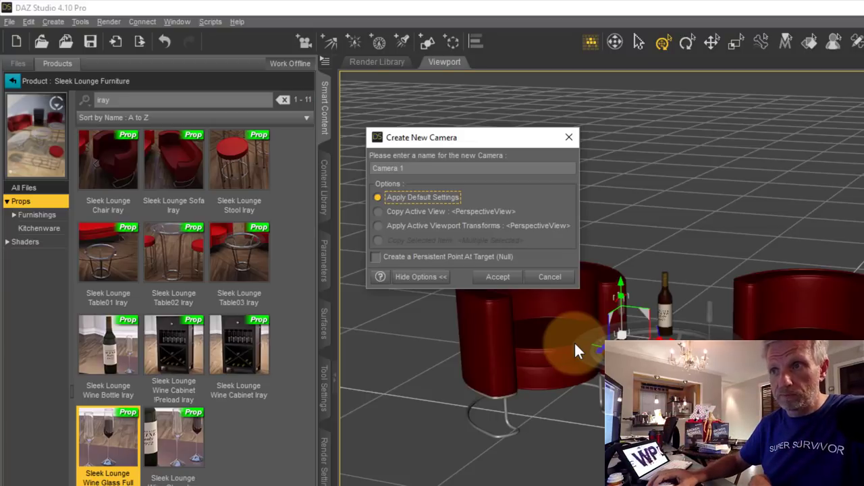
click(412, 212)
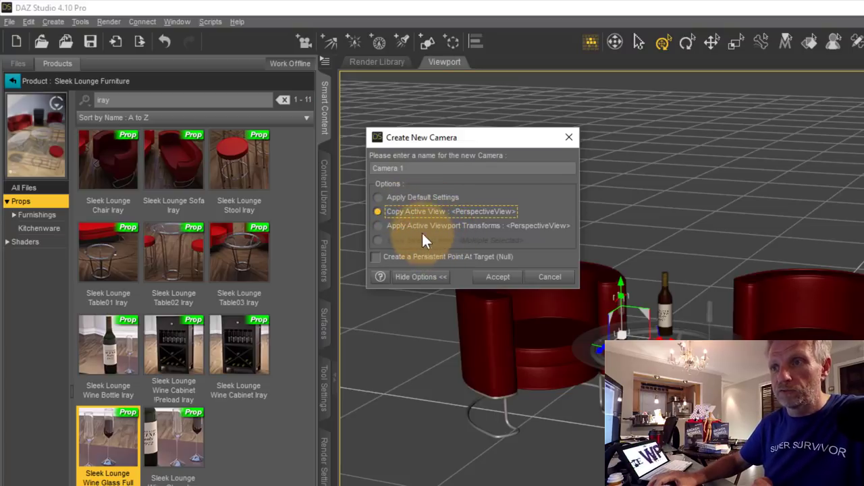
click(508, 284)
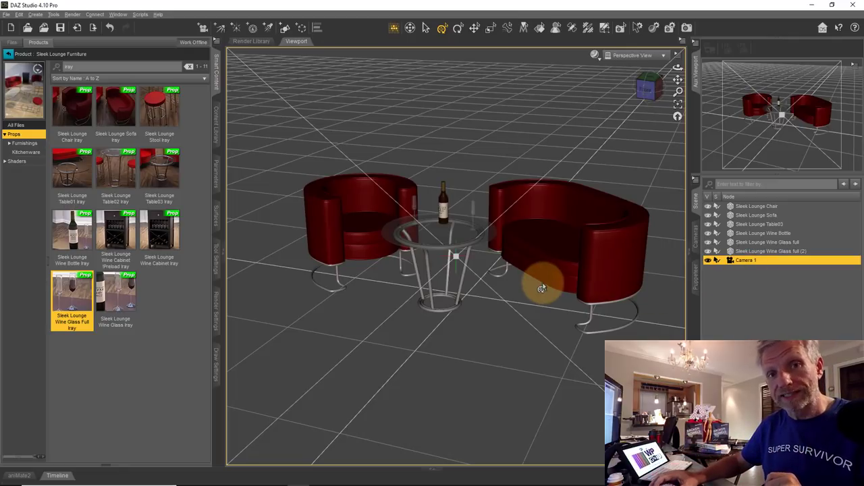
Look at the scene through Camera 1 and return to the Perspective View.
click(665, 60)
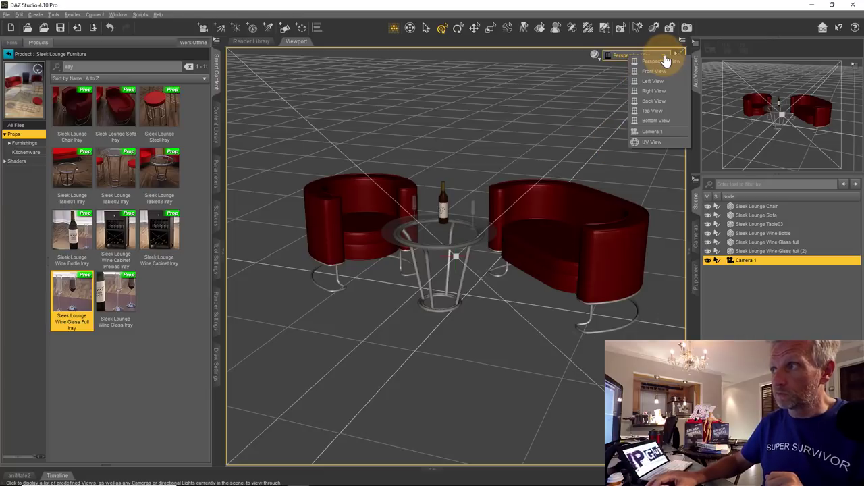
click(670, 133)
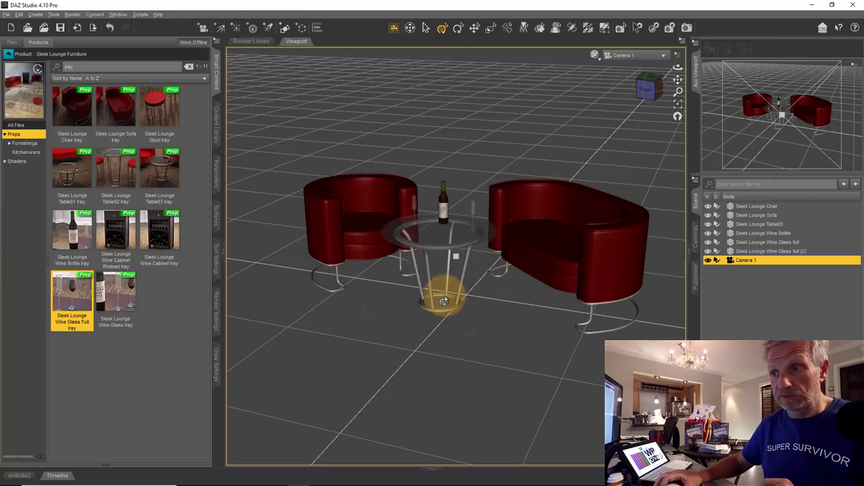
click(659, 58)
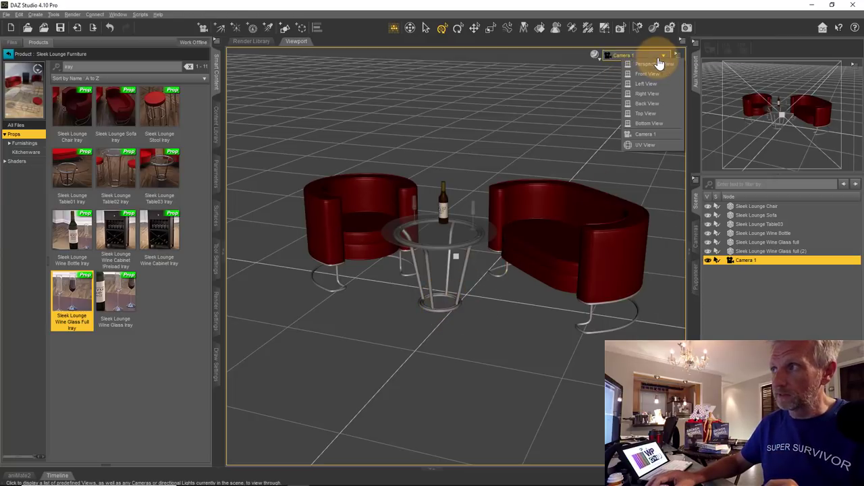
click(658, 62)
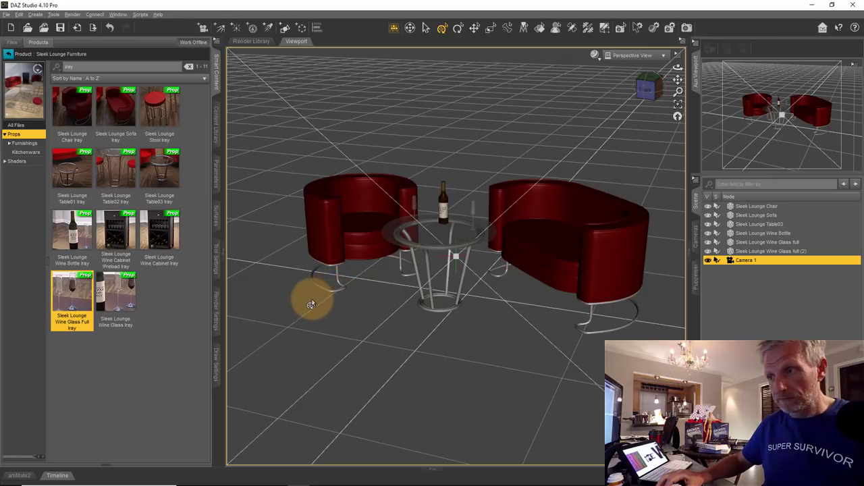
Frame the table closely with the sofa behind it and create Camera 2 from the active Perspective View.
drag(311, 304, 445, 126)
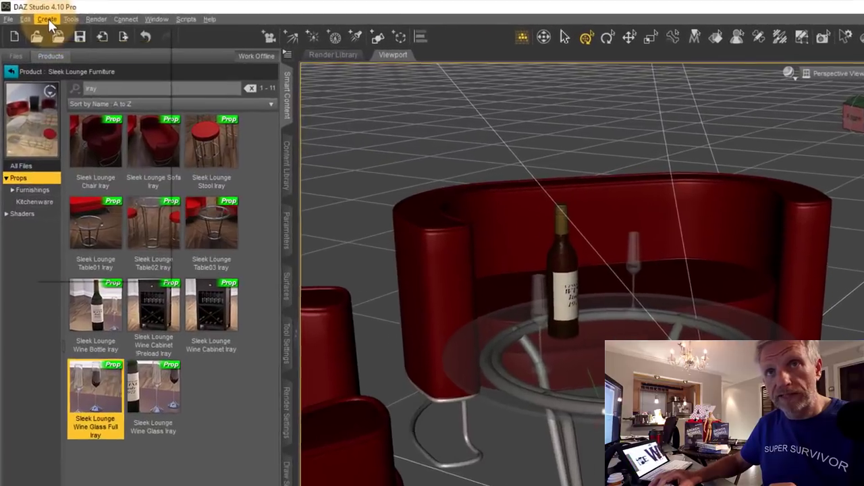
click(48, 18)
click(54, 30)
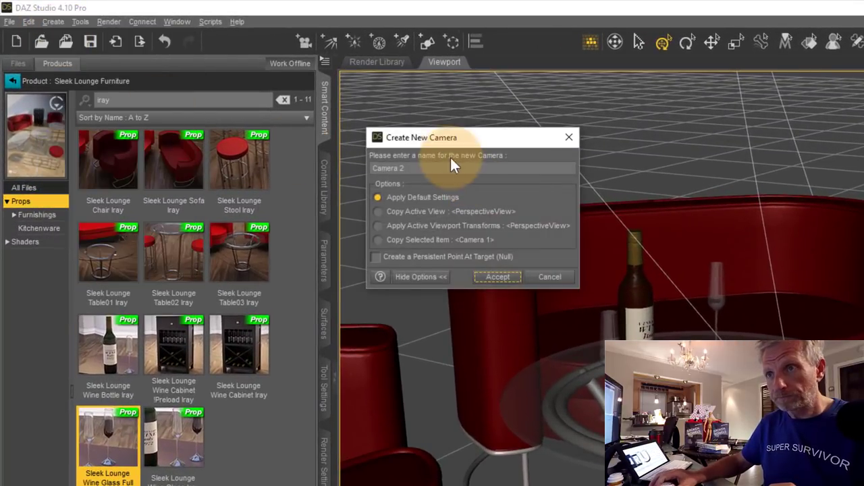
click(404, 212)
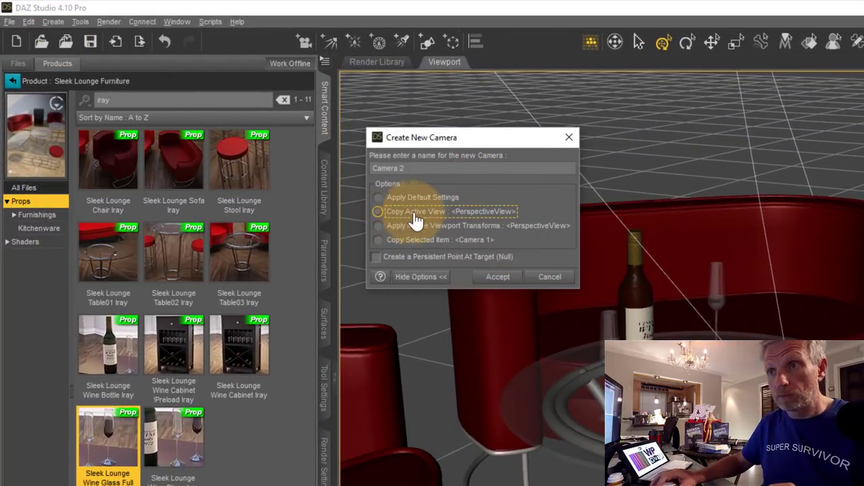
click(509, 279)
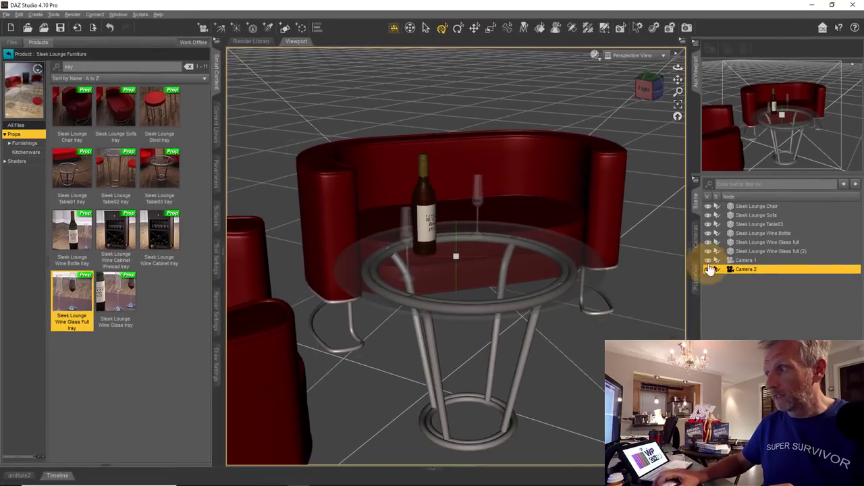
click(756, 270)
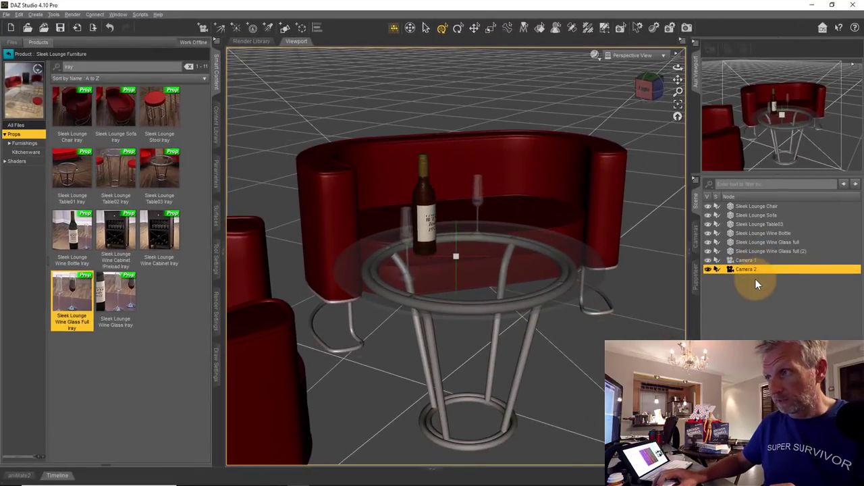
Compare the view through Camera 1 with the close-up through Camera 2.
click(665, 58)
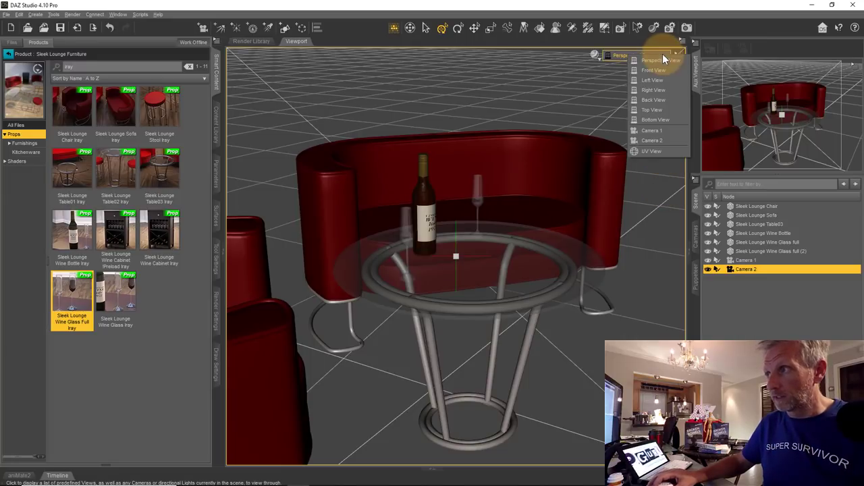
click(669, 130)
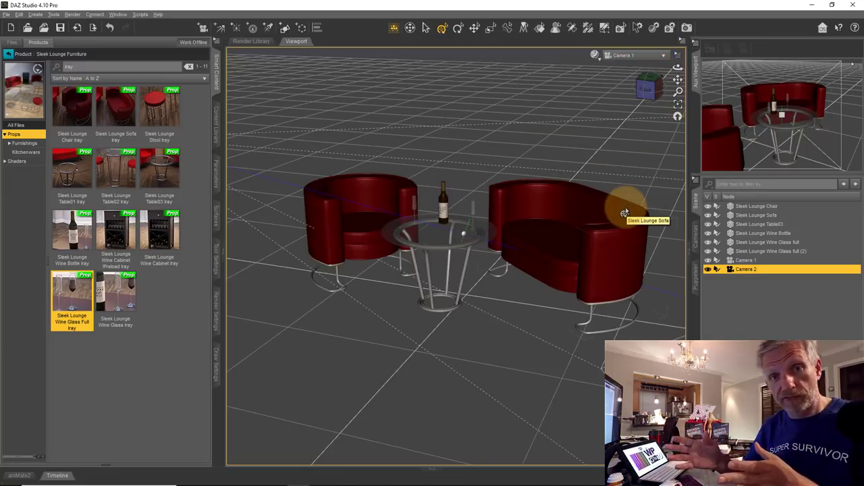
click(667, 57)
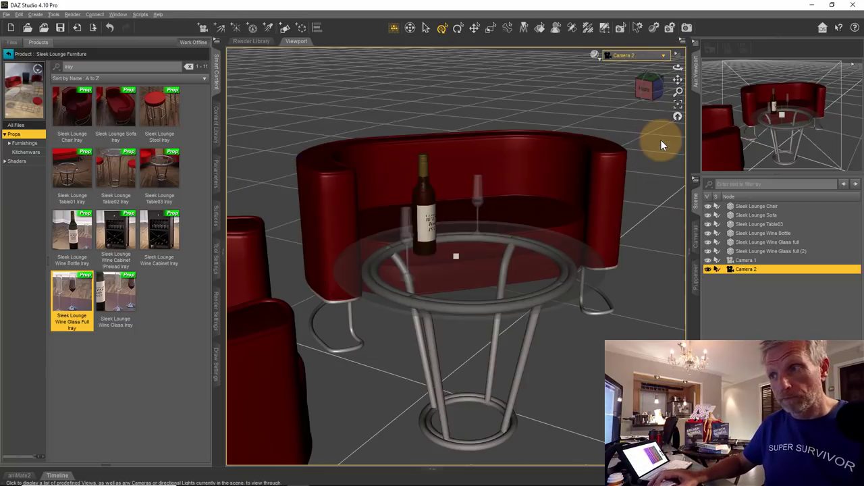
click(660, 140)
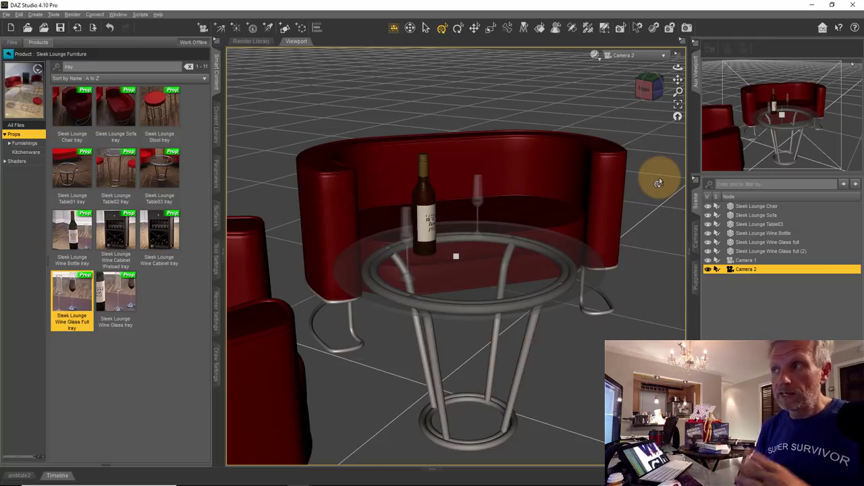
Return to the Perspective View and examine the lounge arrangement and the placed cameras from close, raised and distant angles.
click(652, 56)
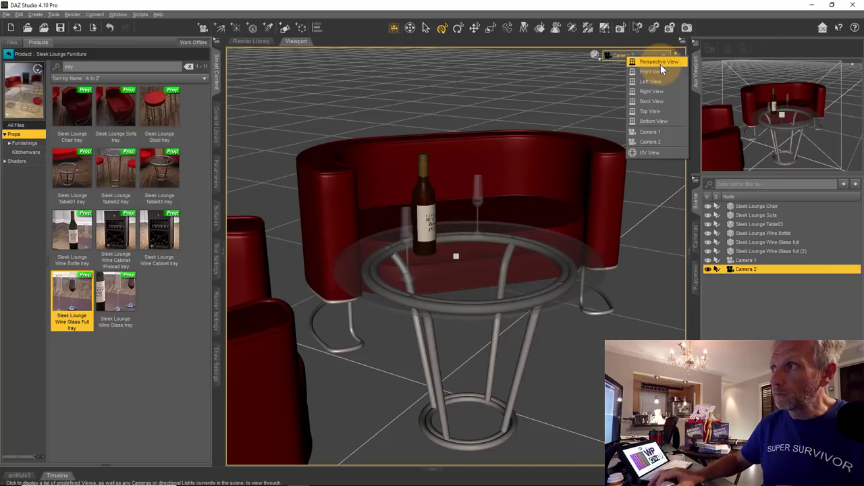
click(660, 62)
drag(421, 193, 432, 238)
scroll(431, 237, up, 10)
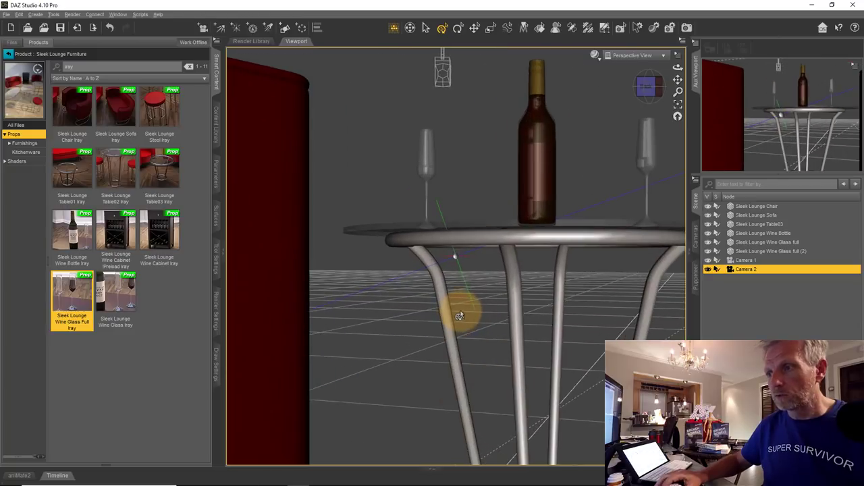
drag(459, 308, 474, 172)
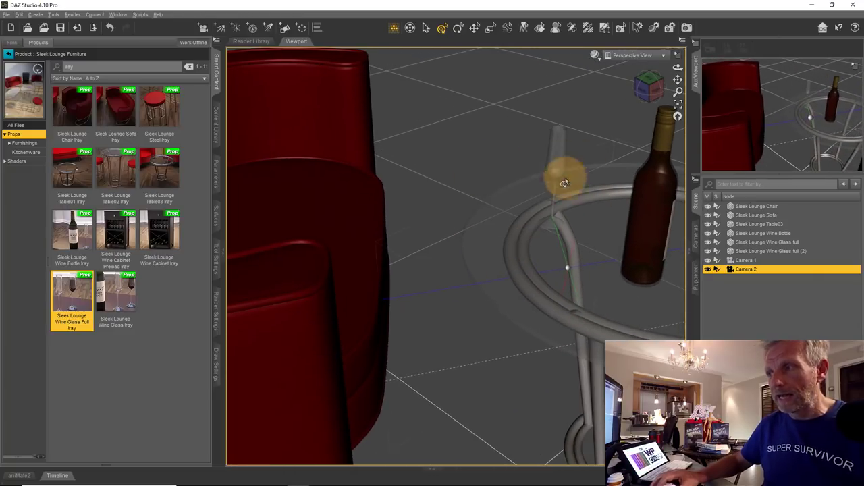
drag(471, 264, 433, 238)
scroll(432, 239, down, 15)
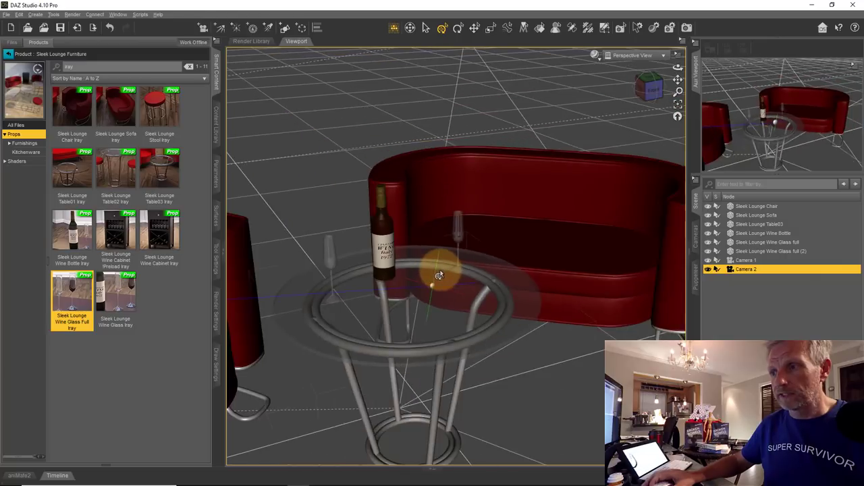
scroll(432, 236, down, 5)
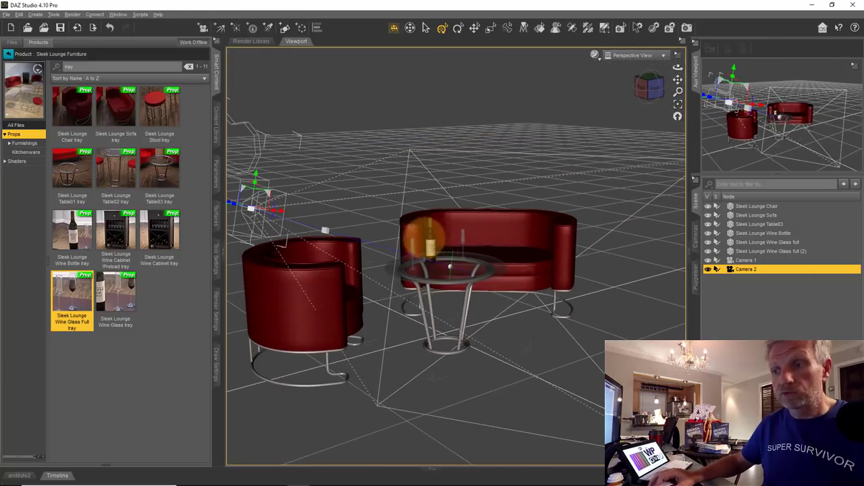
drag(425, 237, 432, 236)
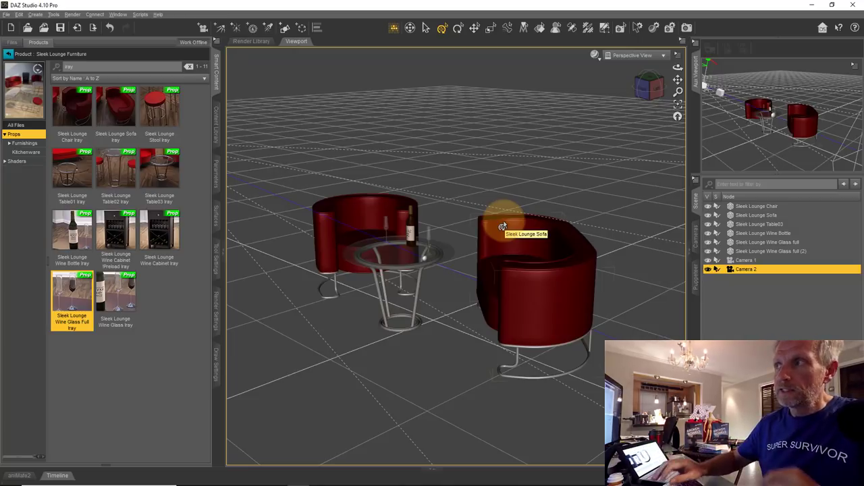
Look through Camera 1 and orbit it to a higher angle around the table, with the chair behind it.
click(661, 61)
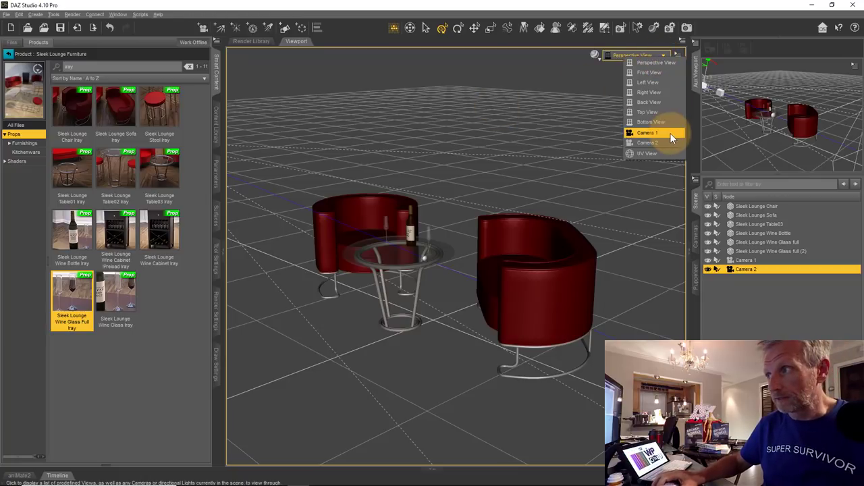
click(647, 133)
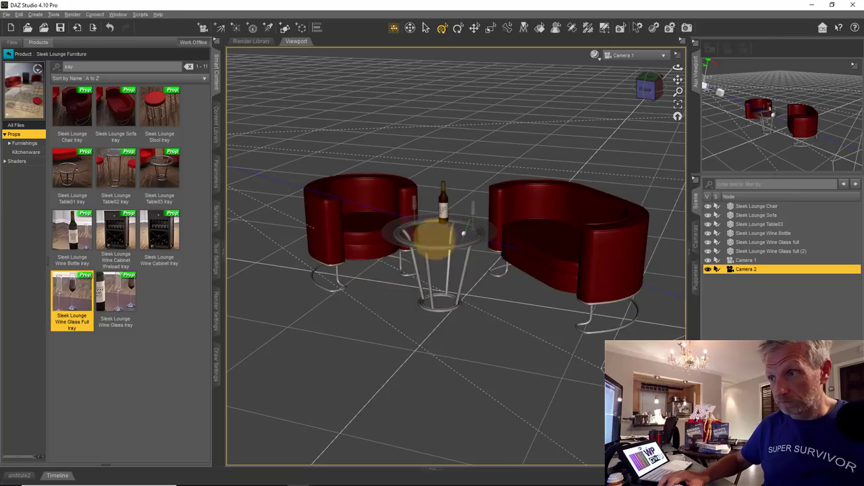
mouse_move(432, 240)
alt+mouse_down()
mouse_move(416, 239)
mouse_move(419, 247)
mouse_move(428, 235)
mouse_move(428, 247)
mouse_move(432, 237)
mouse_move(440, 247)
mouse_move(443, 238)
mouse_move(432, 238)
alt+mouse_up()
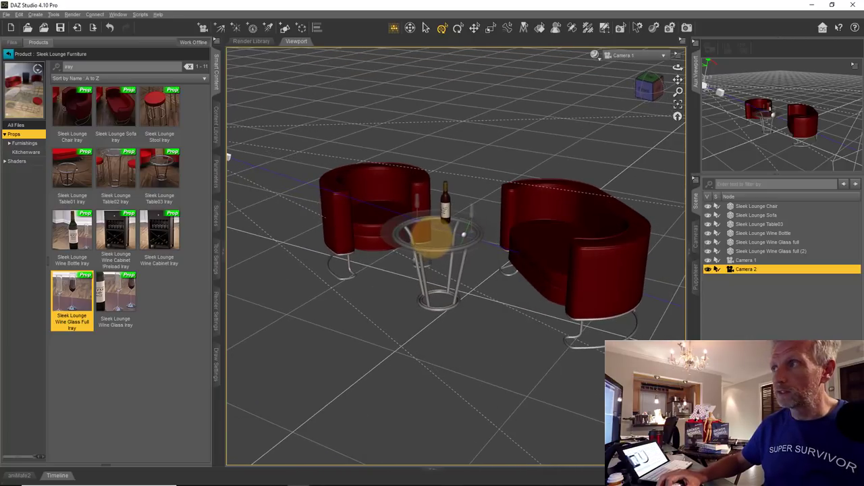
click(648, 58)
click(652, 130)
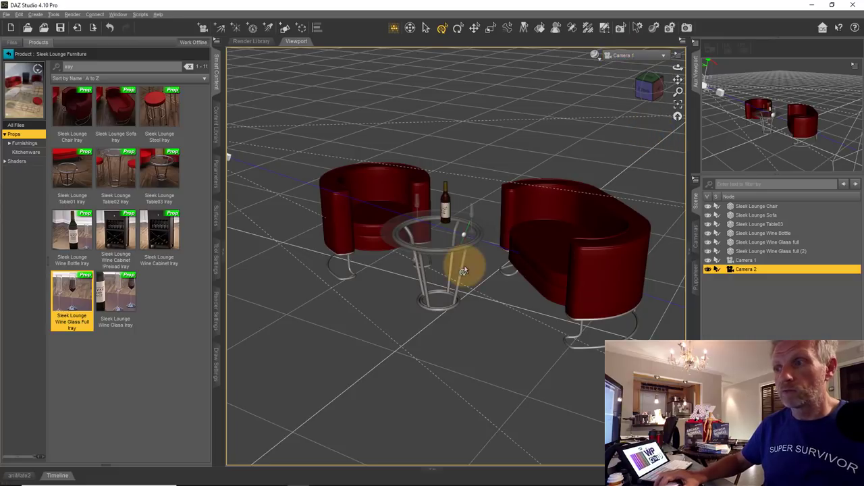
alt+drag(463, 271, 446, 243)
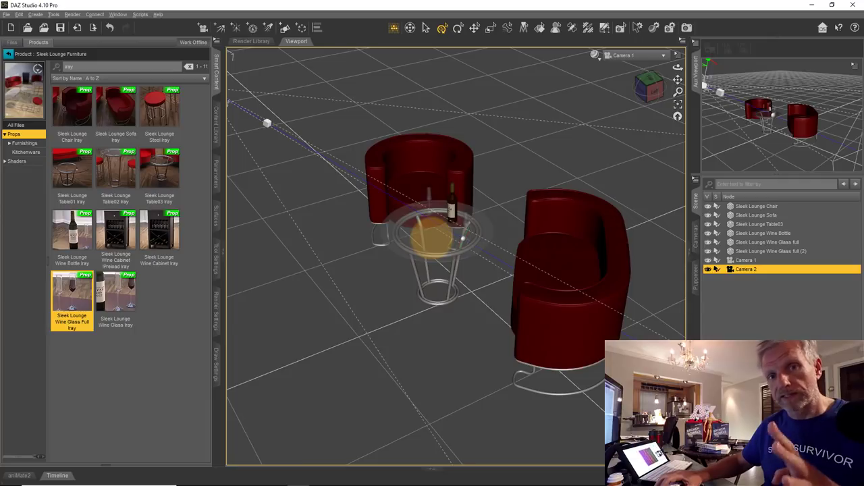
Check the close-up through Camera 2 and switch back to the reframed Camera 1.
click(636, 54)
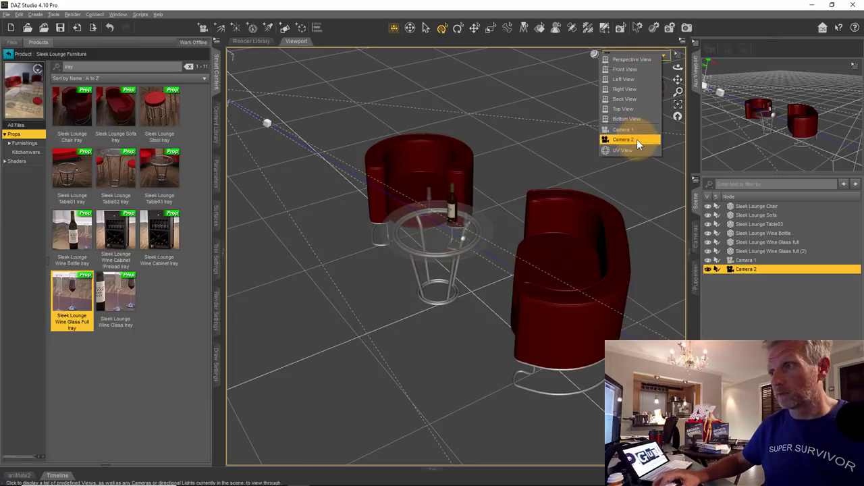
click(637, 139)
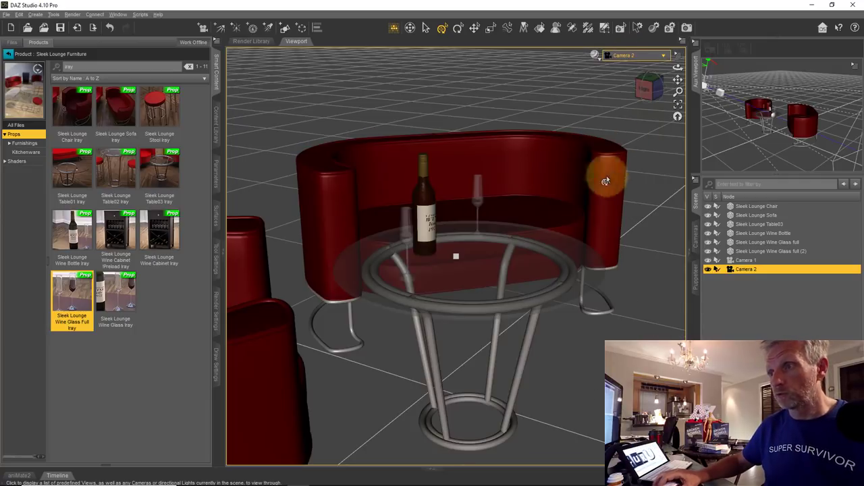
click(635, 56)
click(632, 129)
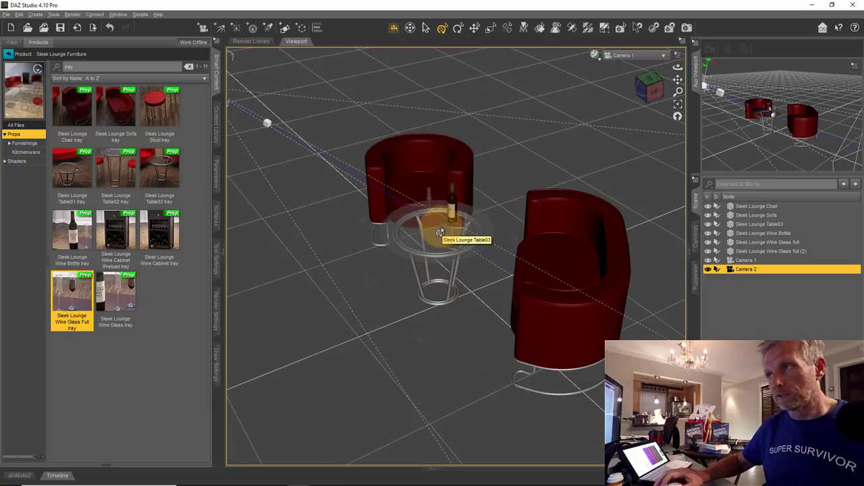
Return the main viewport to Perspective View and show Camera 1 in the auxiliary viewport.
click(656, 55)
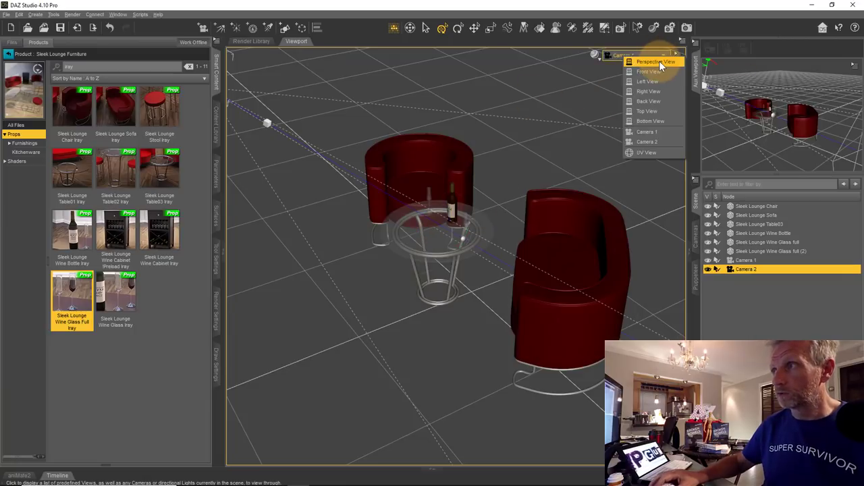
click(659, 63)
scroll(440, 183, down, 5)
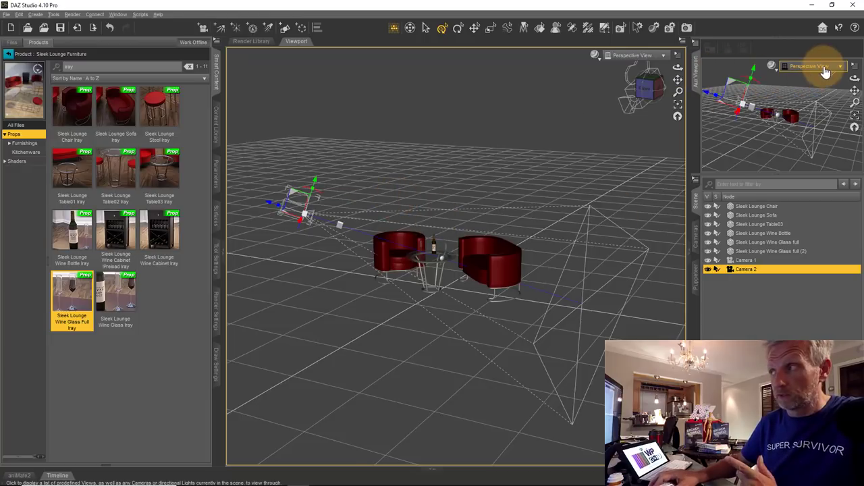
click(824, 67)
click(823, 142)
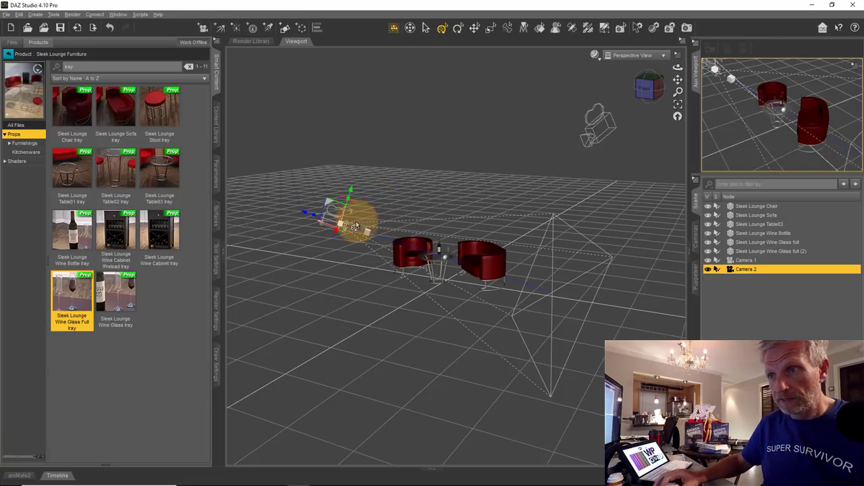
Select Camera 2 in the scene and try moving it lower along its vertical axis.
click(349, 196)
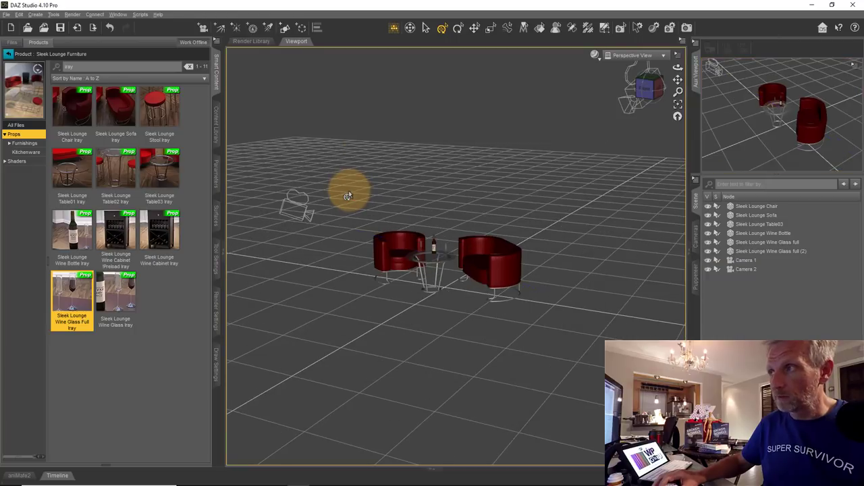
click(294, 202)
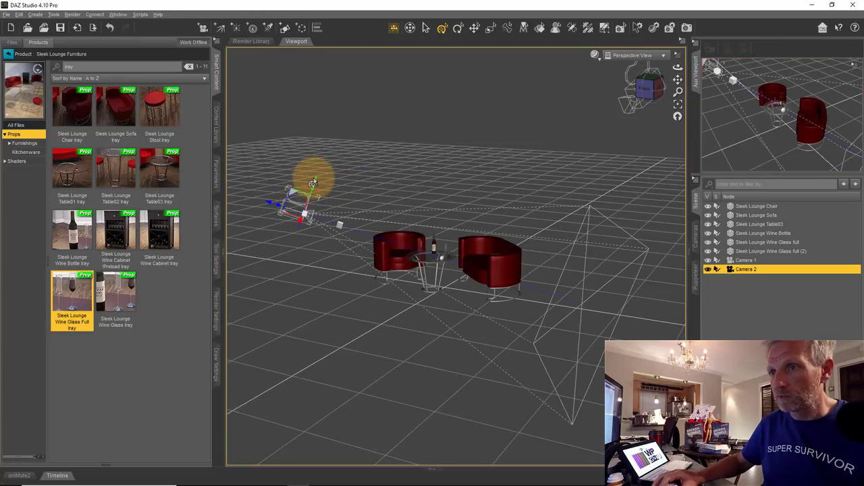
drag(315, 182, 297, 229)
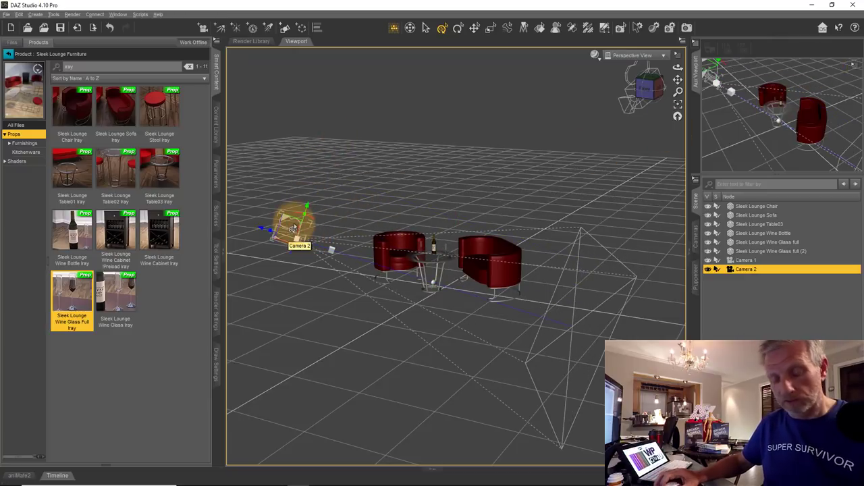
Select Camera 1 and move it slightly lower along its vertical axis.
click(749, 259)
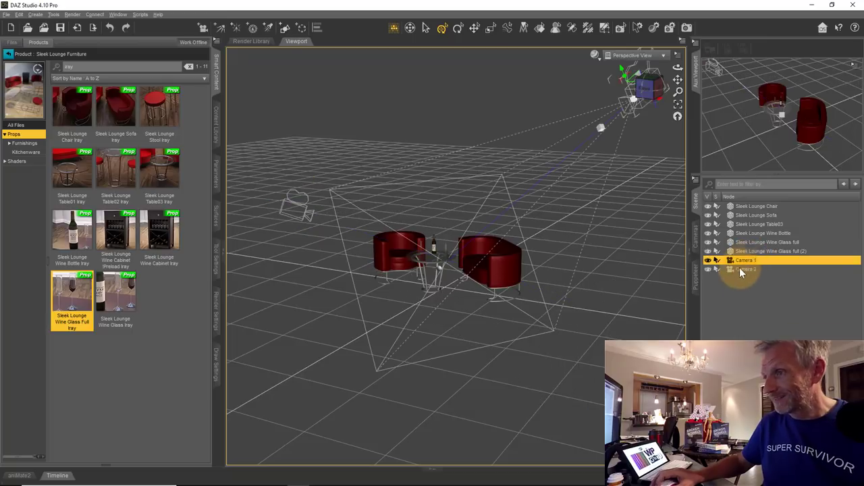
mouse_move(429, 241)
alt+mouse_down()
mouse_move(422, 270)
mouse_move(432, 240)
mouse_move(560, 203)
mouse_move(517, 228)
mouse_move(428, 241)
alt+mouse_up()
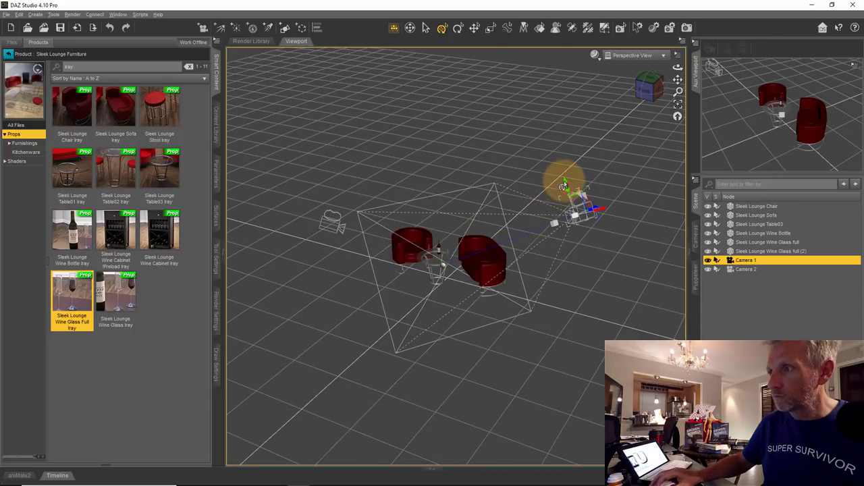
drag(563, 186, 541, 232)
scroll(541, 232, up, 4)
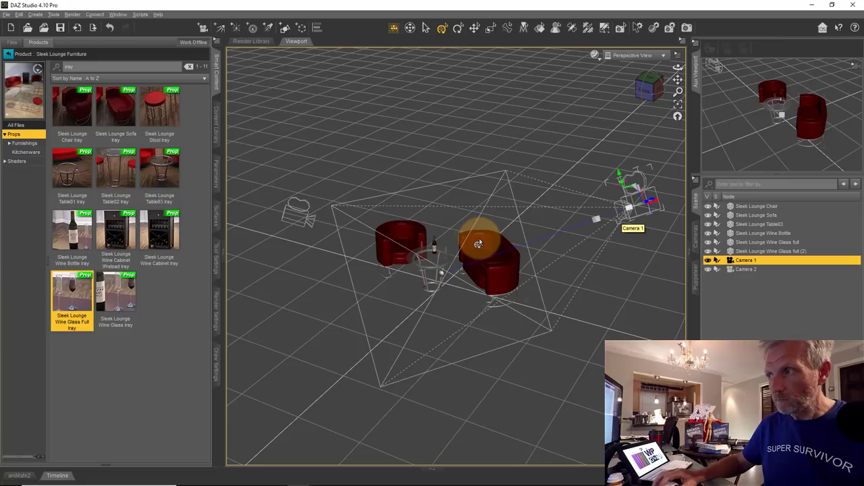
alt+drag(479, 244, 479, 244)
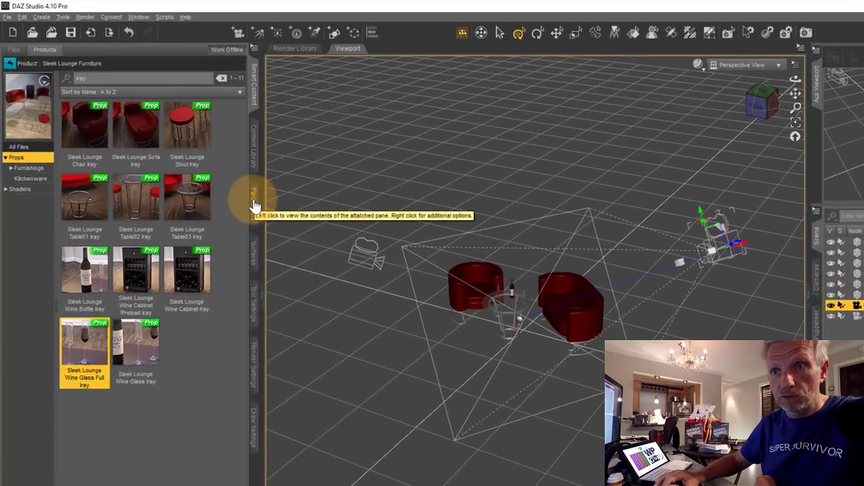
Examine Camera 1's transform and translation parameters and the scene items offered for Point At, leaving it at None.
click(216, 162)
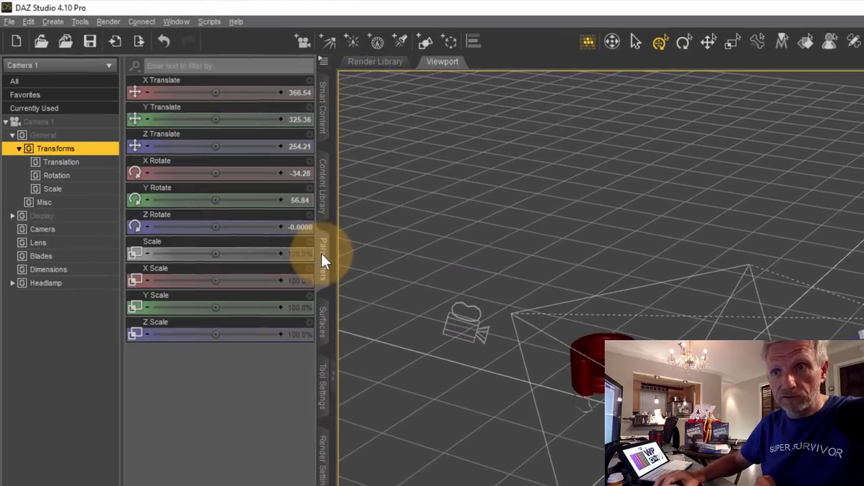
click(324, 245)
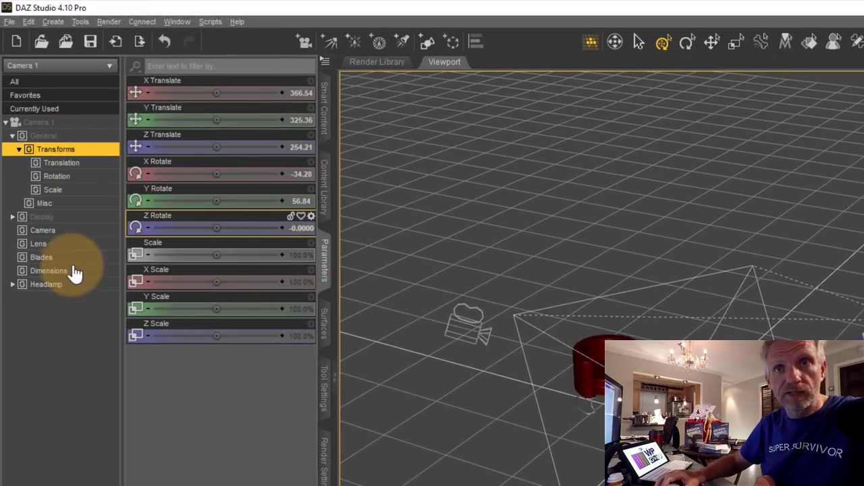
click(92, 164)
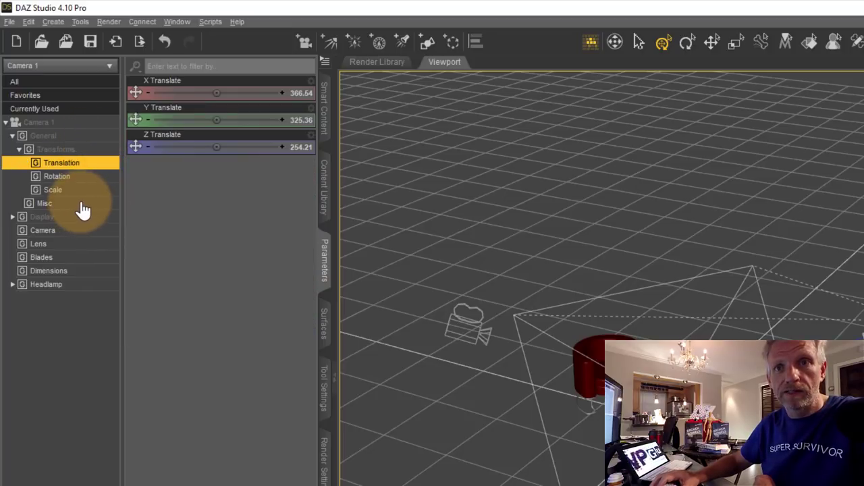
click(80, 203)
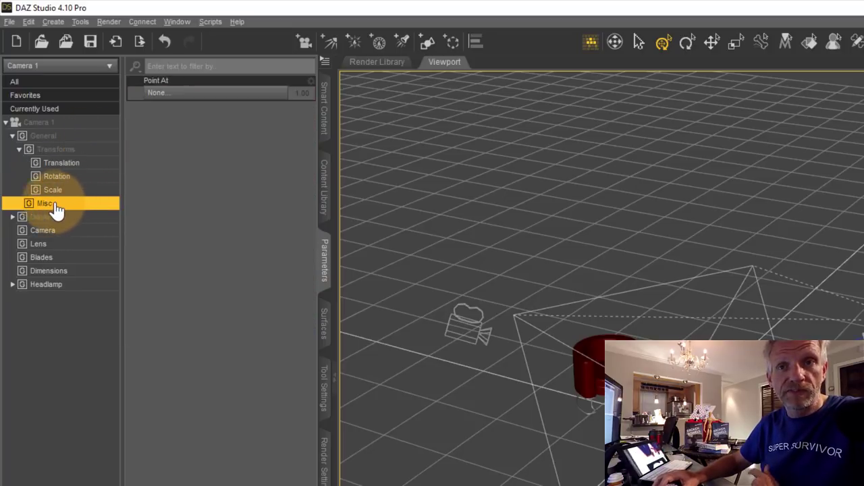
click(191, 99)
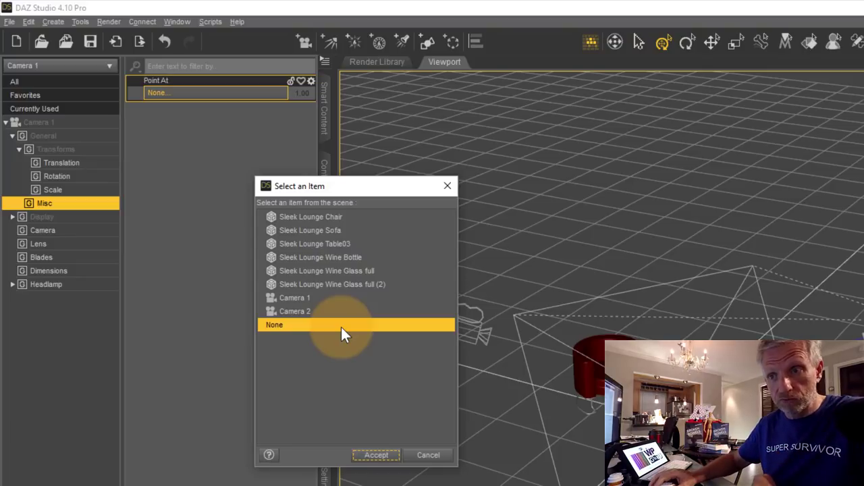
click(425, 455)
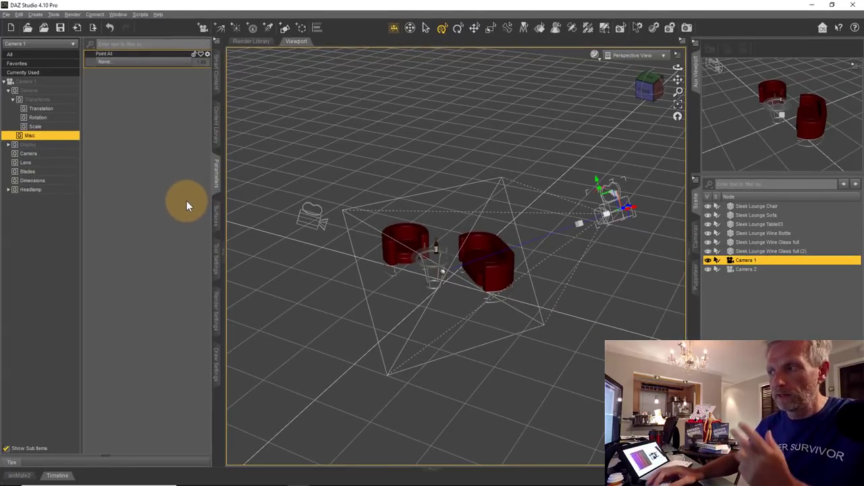
Show Camera 1's focal length and depth of field settings, and select the Sleek Lounge Chair for a closer look.
click(696, 239)
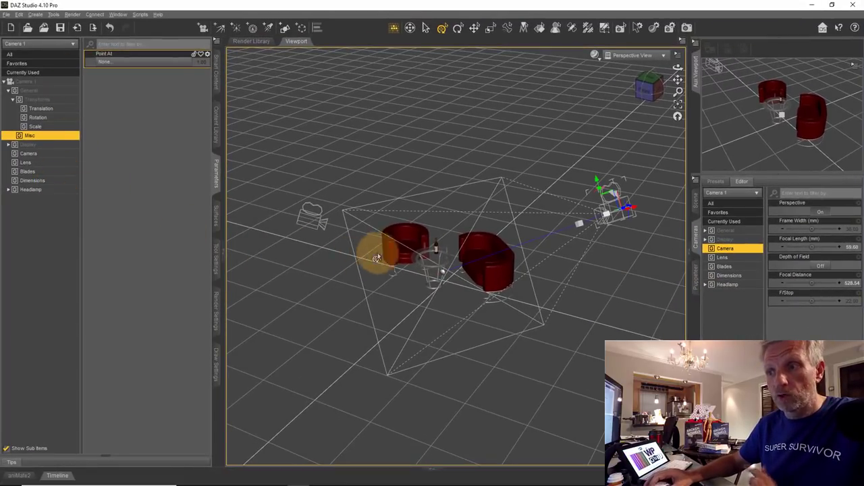
click(392, 254)
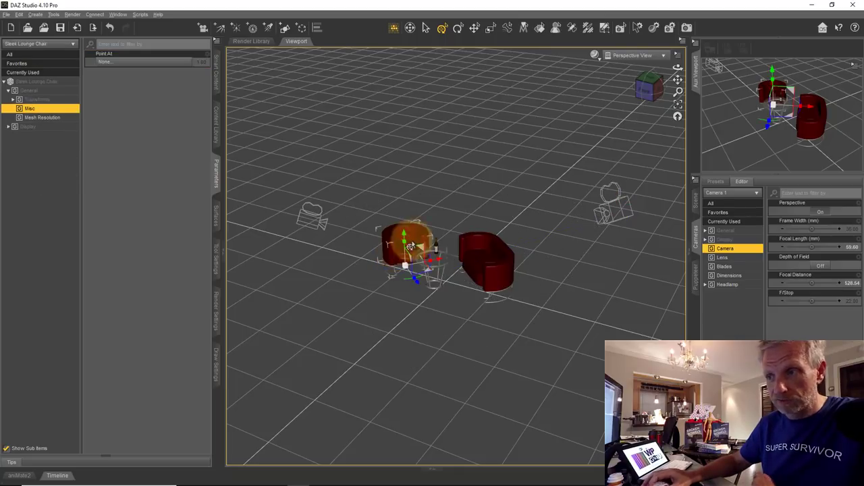
scroll(432, 263, up, 5)
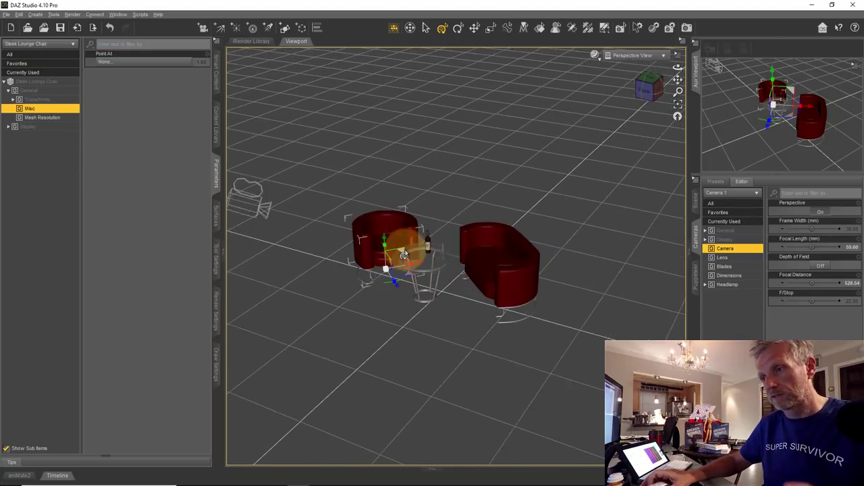
scroll(432, 263, down, 2)
middle_drag(435, 236, 421, 231)
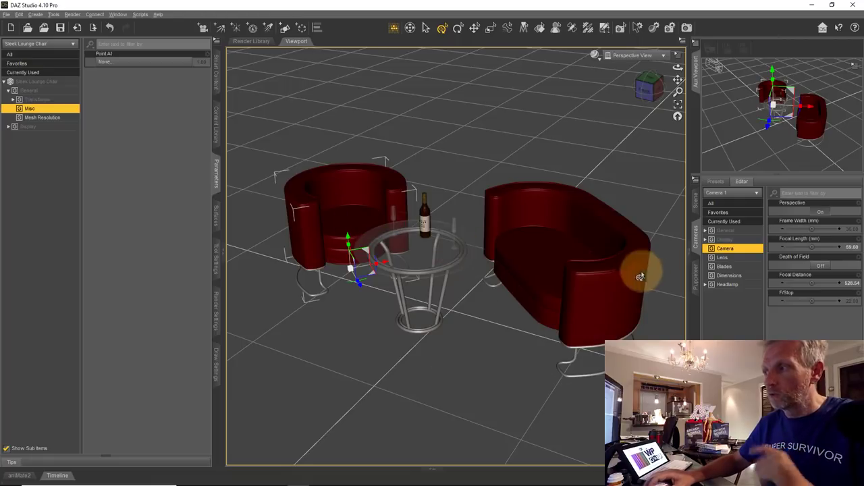
Compare Camera 1's parameter groups with those of the Sleek Lounge Chair, expanding the chair's Display group.
click(695, 203)
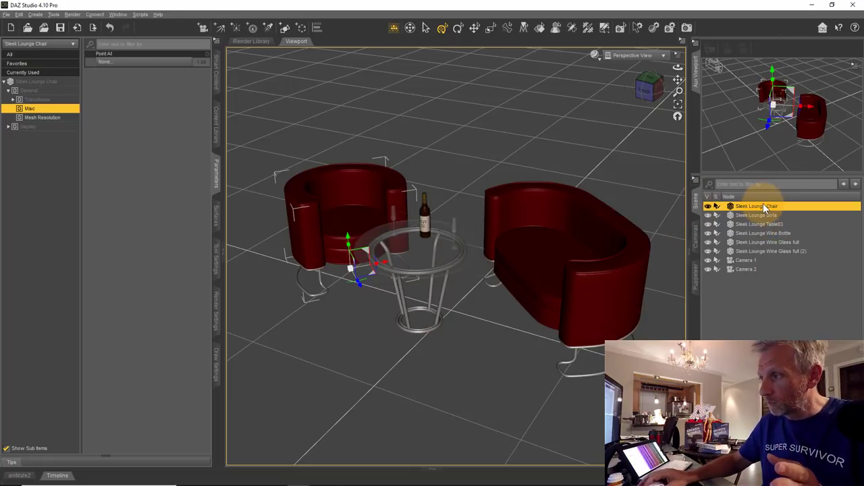
click(743, 259)
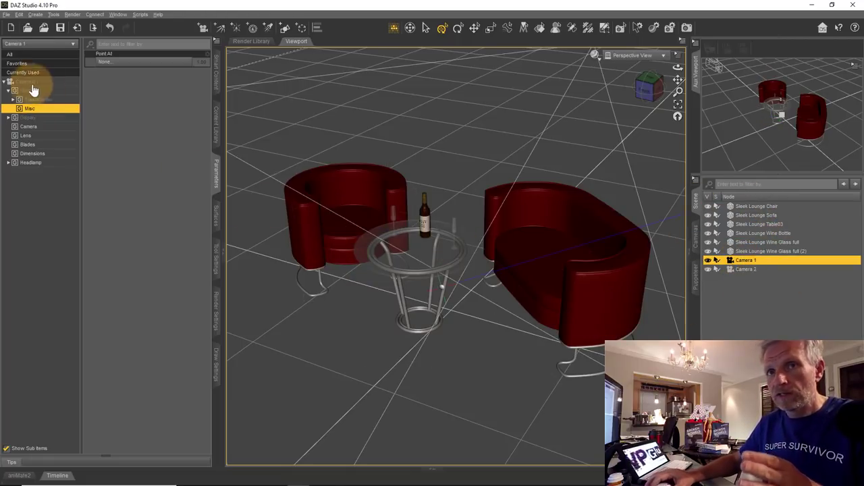
click(755, 206)
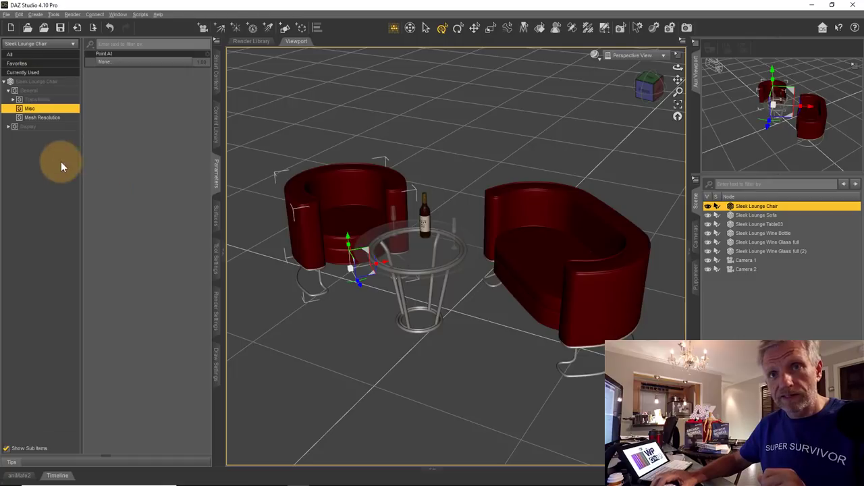
click(10, 129)
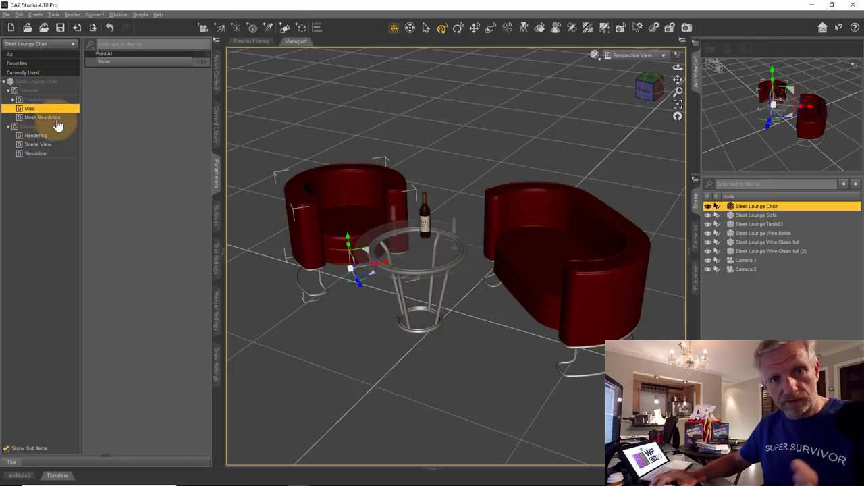
Examine Camera 1's headlamp settings and the list of available workspace panes.
click(696, 240)
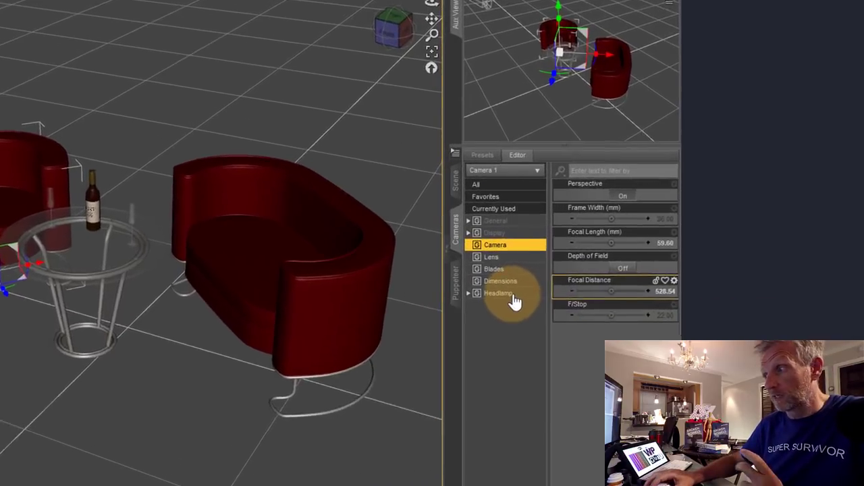
click(722, 284)
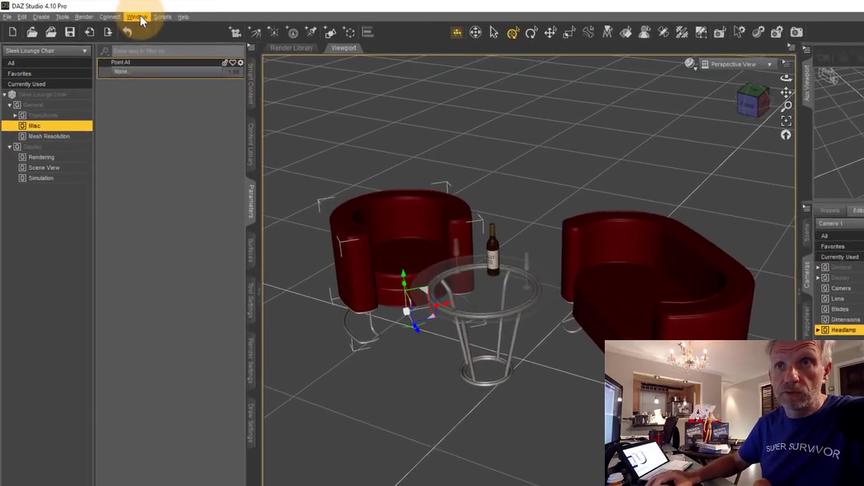
click(117, 14)
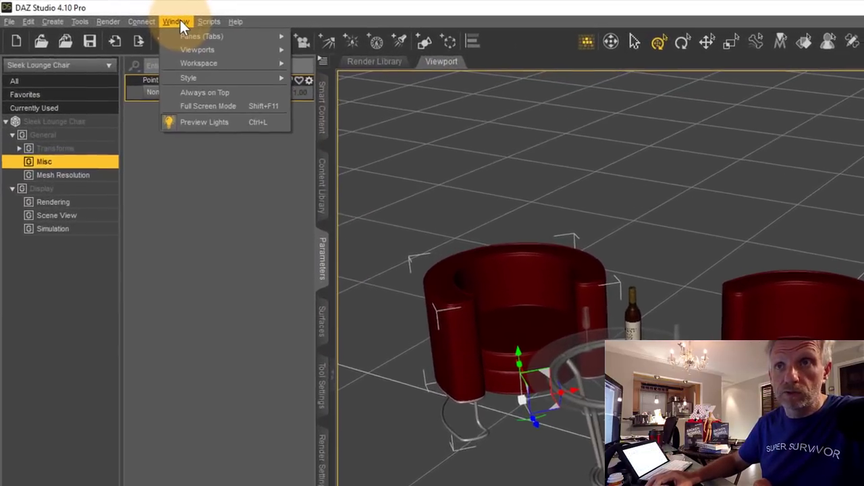
mouse_move(194, 37)
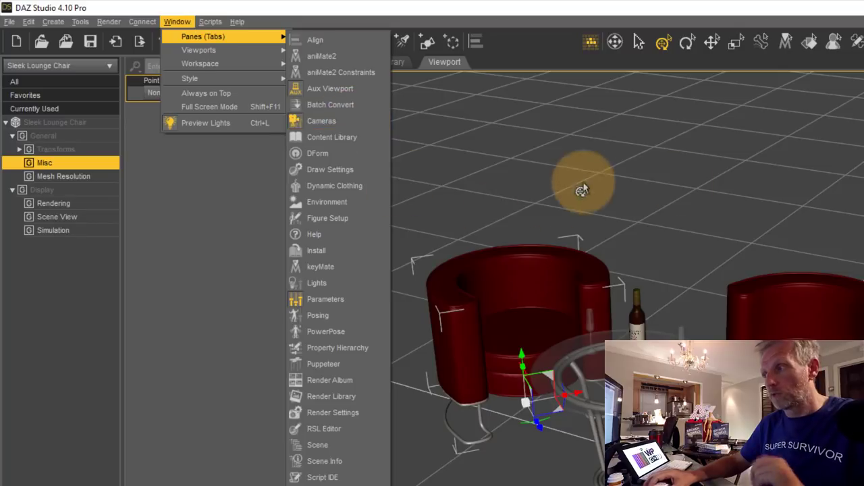
click(182, 393)
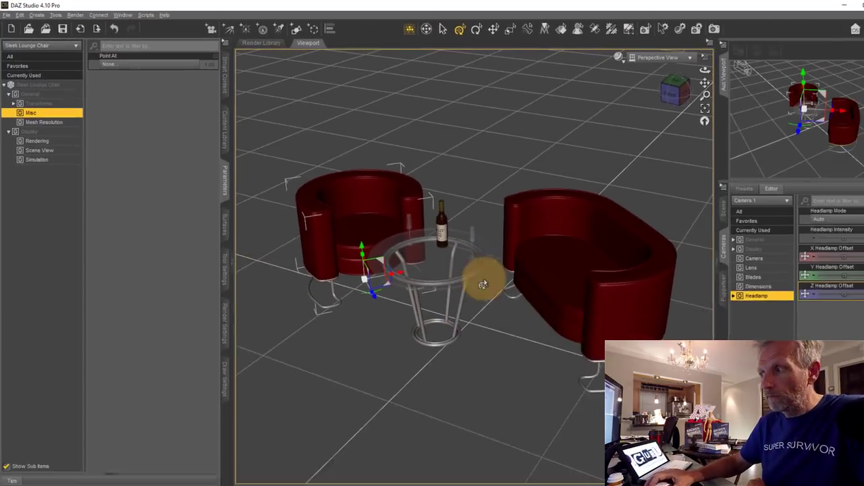
Select Camera 1, look through it in the main viewport and show Camera 2 in the auxiliary viewport.
click(723, 206)
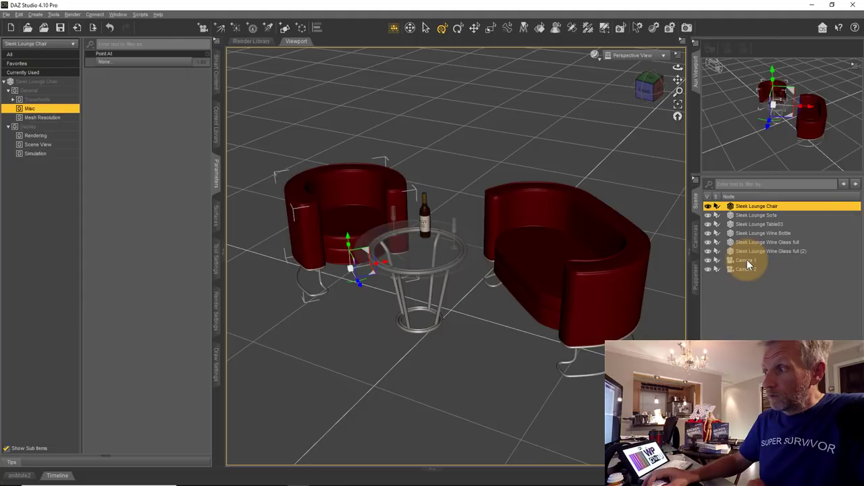
click(746, 261)
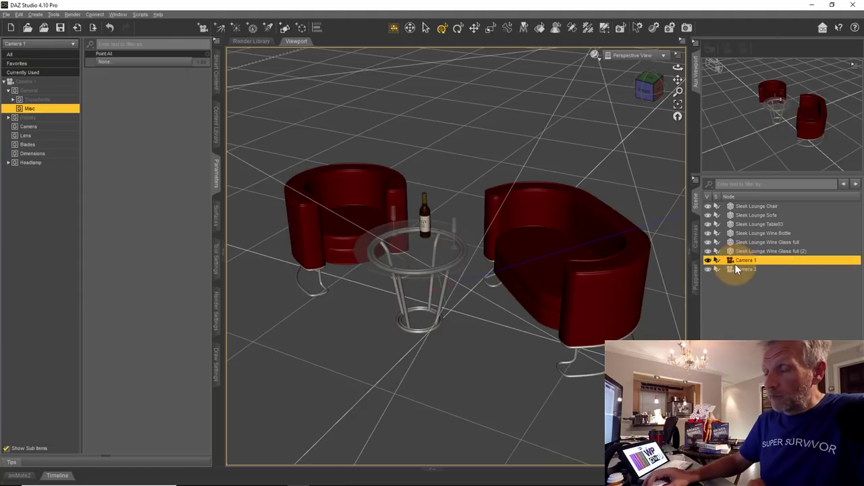
click(656, 55)
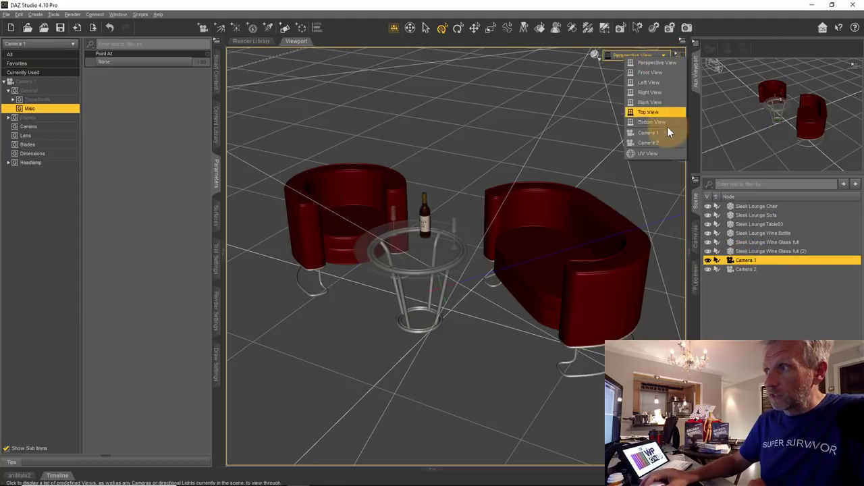
click(662, 134)
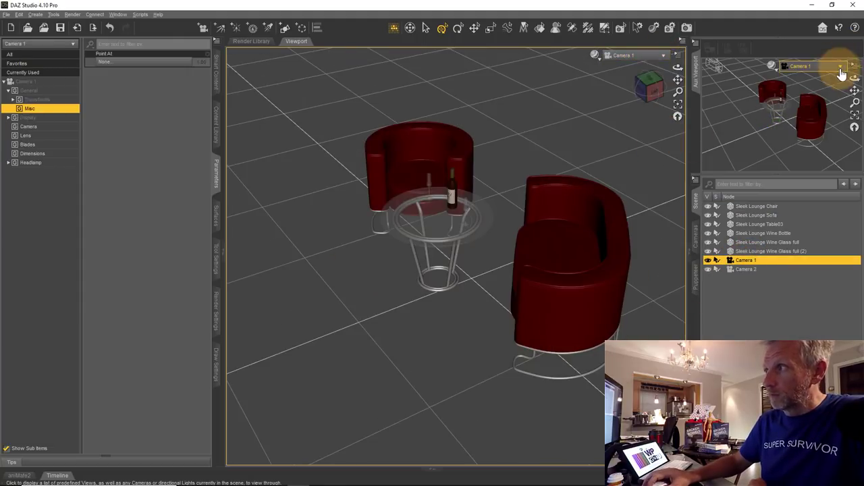
click(842, 70)
click(831, 152)
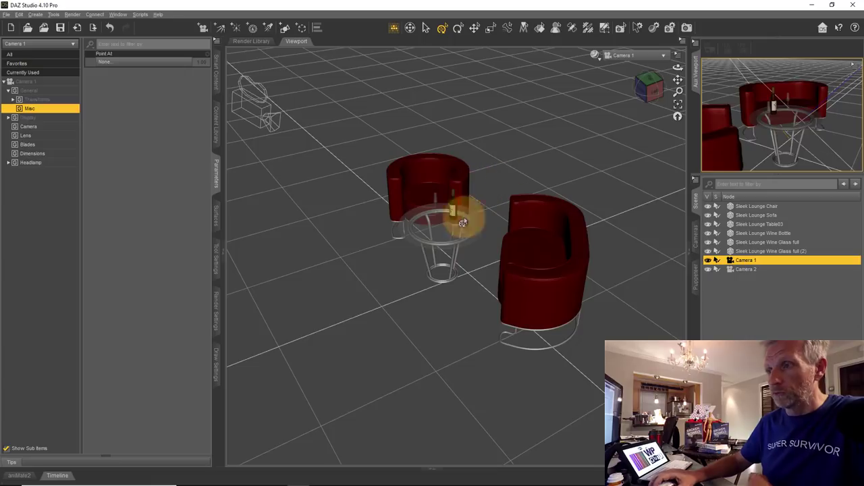
double_click(412, 223)
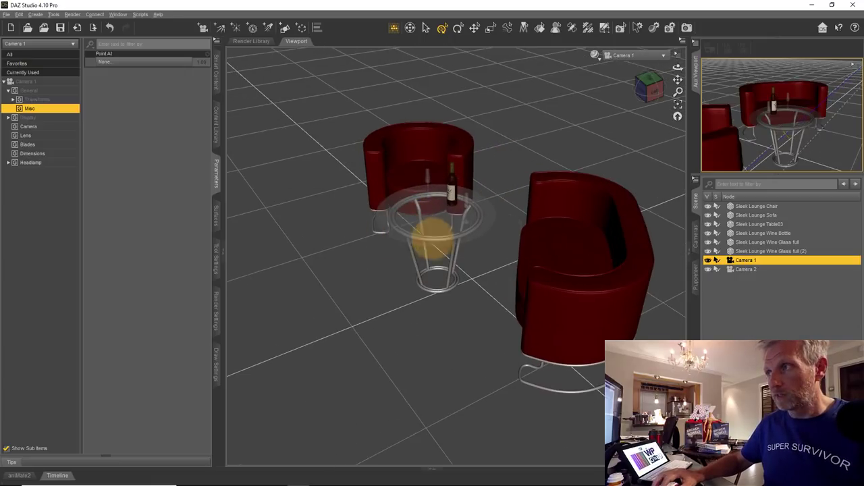
Orbit Camera 1 to a lower frontal view and frame the chair, table and sofa together.
mouse_move(439, 229)
mouse_down()
mouse_move(384, 241)
mouse_move(371, 252)
mouse_move(429, 230)
mouse_up()
drag(372, 264, 430, 243)
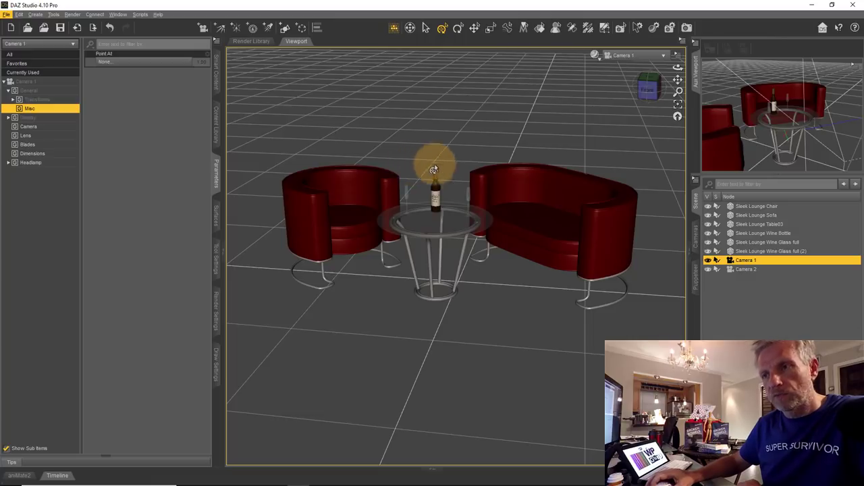
scroll(353, 295, up, 1)
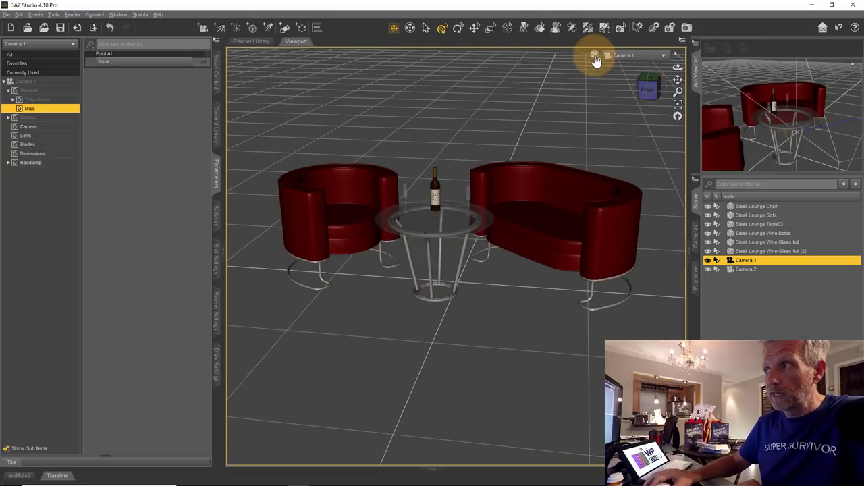
Switch the Camera 1 viewport to the NVIDIA Iray preview and turn on Show Aspect Frame.
click(596, 54)
click(596, 163)
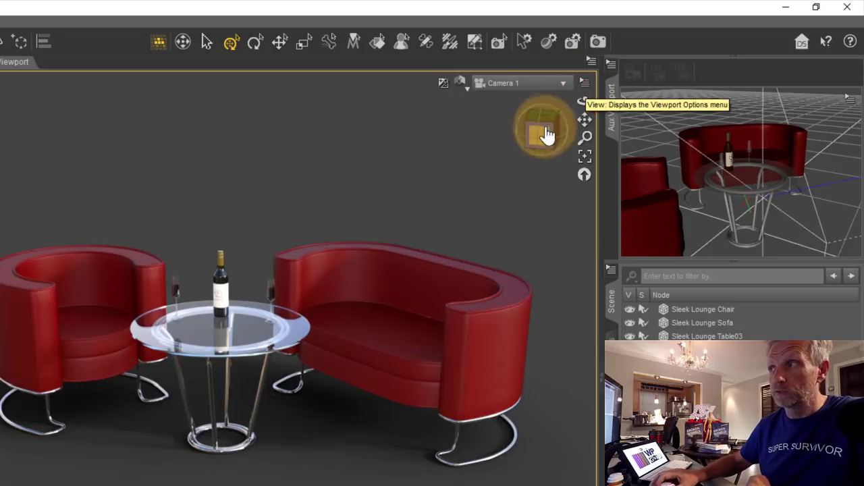
click(585, 84)
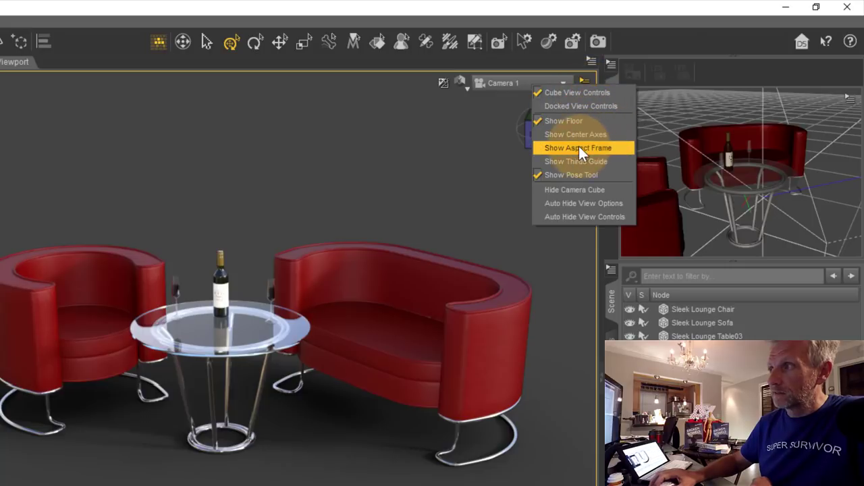
click(617, 147)
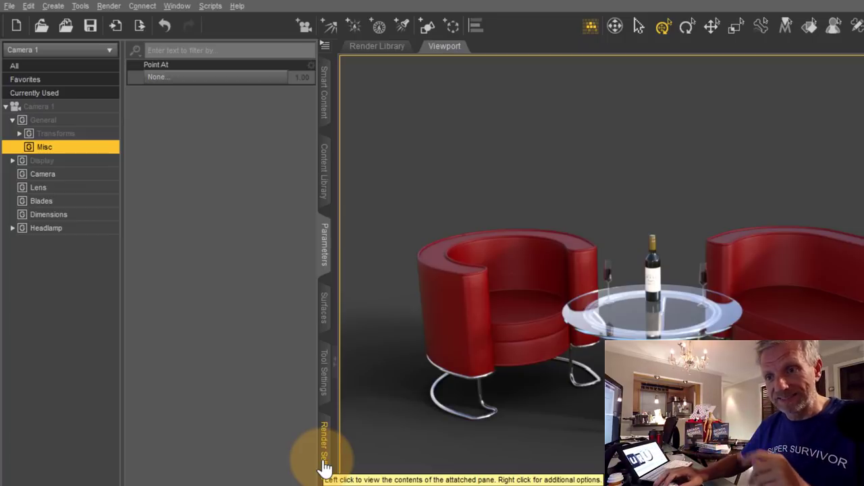
Show the General render settings, run a test render of the Camera 1 view at Active Viewport size and cancel it.
click(326, 464)
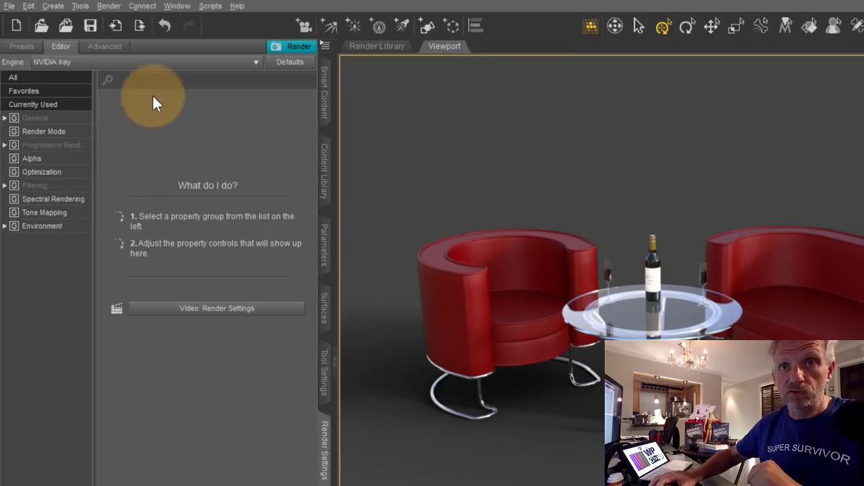
click(75, 119)
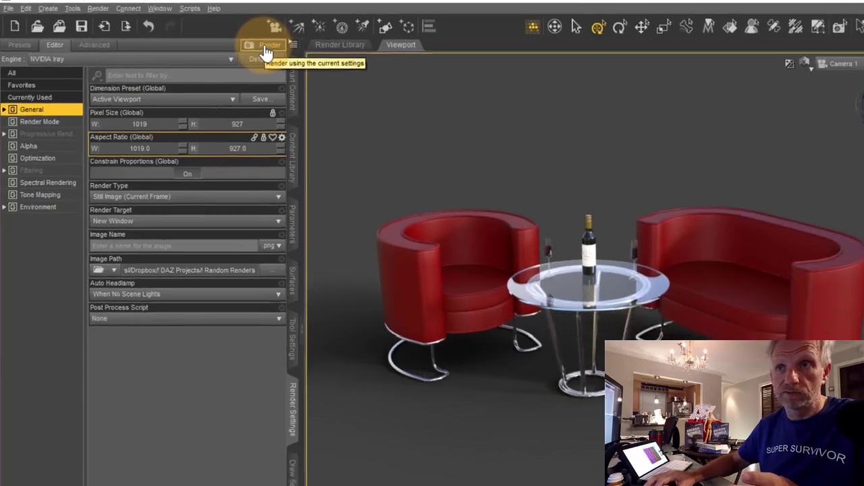
click(295, 46)
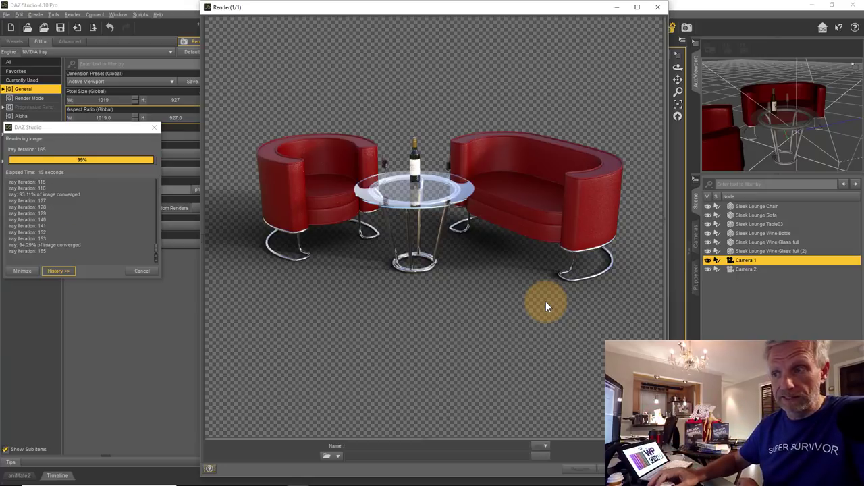
key(Escape)
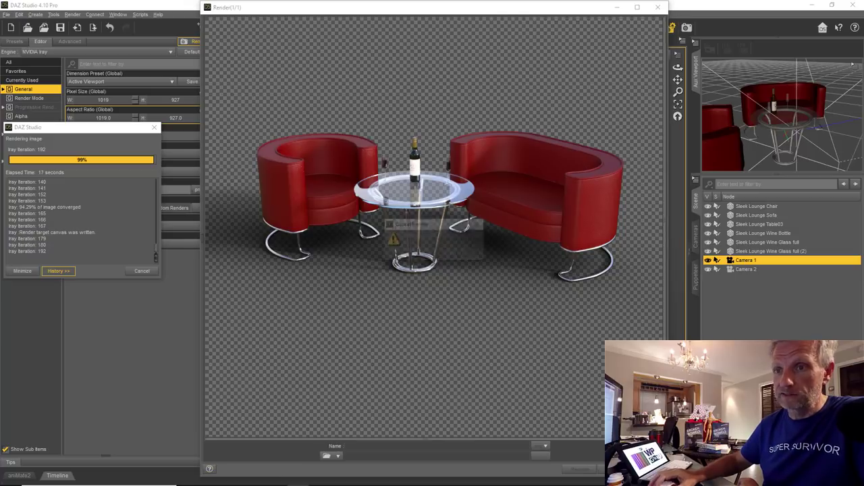
click(409, 251)
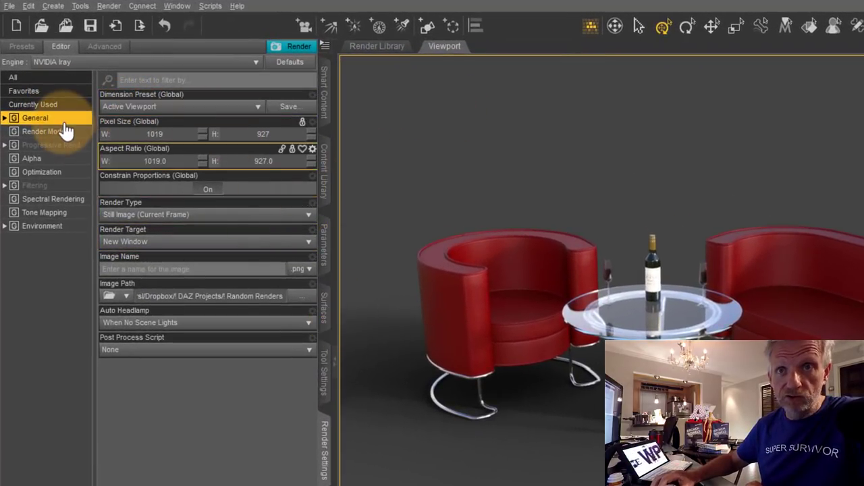
Apply the Full HD 1080p (16:9, 1920 x 1080) dimension preset and reframe Camera 1 so the furniture fits the aspect frame.
click(261, 112)
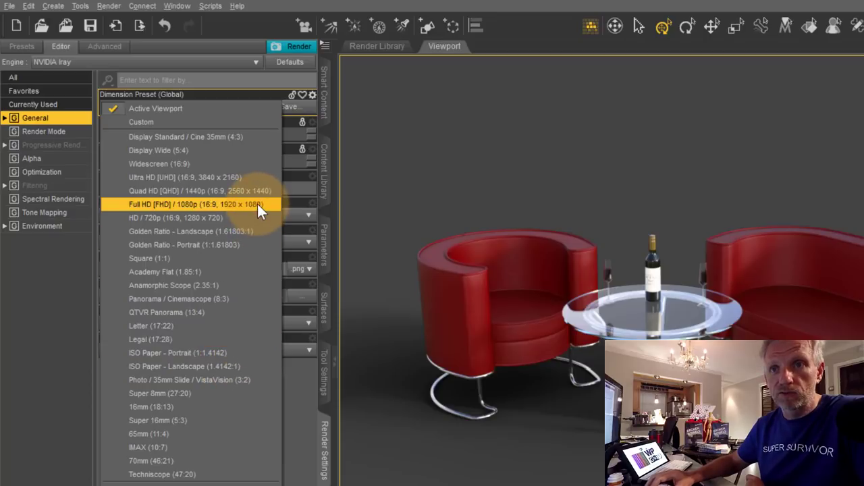
click(258, 203)
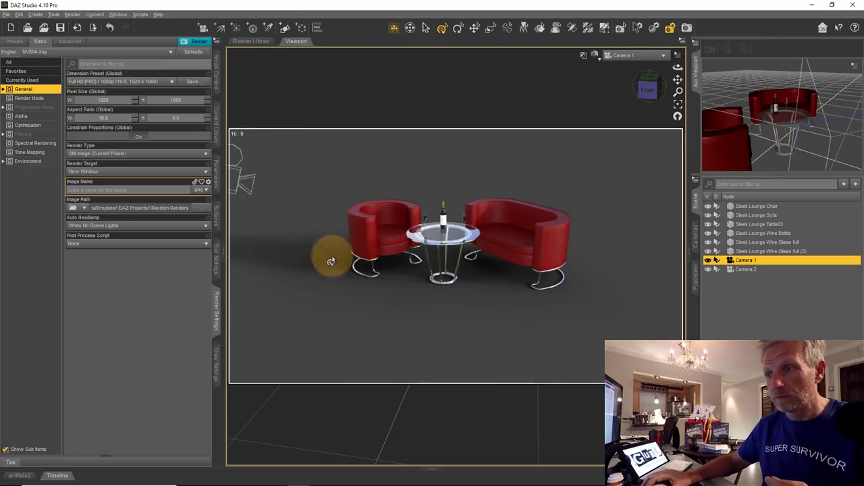
scroll(430, 261, up, 5)
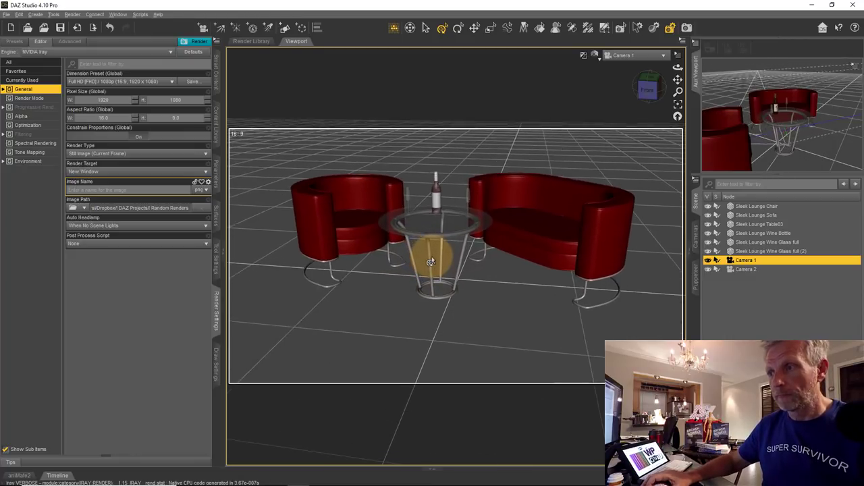
scroll(431, 255, up, 5)
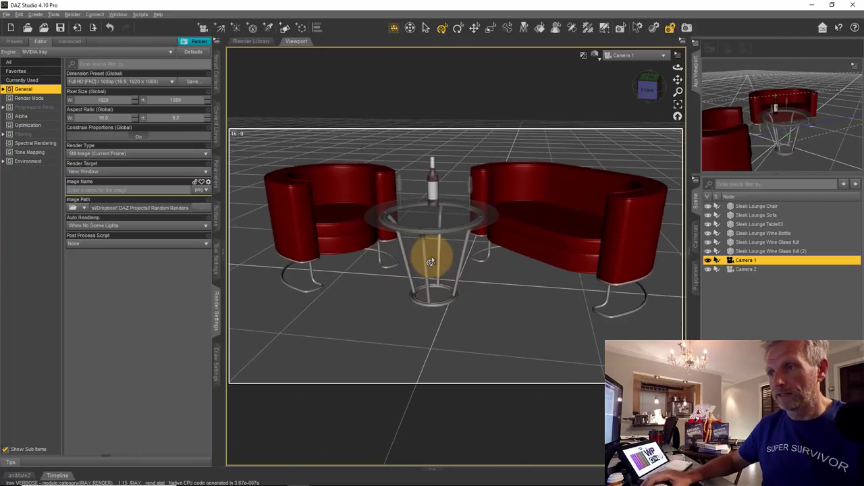
scroll(430, 219, down, 4)
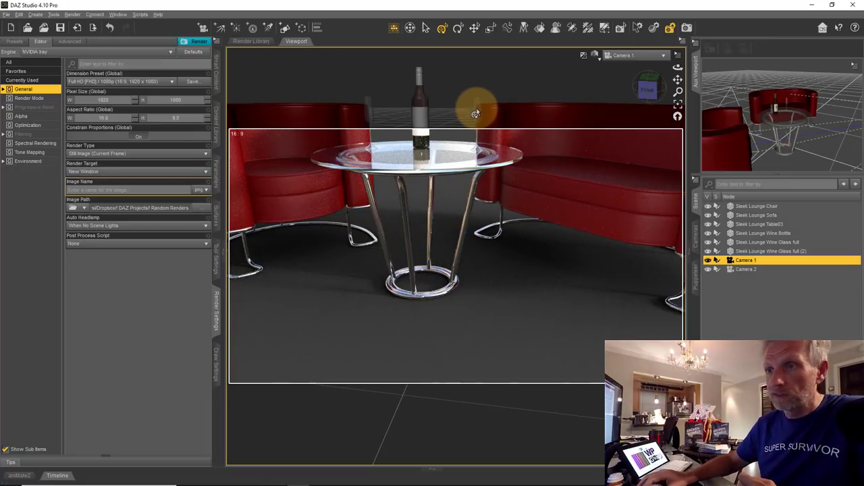
scroll(417, 220, down, 5)
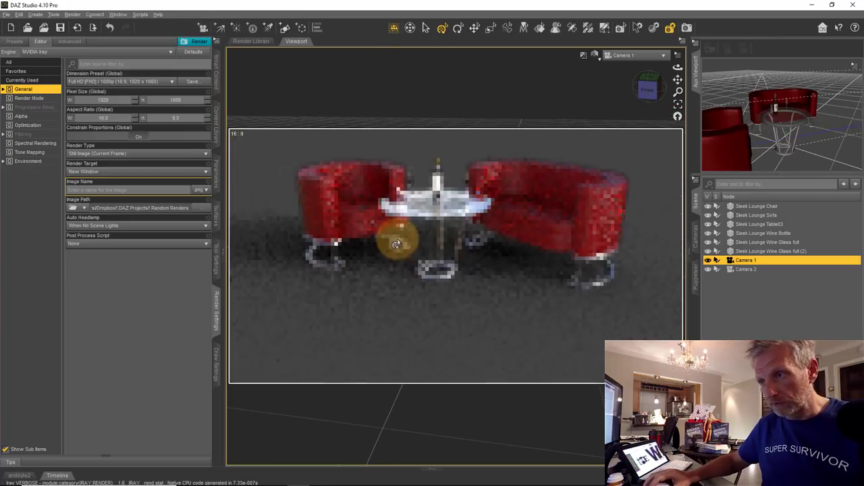
mouse_move(397, 193)
middle_down()
mouse_move(424, 250)
mouse_move(428, 241)
middle_up()
middle_drag(394, 217, 399, 195)
alt+drag(391, 208, 395, 202)
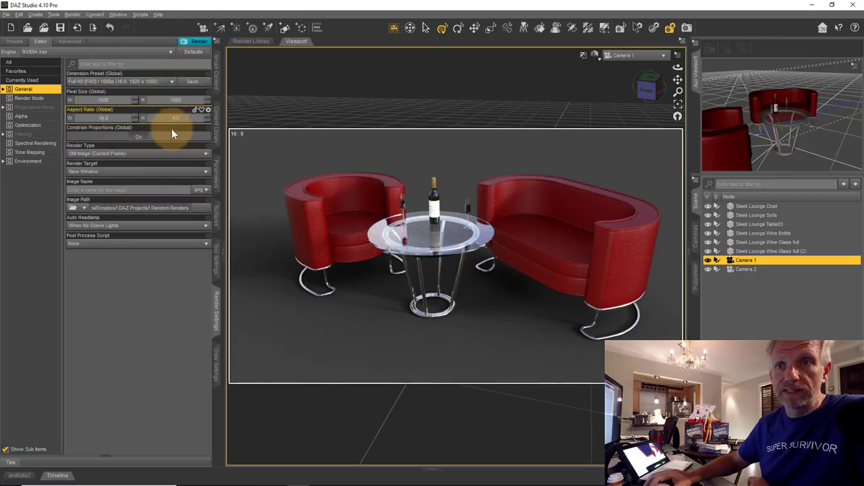
Set the render's pixel width to 1280 with proportions constrained.
double_click(103, 99)
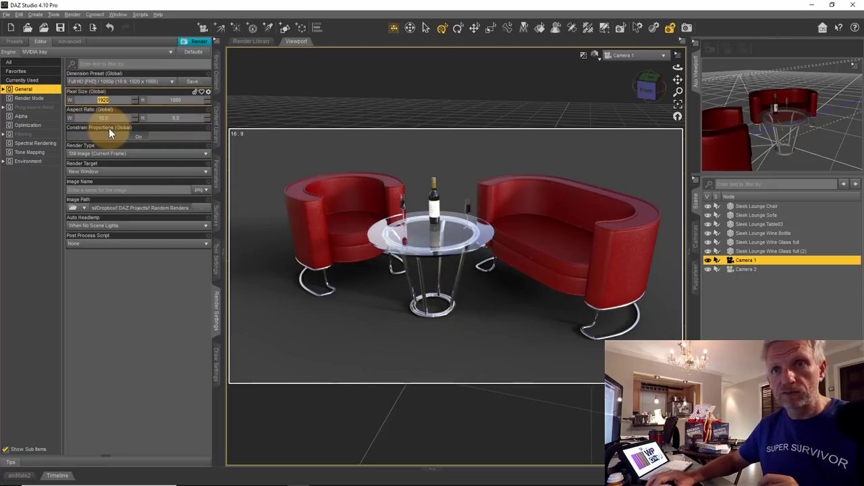
text(1280)
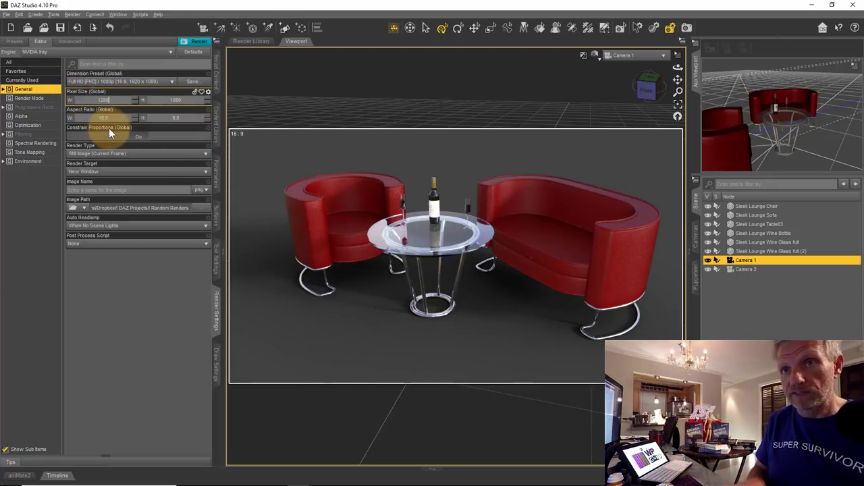
key(Tab)
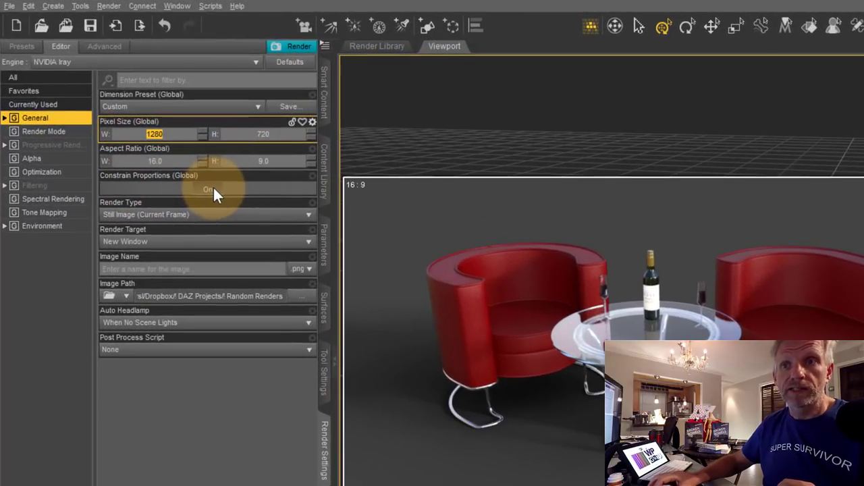
Turn off Constrain Proportions and set the render's pixel height to 912.
click(213, 191)
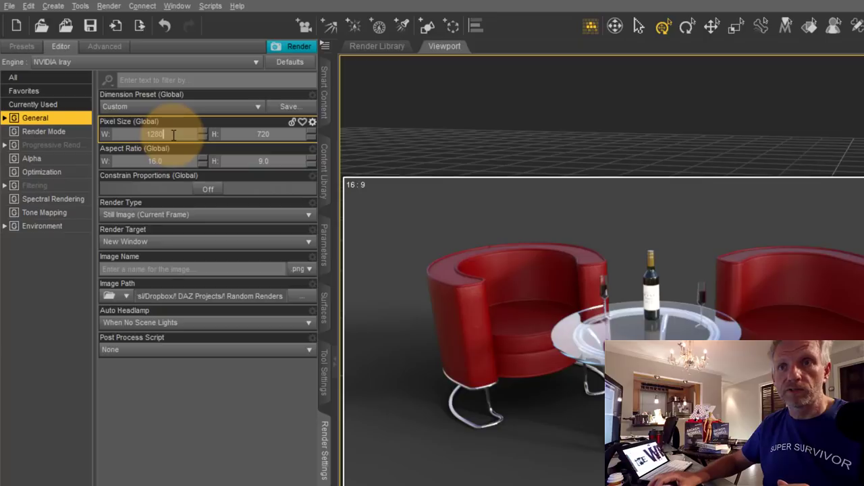
click(263, 134)
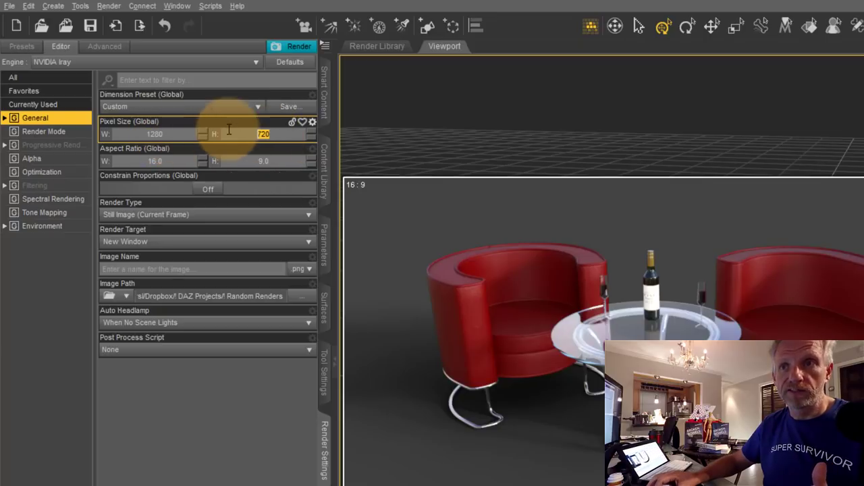
text(912)
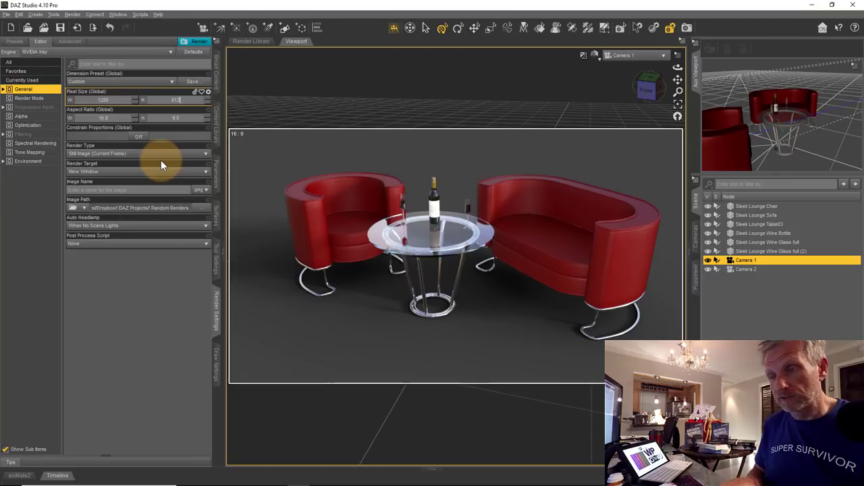
key(Return)
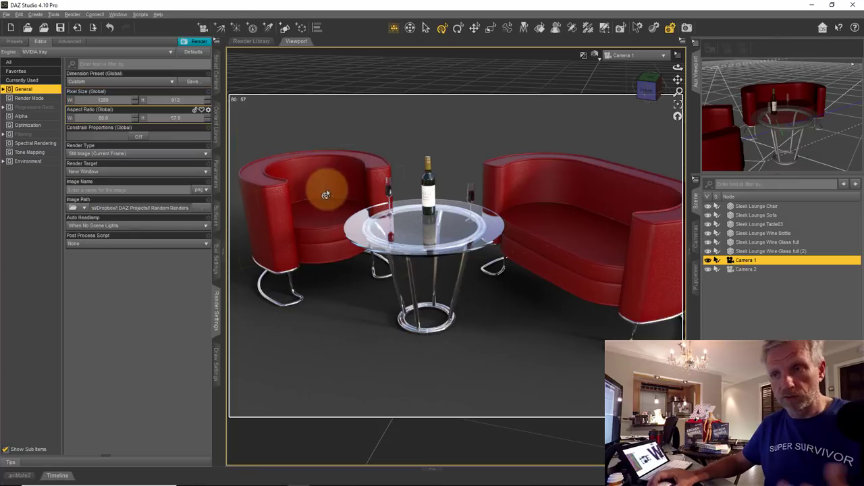
Set a portrait render size of 800 x 1200 pixels with proportions unconstrained.
scroll(323, 192, down, 5)
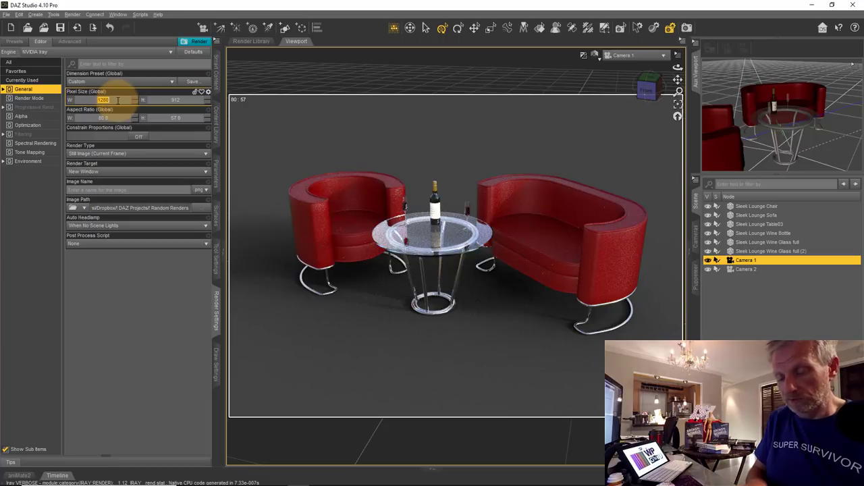
text(1200)
key(Return)
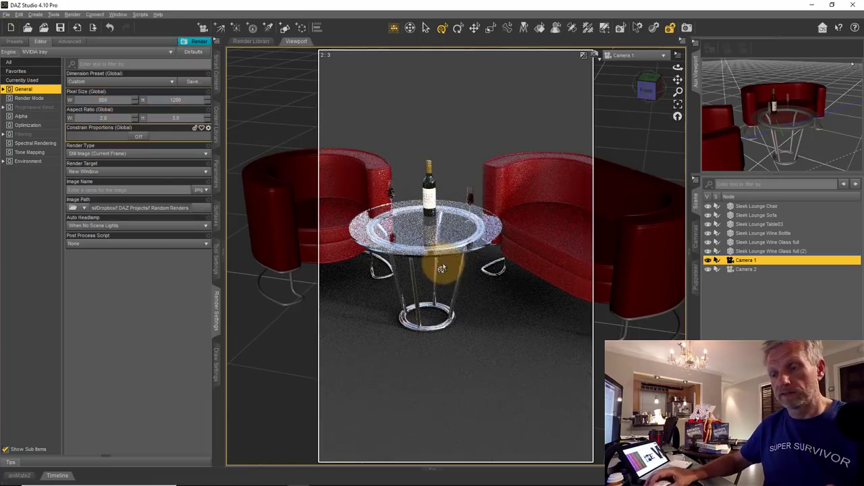
Reframe Camera 1 on the Sleek Lounge Chair within the portrait aspect frame.
mouse_move(331, 225)
alt+mouse_down()
mouse_move(467, 247)
mouse_move(522, 233)
mouse_move(433, 236)
mouse_move(452, 243)
mouse_move(430, 237)
alt+mouse_up()
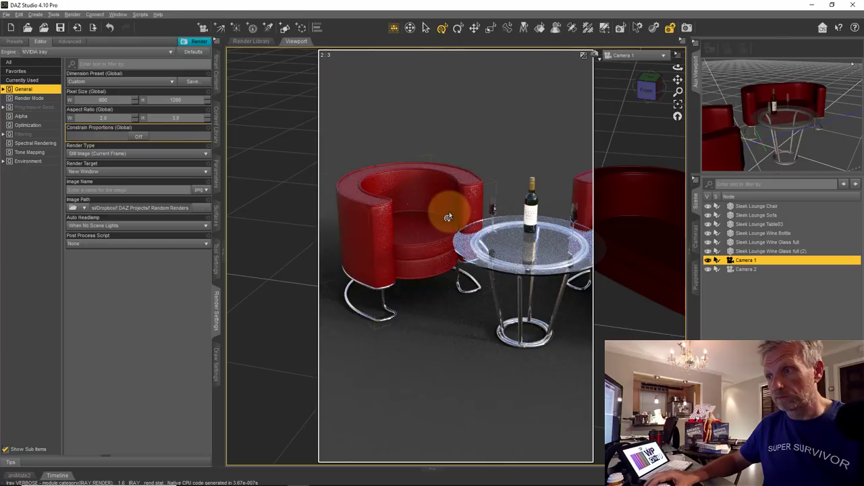
scroll(439, 233, up, 3)
mouse_move(438, 234)
alt+mouse_down()
mouse_move(492, 257)
mouse_move(432, 236)
alt+mouse_up()
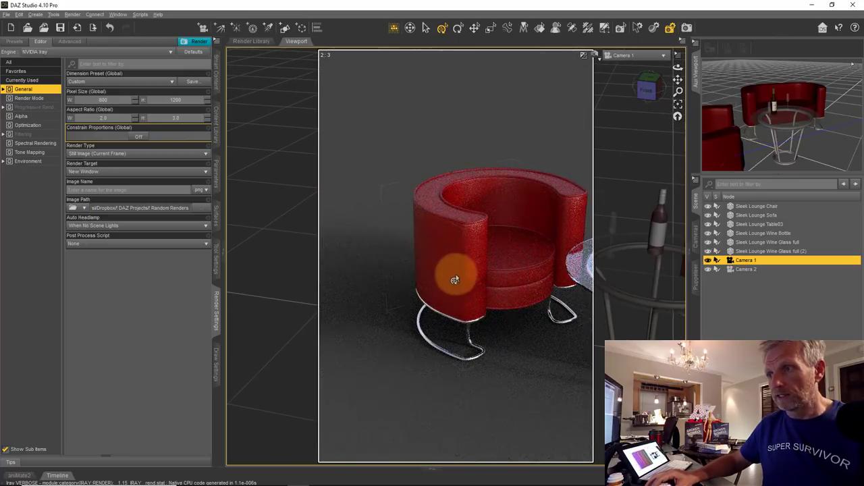
mouse_move(453, 277)
alt+mouse_down()
mouse_move(410, 224)
mouse_move(385, 254)
alt+mouse_up()
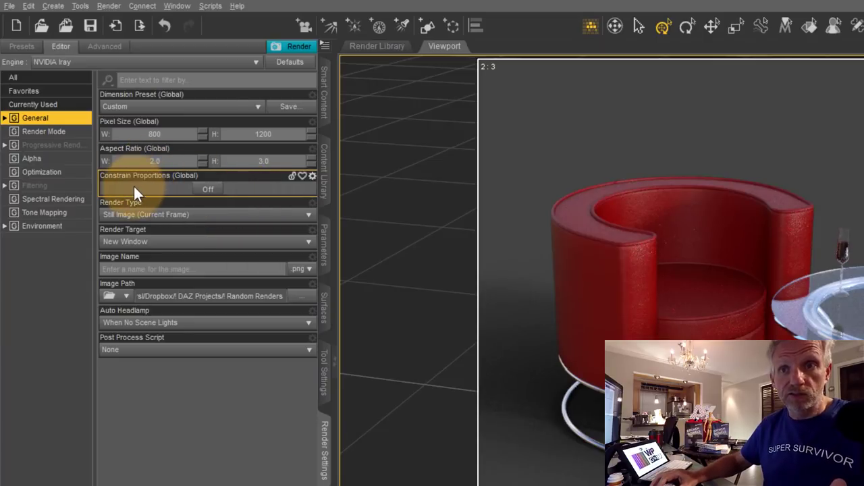
Turn Constrain Proportions back on and set the render's pixel width to 2000.
click(172, 134)
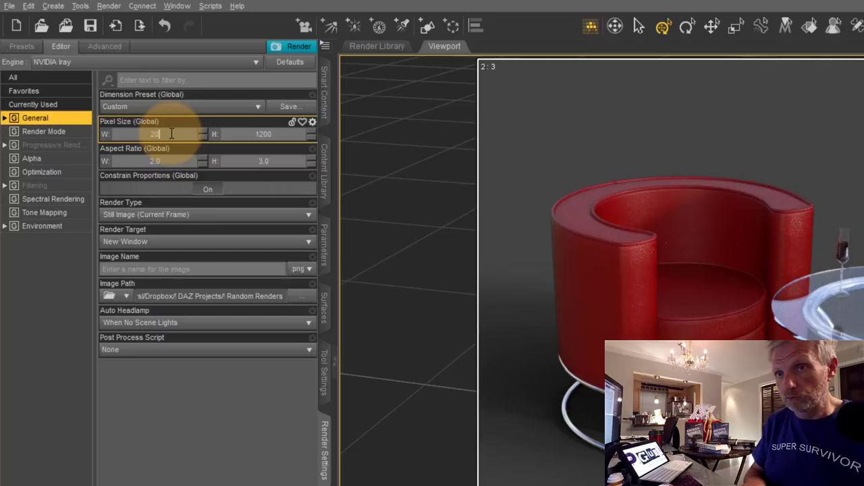
text(200)
key(Tab)
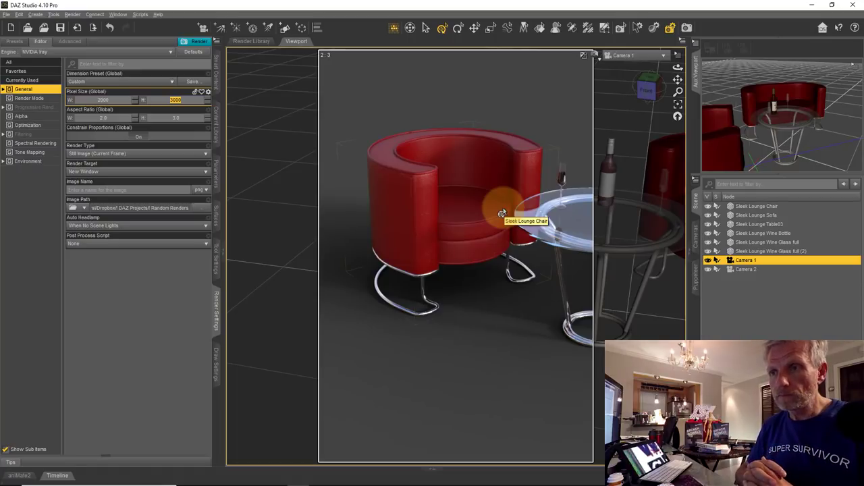
Apply the HD / 720p (16:9, 1280 x 720) dimension preset and recentre the furniture group in Camera 1's frame.
click(172, 84)
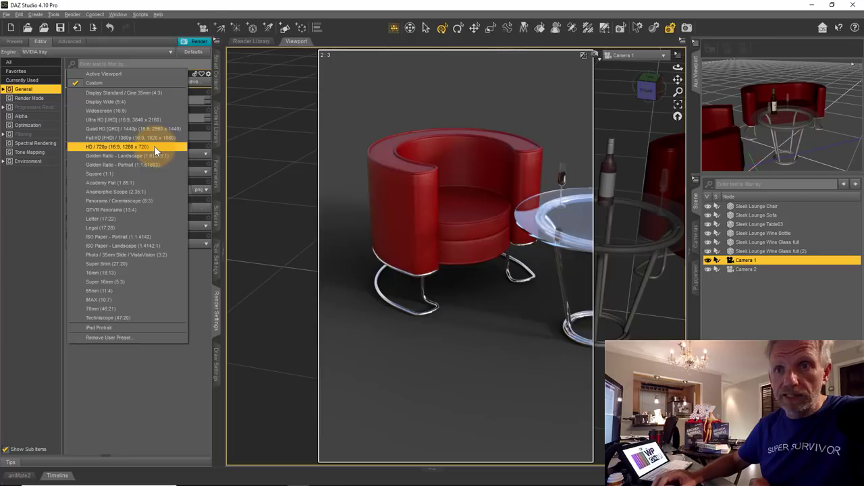
click(156, 147)
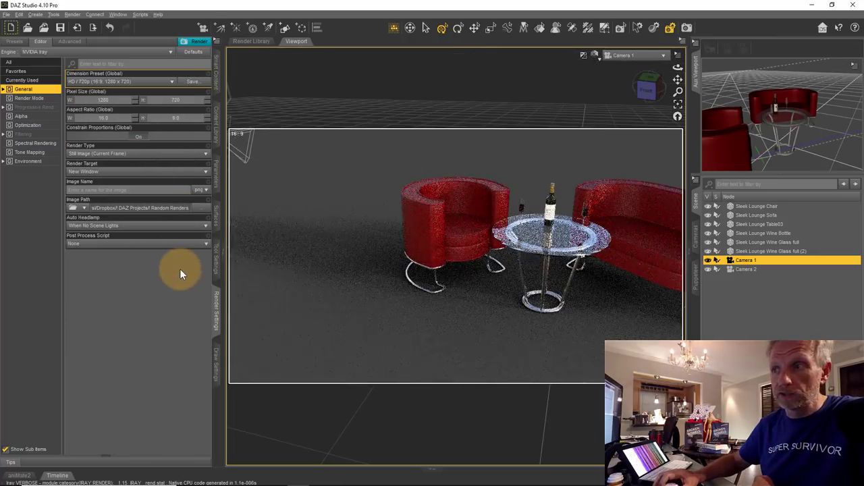
drag(472, 307, 500, 305)
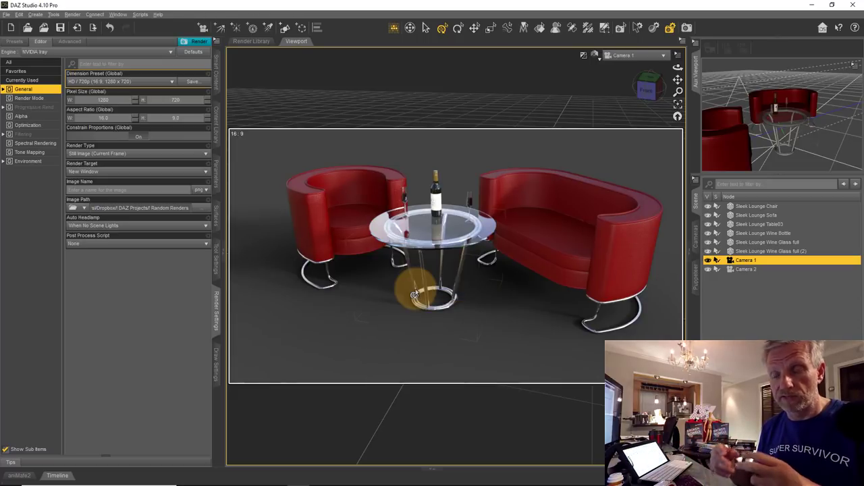
Look through Camera 2 and move it closer to the wine bottle and glasses on the table.
click(745, 270)
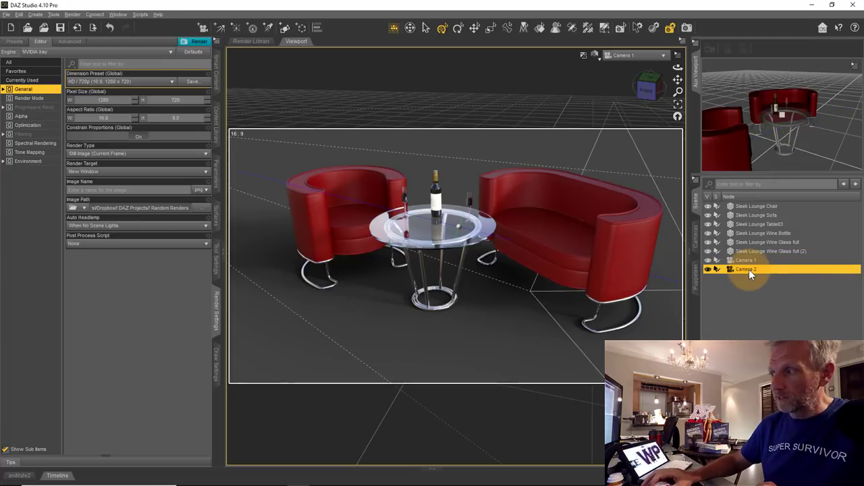
click(666, 57)
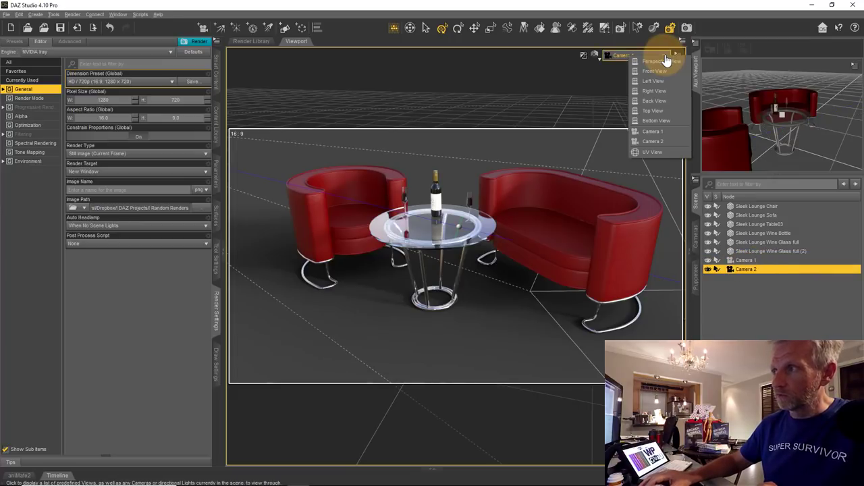
click(663, 141)
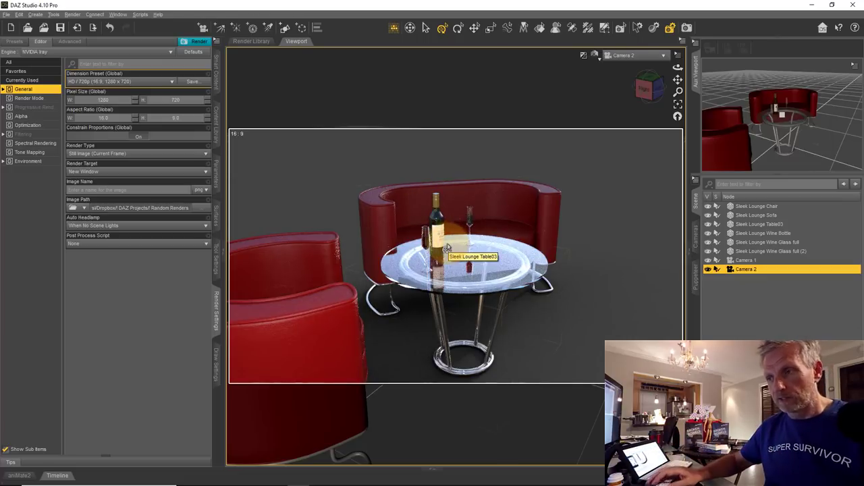
scroll(447, 247, up, 10)
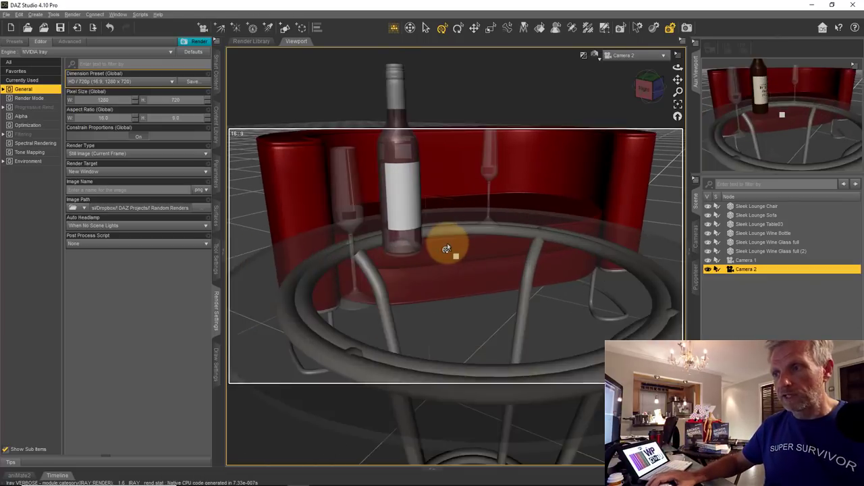
scroll(435, 233, down, 5)
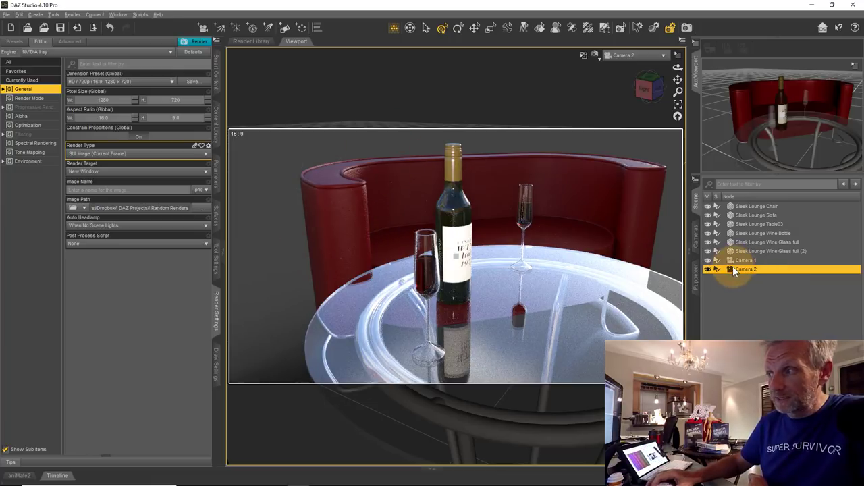
Turn on Use Local Dimensions for Camera 2 and apply the Golden Ratio - Portrait (1:1.61803) dimension preset.
click(218, 171)
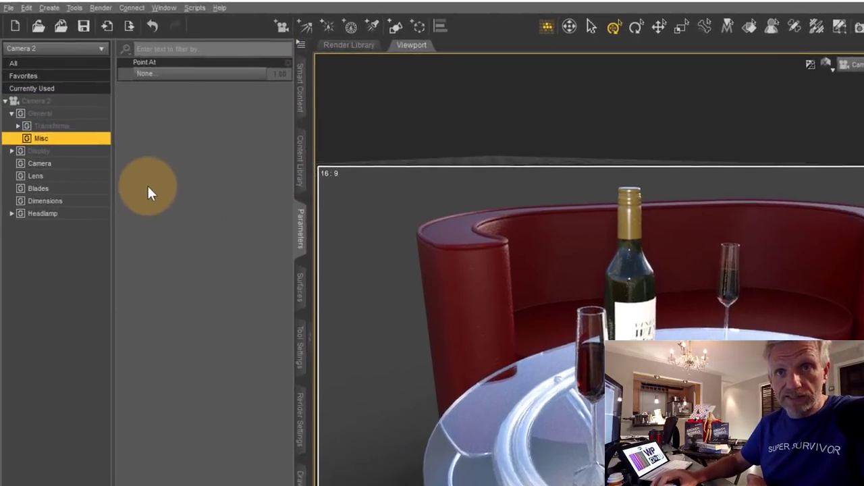
click(87, 126)
click(94, 201)
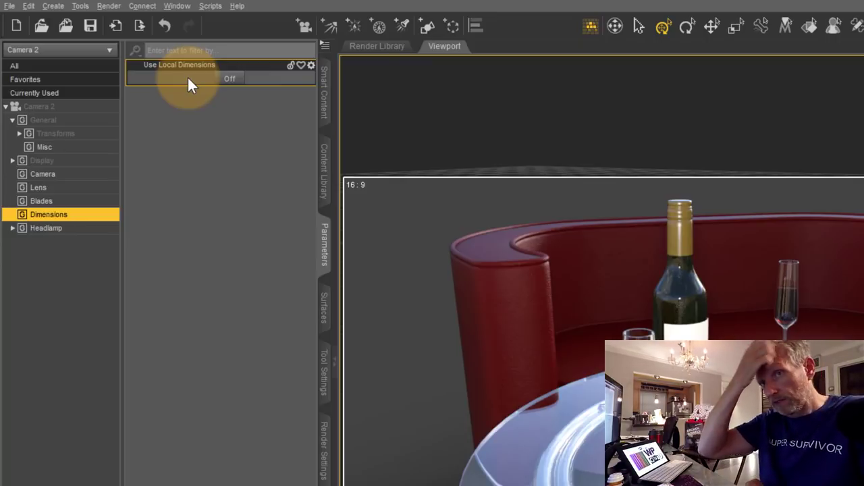
click(232, 79)
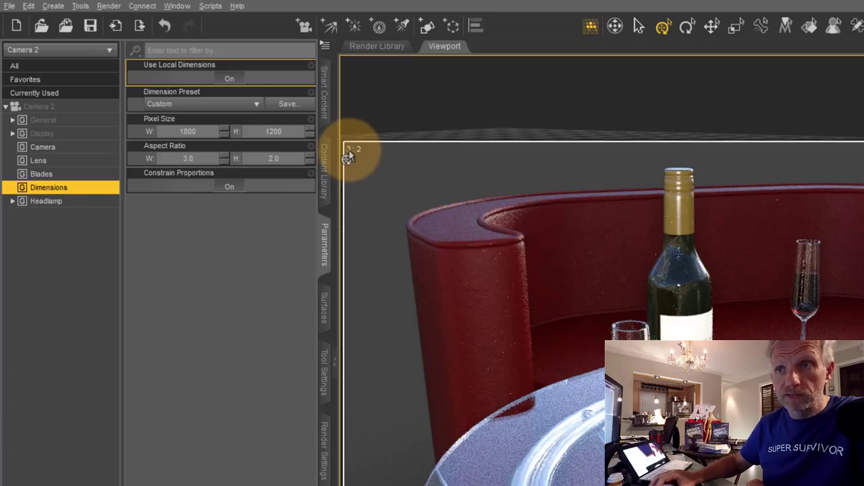
click(253, 108)
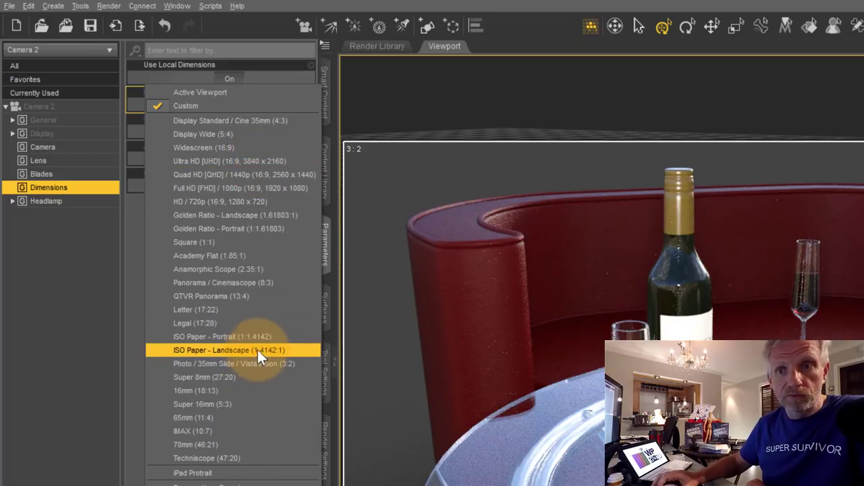
click(292, 228)
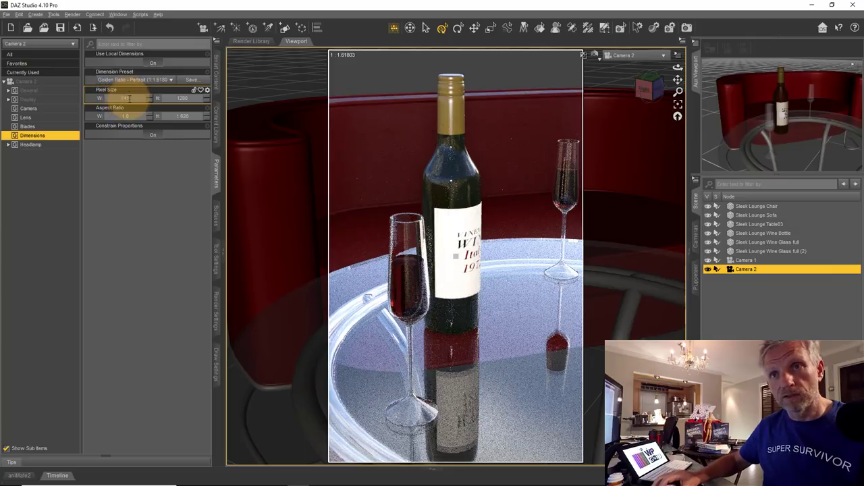
Reframe Camera 2 at a lower angle and shift the wine bottle to X -14.40, Z 9.61, between the two wine glasses.
scroll(411, 245, up, 4)
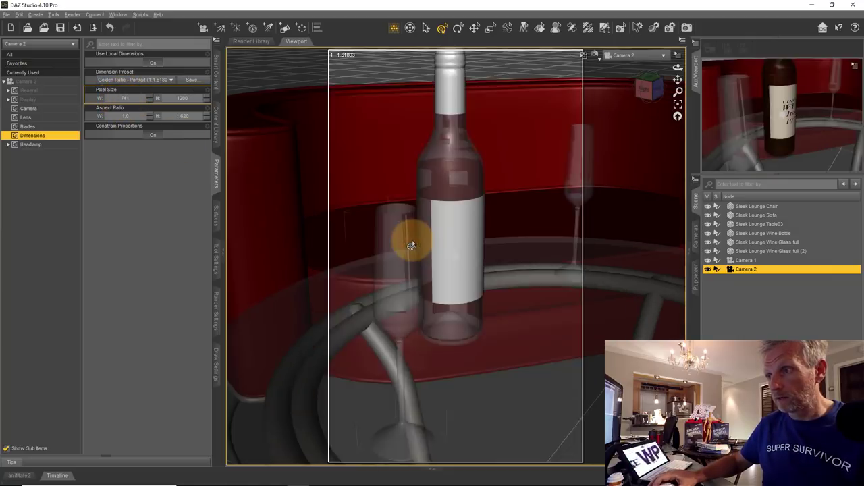
scroll(411, 245, down, 4)
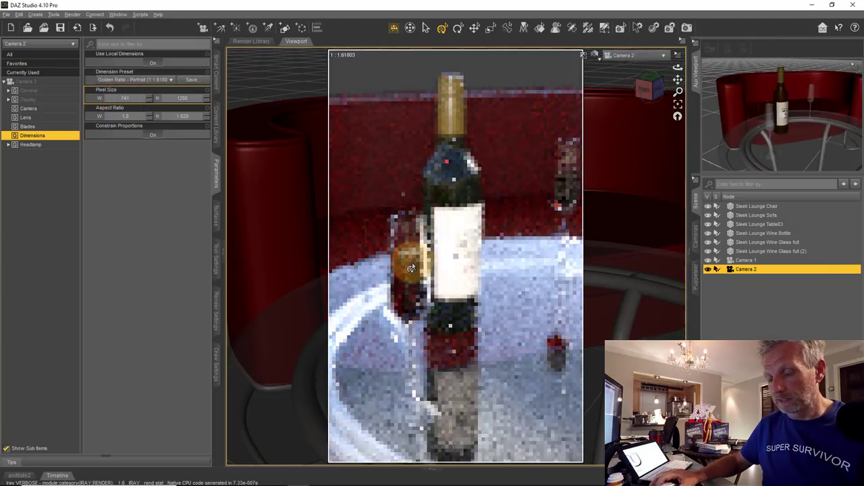
click(437, 273)
alt+drag(436, 272, 429, 240)
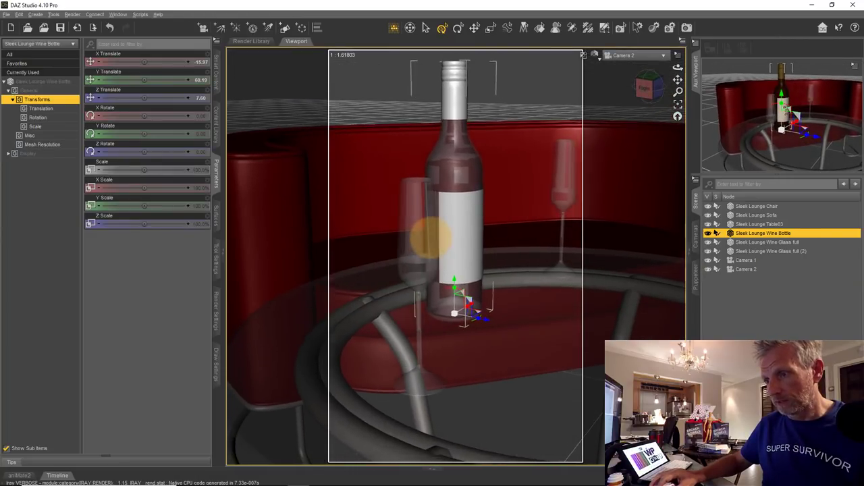
scroll(431, 241, up, 2)
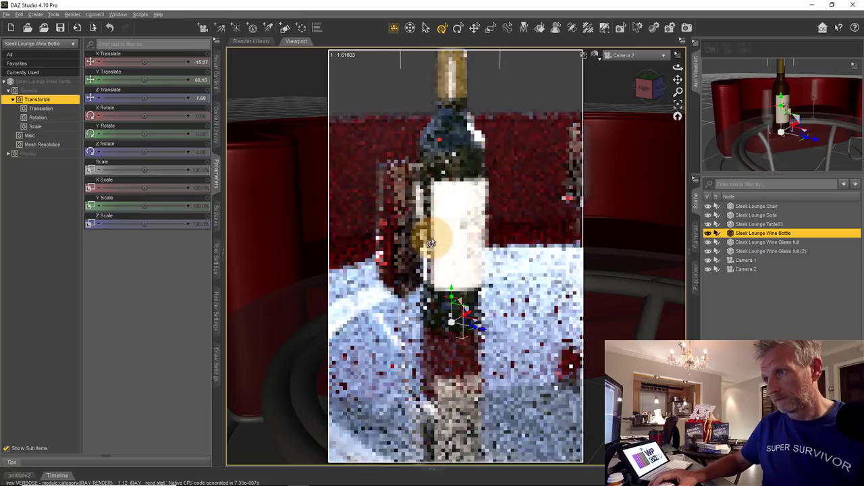
alt+drag(431, 243, 429, 231)
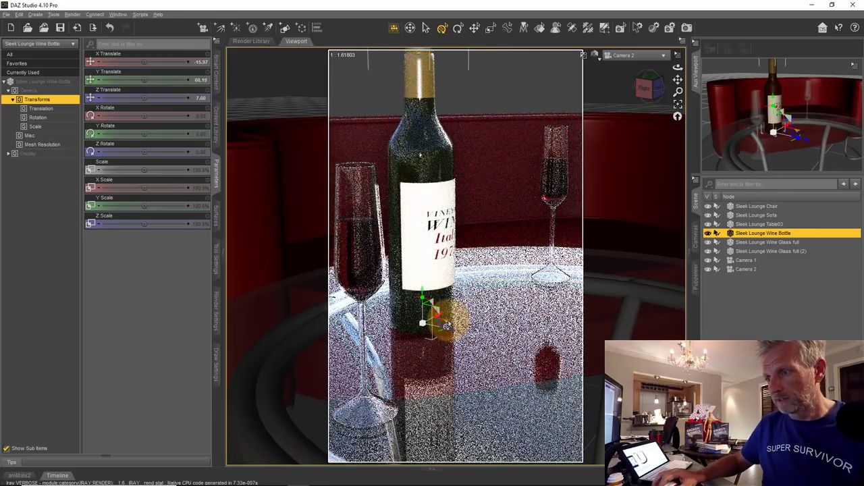
mouse_move(447, 326)
alt+mouse_down()
mouse_move(465, 318)
mouse_move(469, 295)
mouse_move(425, 223)
mouse_move(479, 299)
alt+mouse_up()
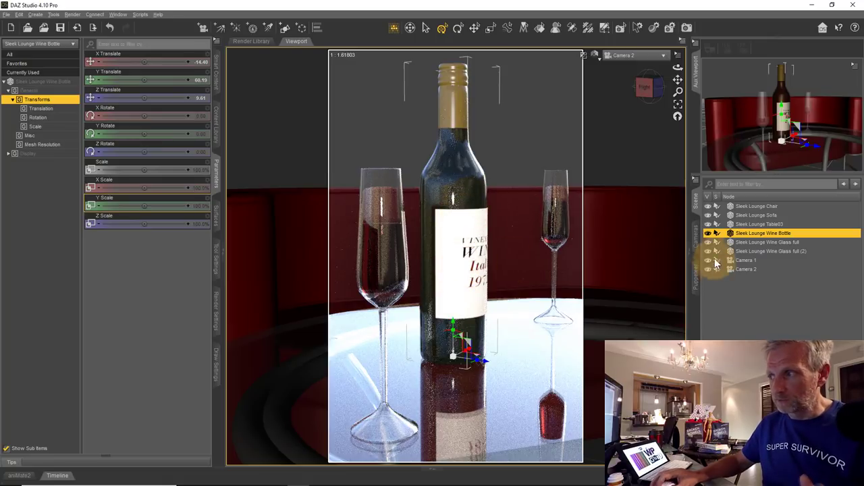
Examine Camera 2's dimension settings in the dedicated camera editor while selecting the rear wine glass and the wine bottle, and check the available cameras.
click(696, 236)
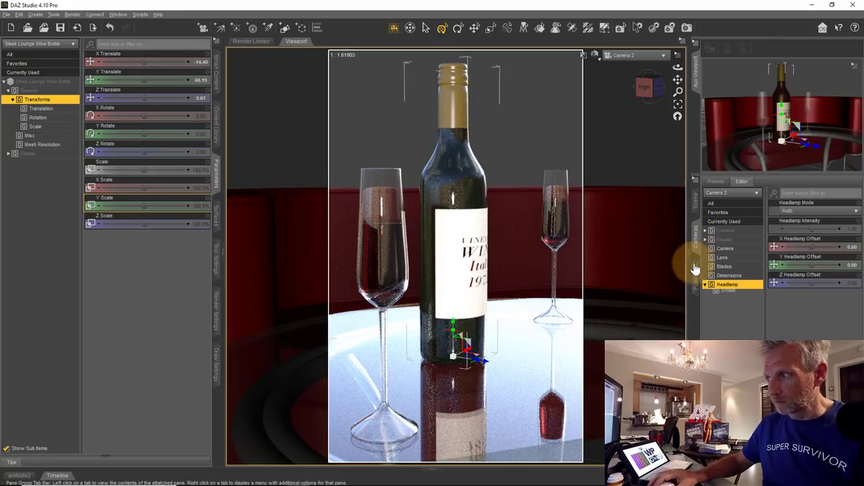
click(736, 277)
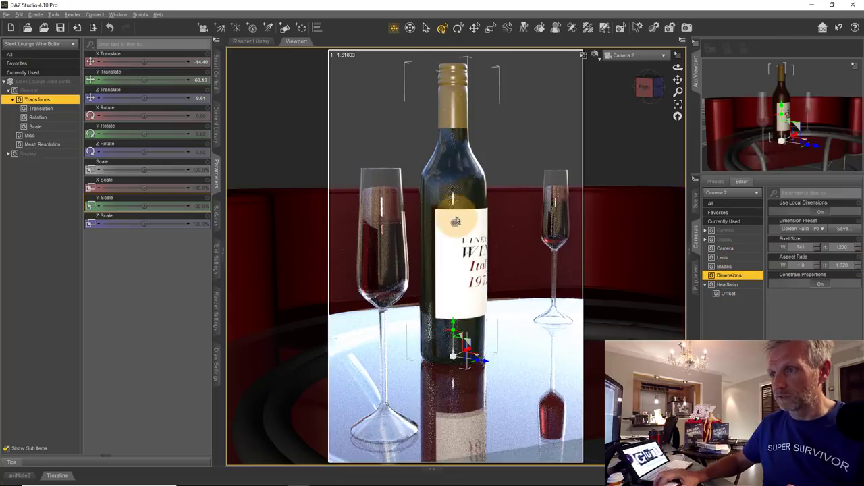
click(549, 203)
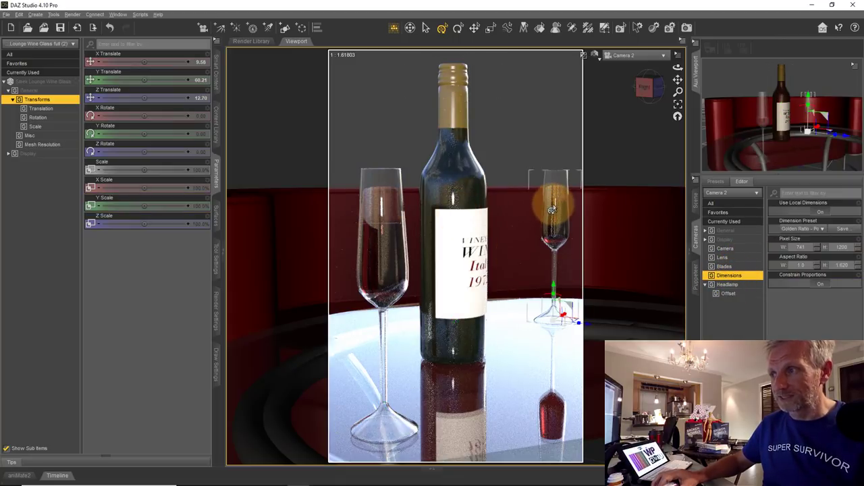
click(474, 209)
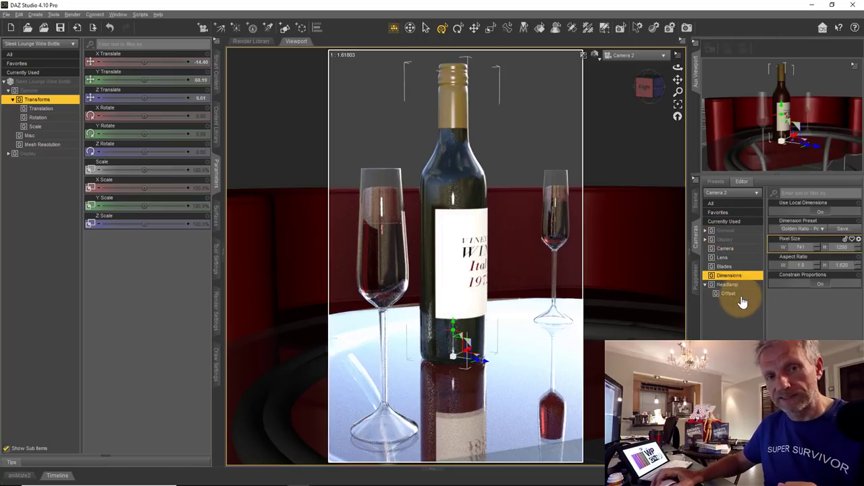
click(755, 196)
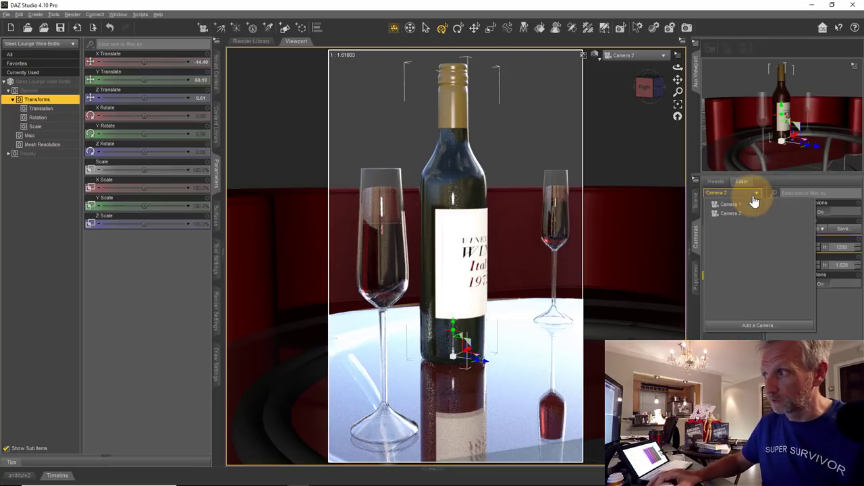
click(815, 326)
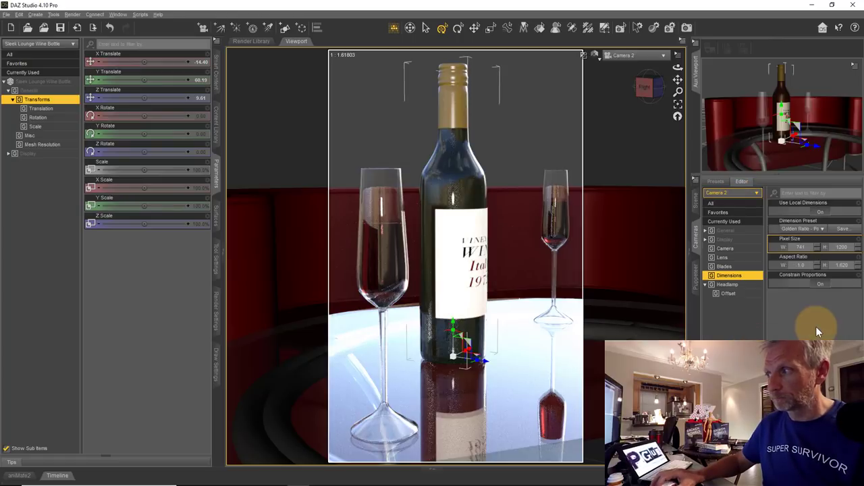
Apply the Photo / 35mm Slide / VistaVision (3:2) preset to Camera 2 and change its aspect ratio to 2:3.
click(820, 229)
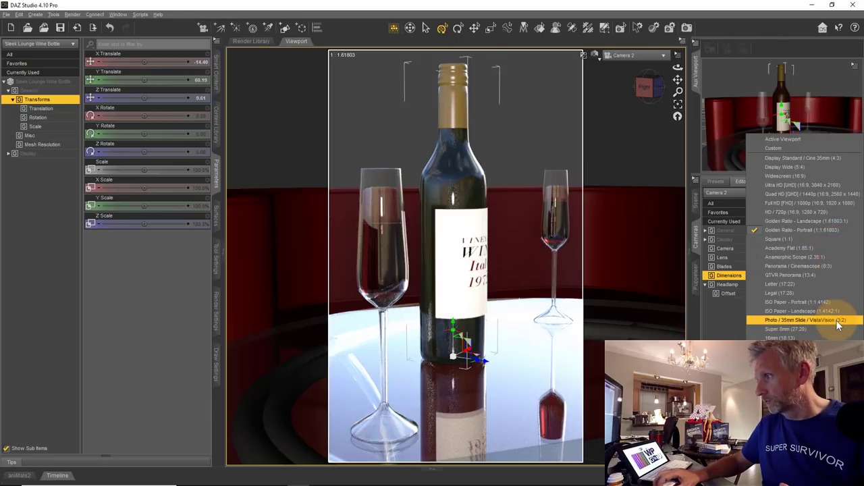
click(804, 320)
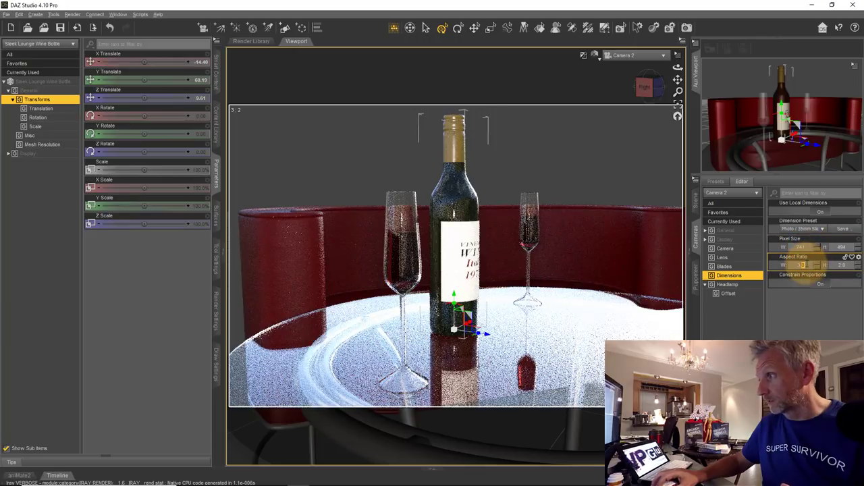
click(802, 266)
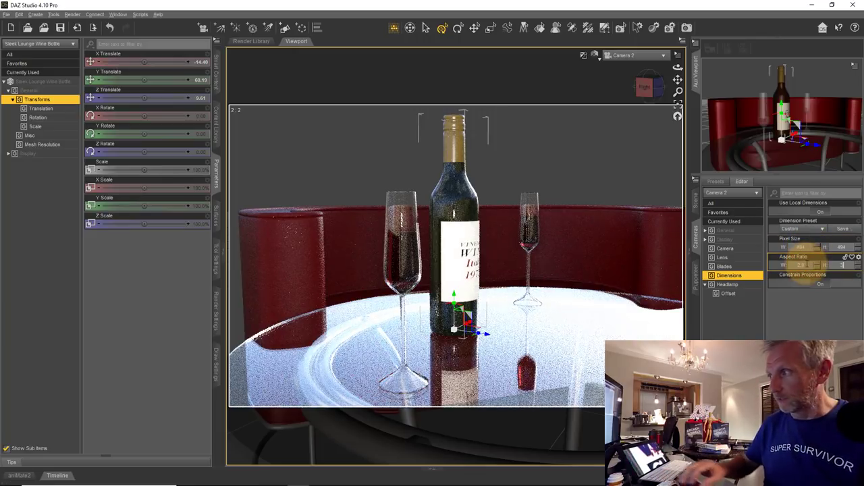
text(3)
key(Return)
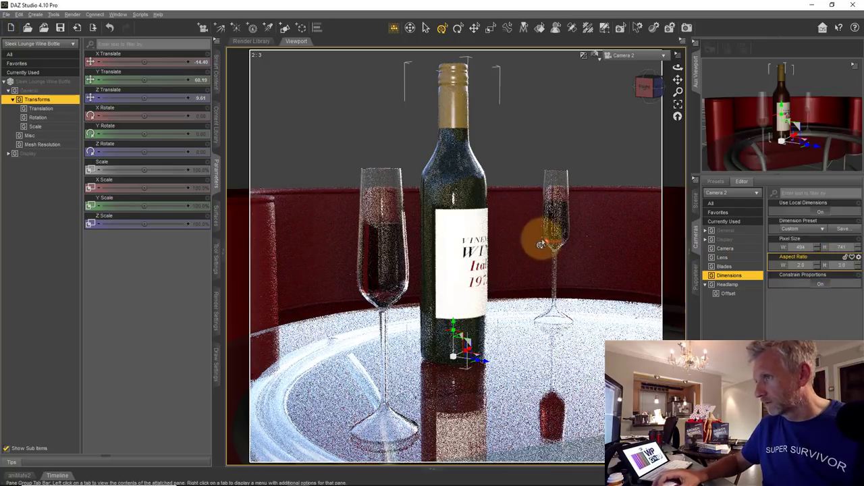
scroll(498, 224, down, 5)
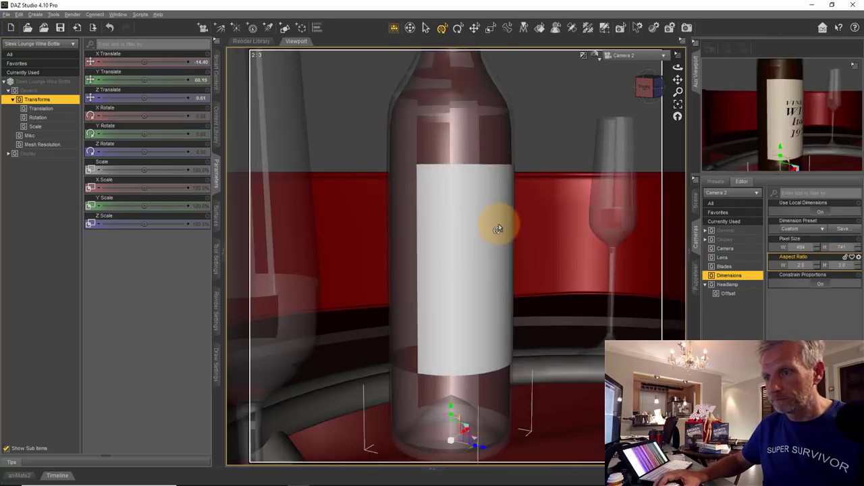
scroll(498, 224, up, 5)
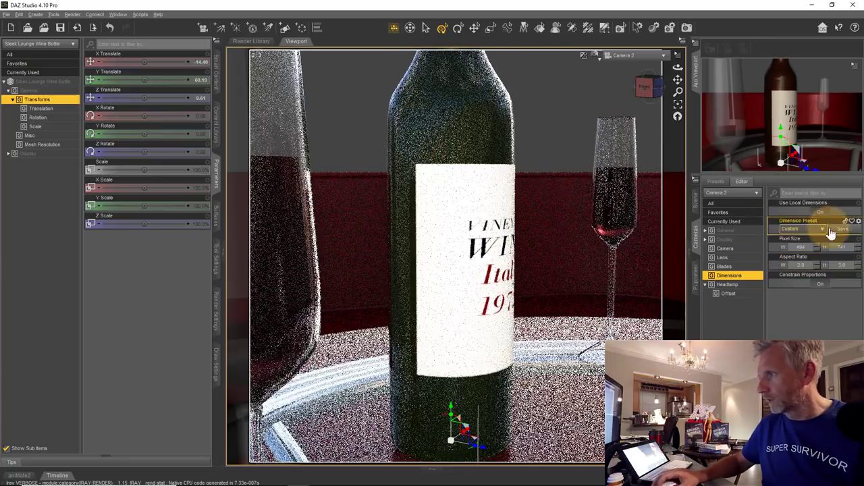
scroll(547, 225, down, 4)
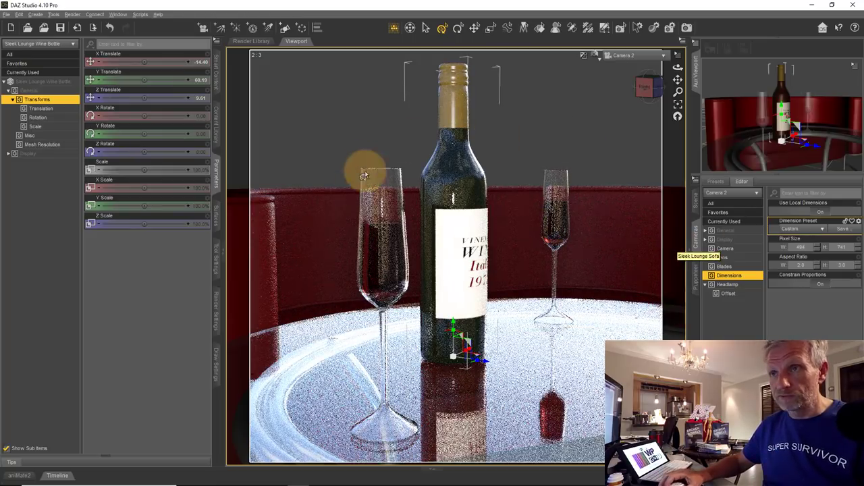
Look through Camera 1 and compare the dimension settings of Camera 1 and Camera 2 in the camera editor.
click(658, 58)
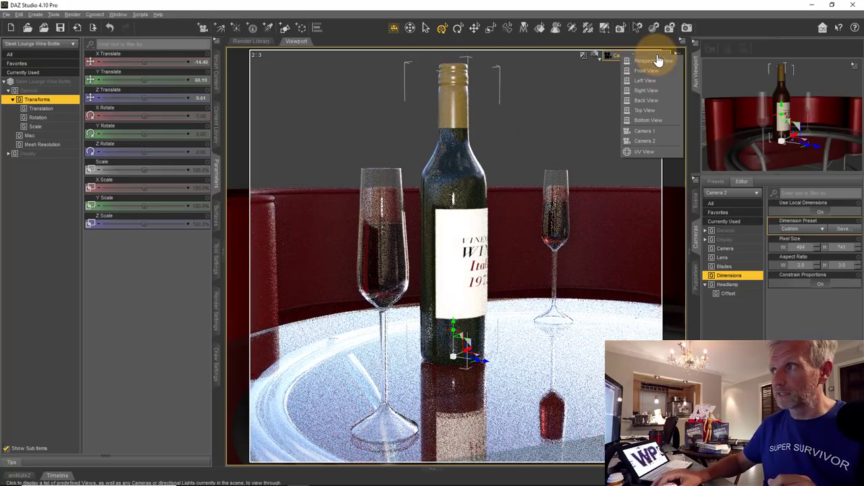
click(655, 131)
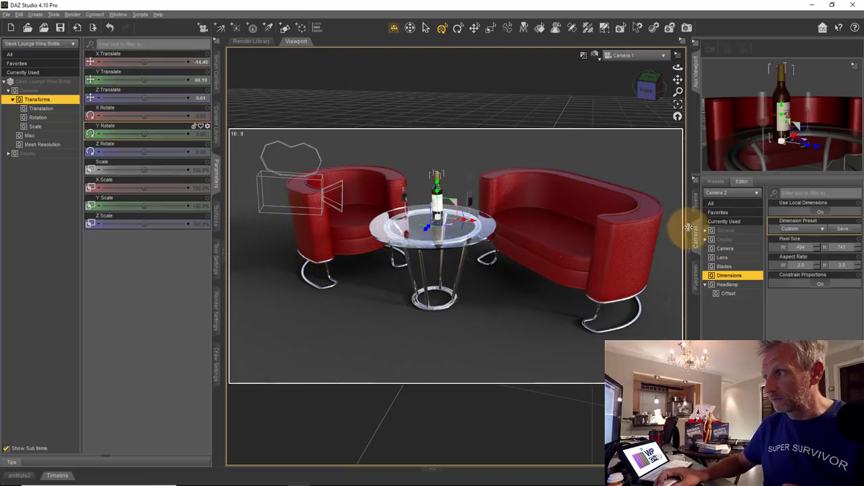
click(749, 194)
click(747, 203)
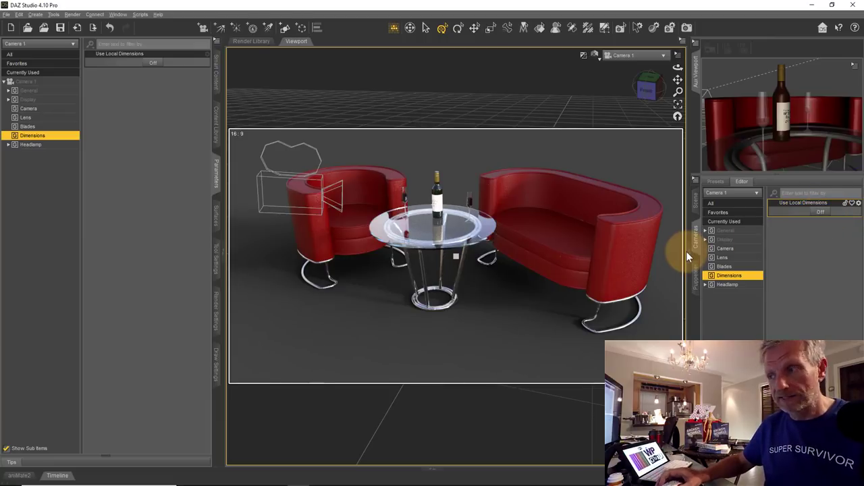
click(748, 194)
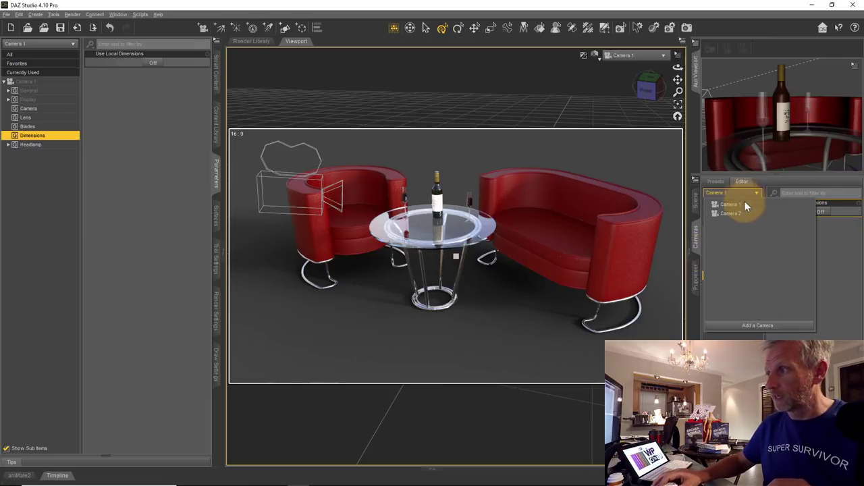
click(741, 212)
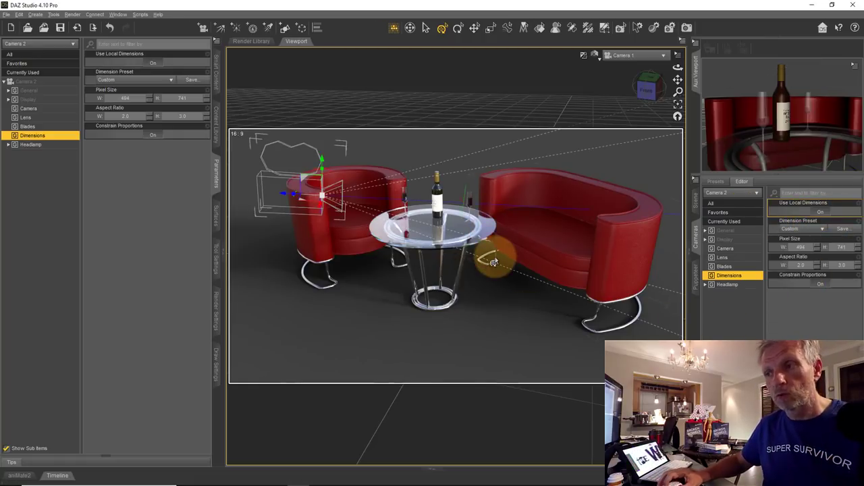
Switch the viewport to Camera 2 to check its framing, and return to the Camera 1 view.
click(652, 55)
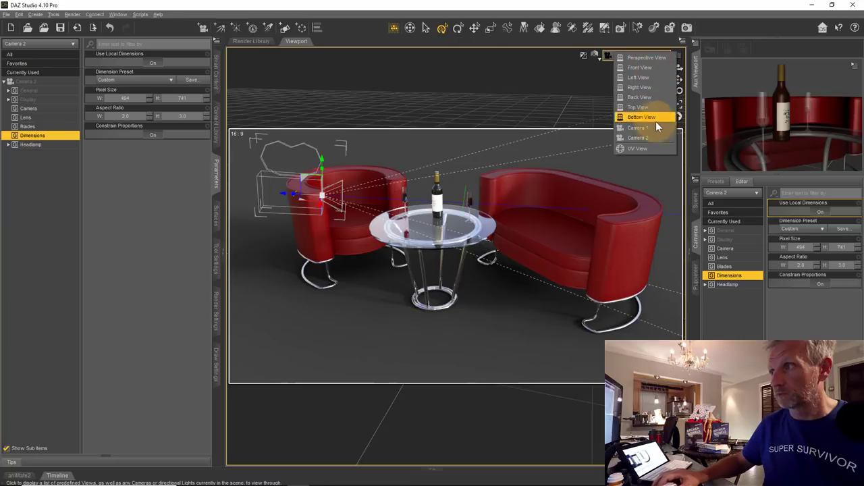
click(653, 137)
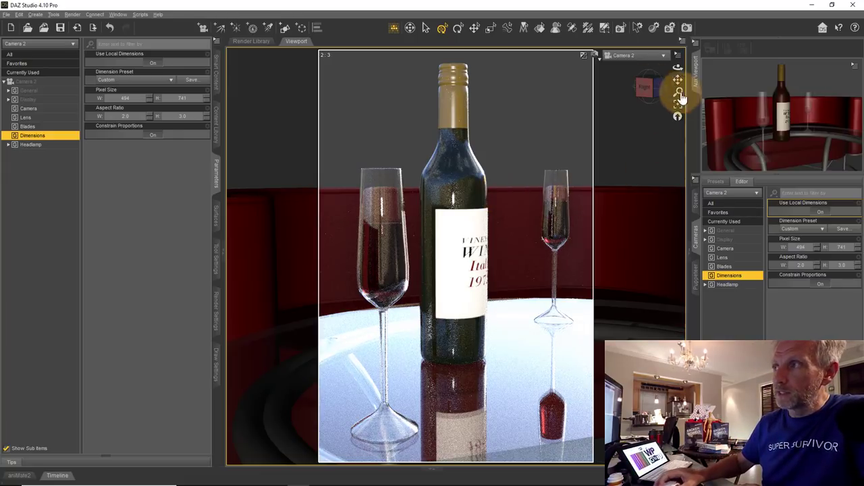
click(664, 58)
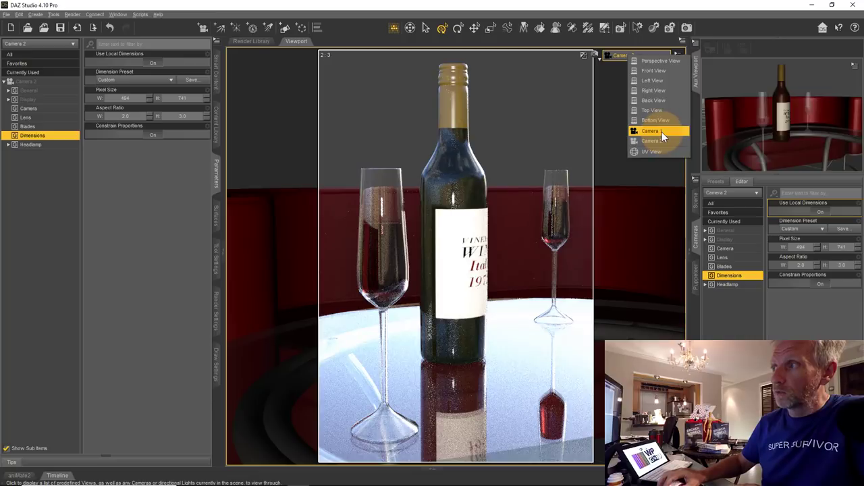
click(661, 131)
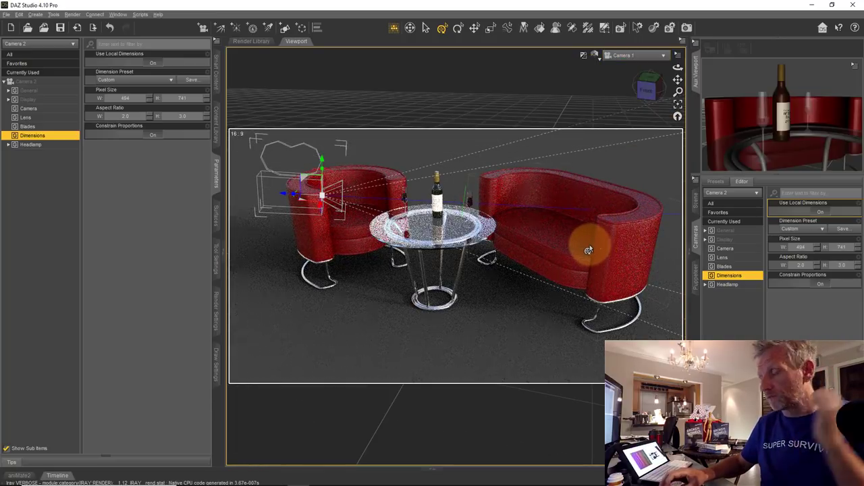
Set the viewport's draw style to Texture Shaded and reframe Camera 1 at a lower angle.
click(596, 57)
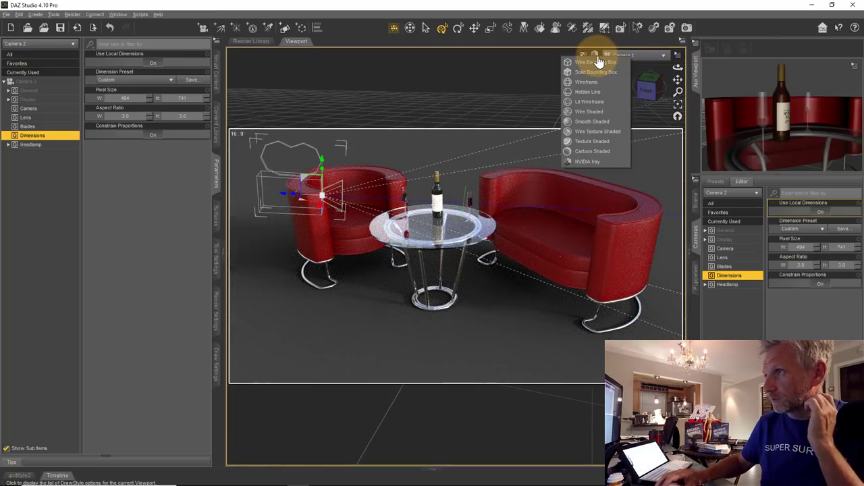
click(604, 141)
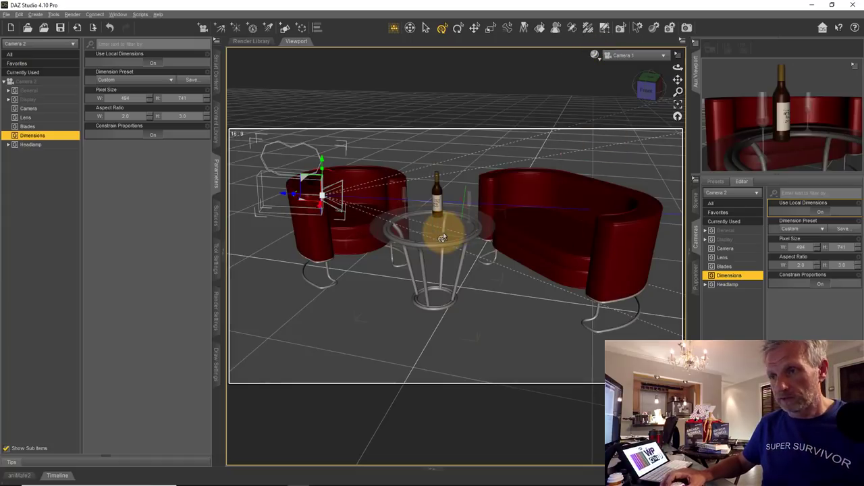
mouse_move(451, 254)
mouse_down()
mouse_move(434, 233)
mouse_move(430, 243)
mouse_move(452, 253)
mouse_up()
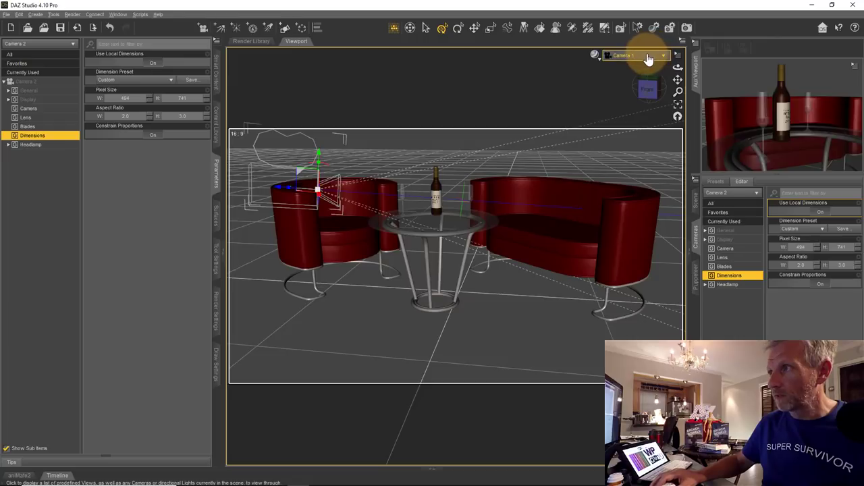
Select Camera 1 in the scene and display its Camera parameter group.
click(698, 210)
click(746, 262)
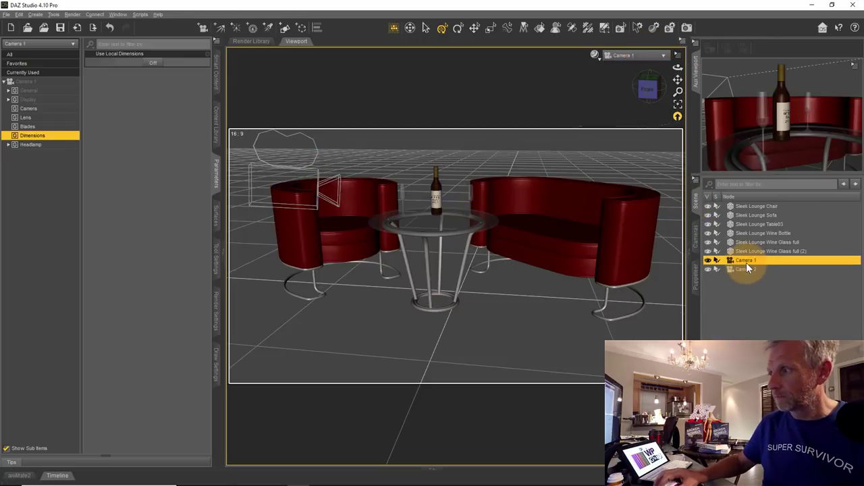
click(695, 233)
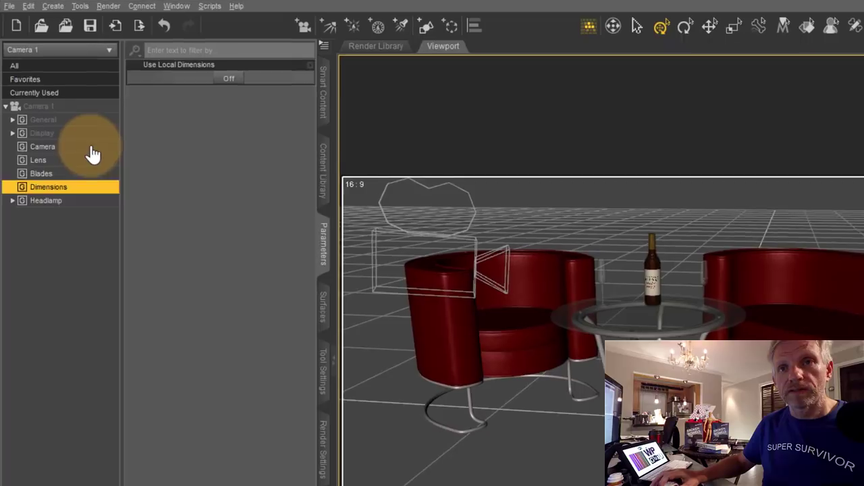
click(49, 111)
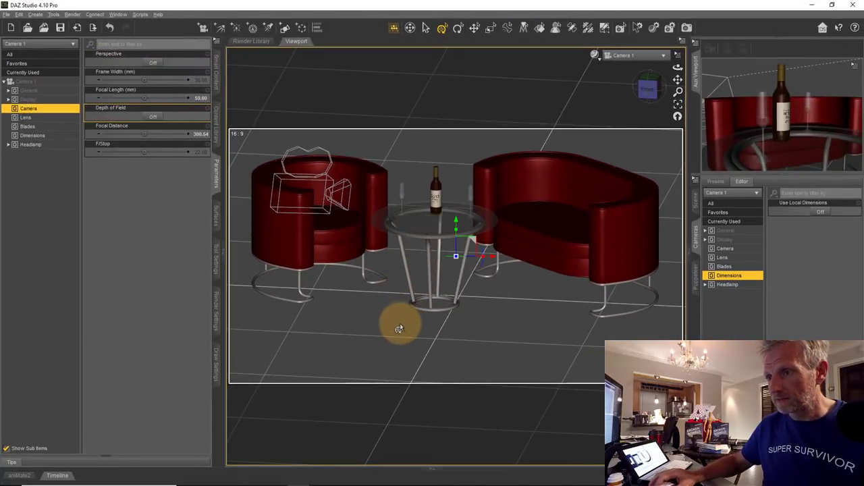
Hide the aspect frame in the Camera 1 viewport and pull the camera back from the furniture.
click(677, 57)
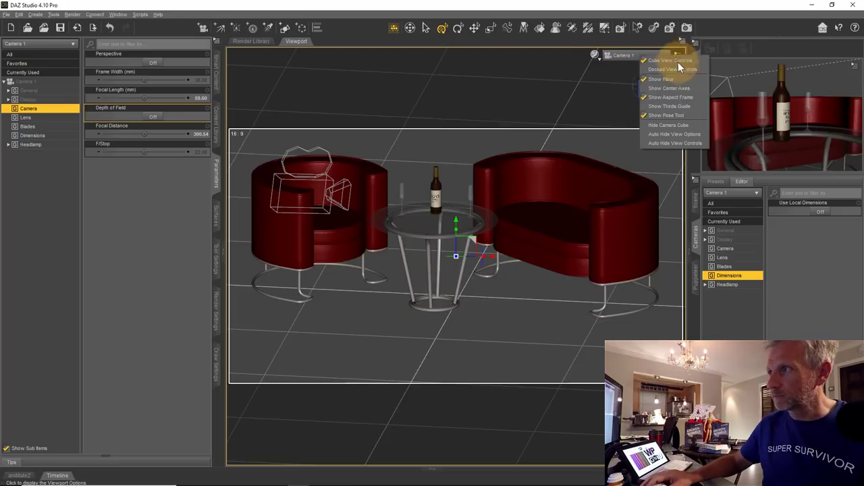
click(684, 98)
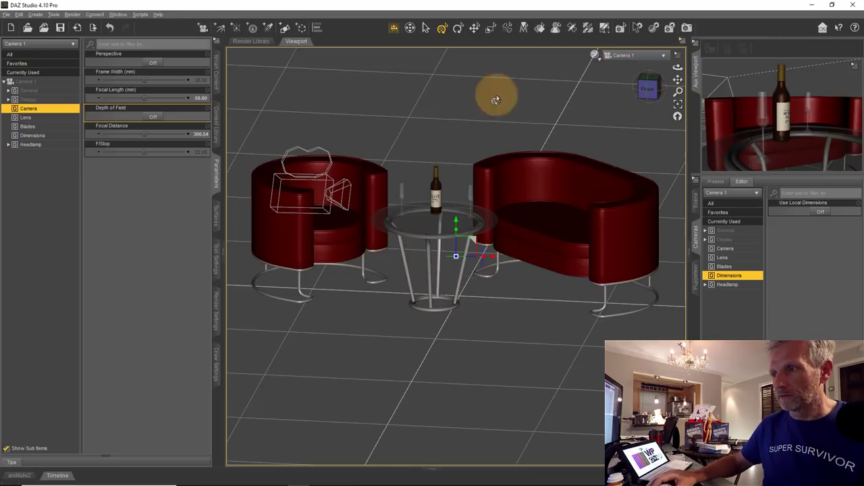
scroll(467, 302, down, 3)
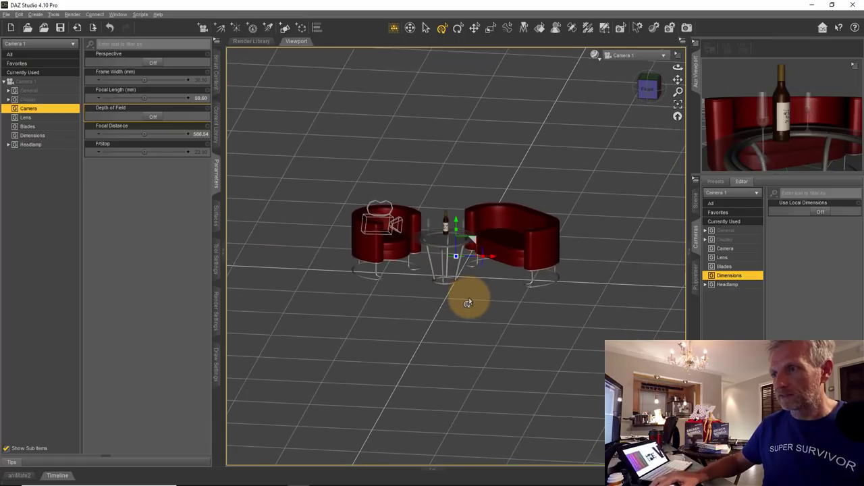
scroll(469, 299, up, 4)
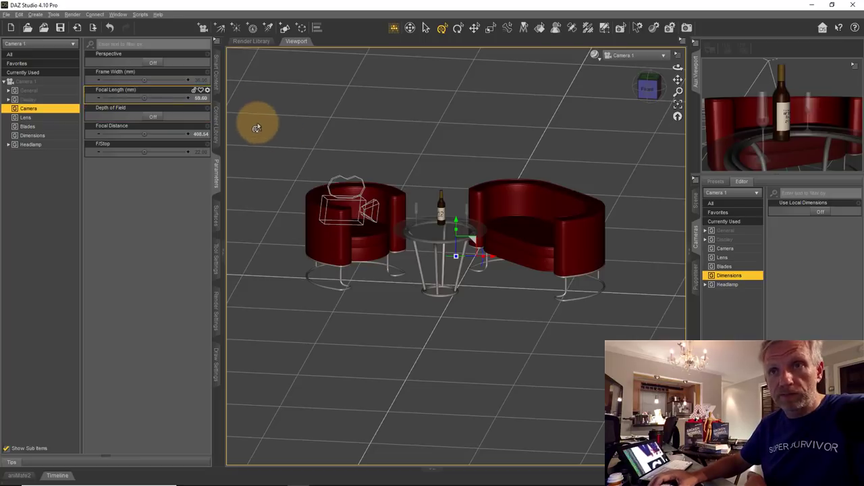
Compare Camera 1's view with Perspective on and off, and leave Perspective turned on.
click(155, 66)
click(156, 66)
click(155, 66)
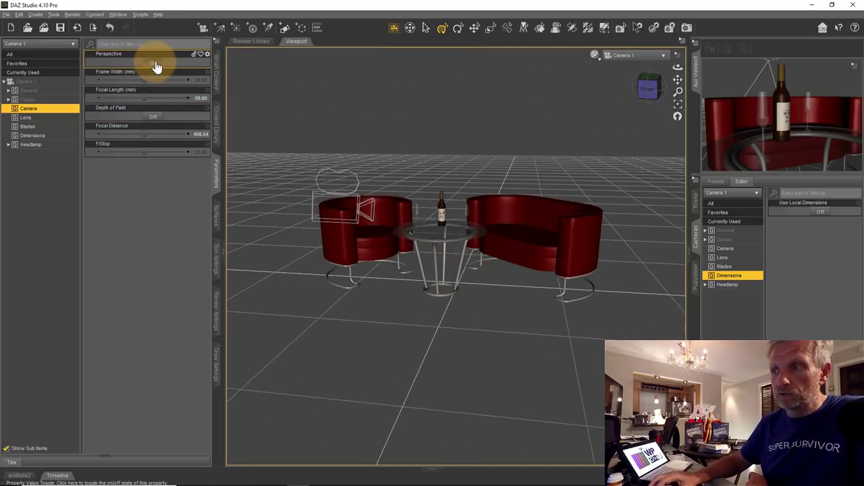
click(156, 67)
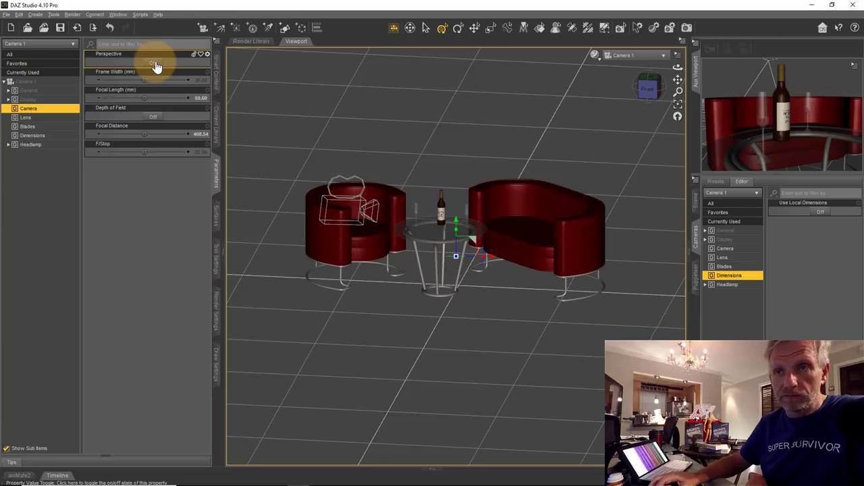
click(156, 66)
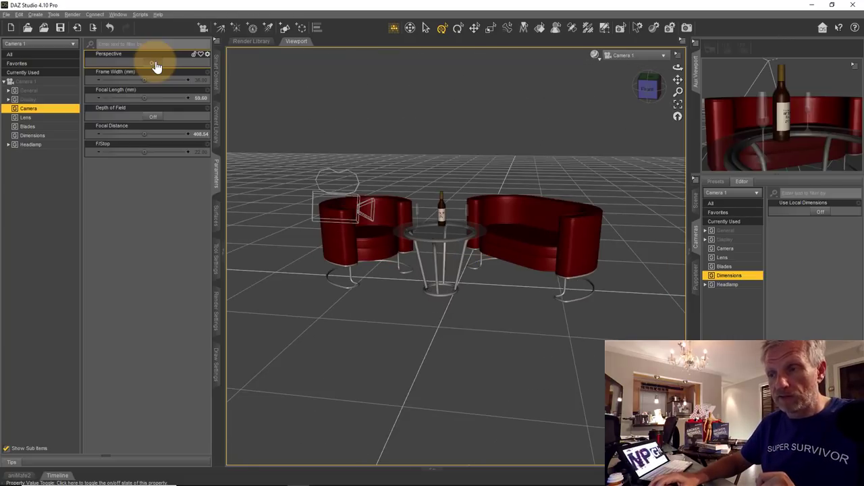
click(155, 67)
click(155, 66)
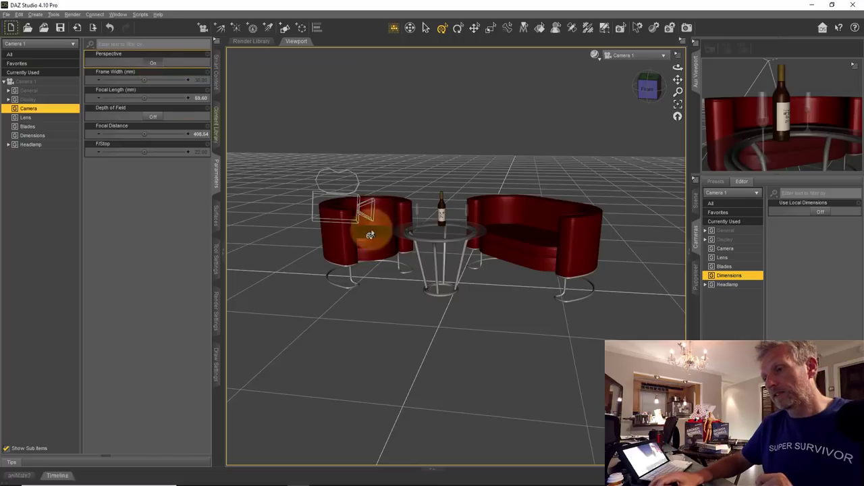
Orbit Camera 1 to several other angles and compare the furniture with Perspective off and on.
drag(331, 271, 356, 301)
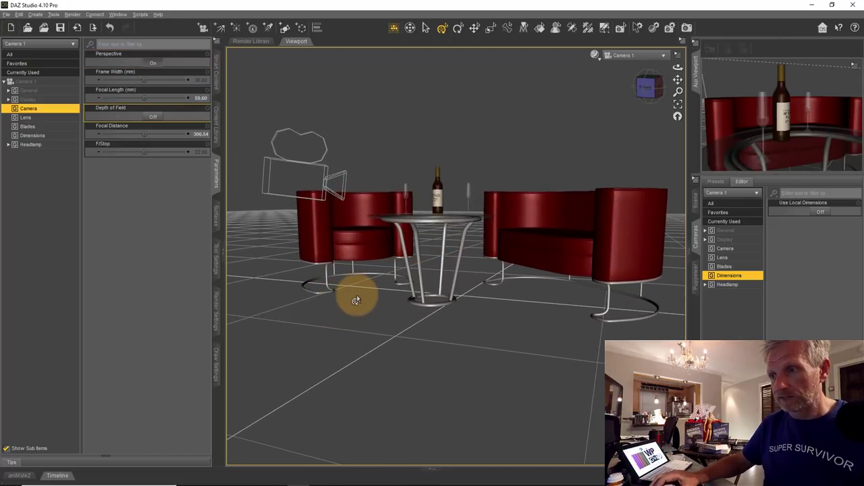
click(153, 64)
click(153, 64)
click(153, 64)
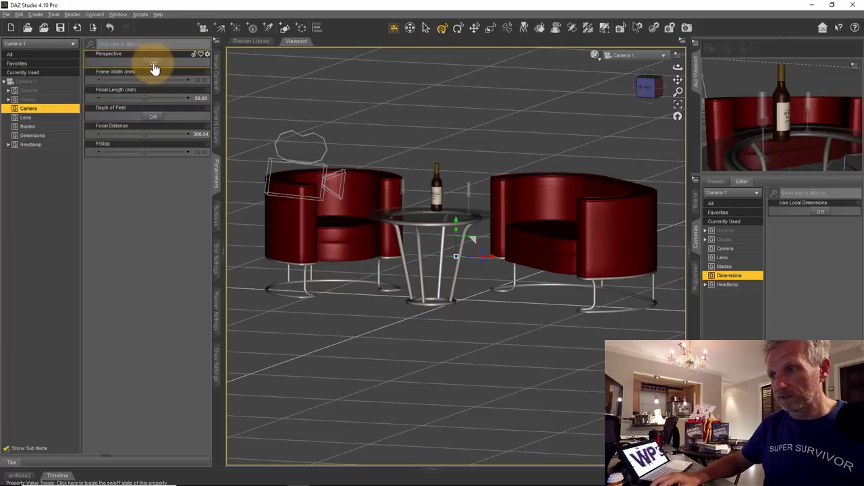
click(154, 65)
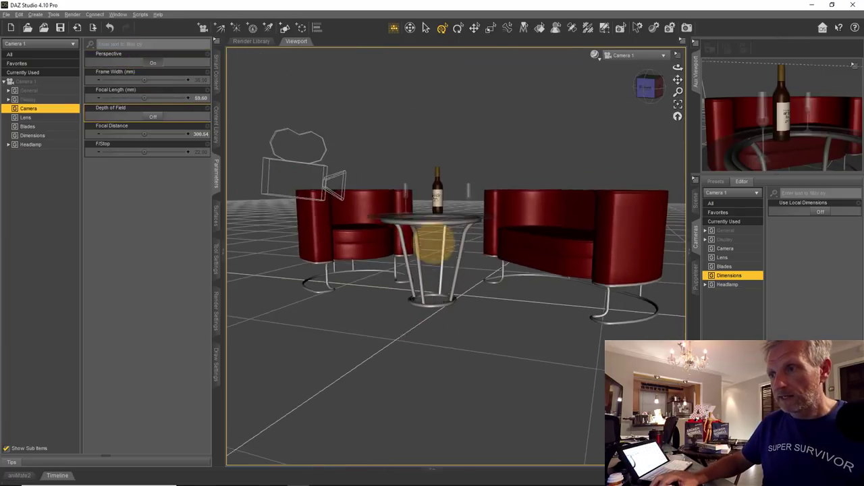
drag(434, 236, 416, 230)
click(160, 64)
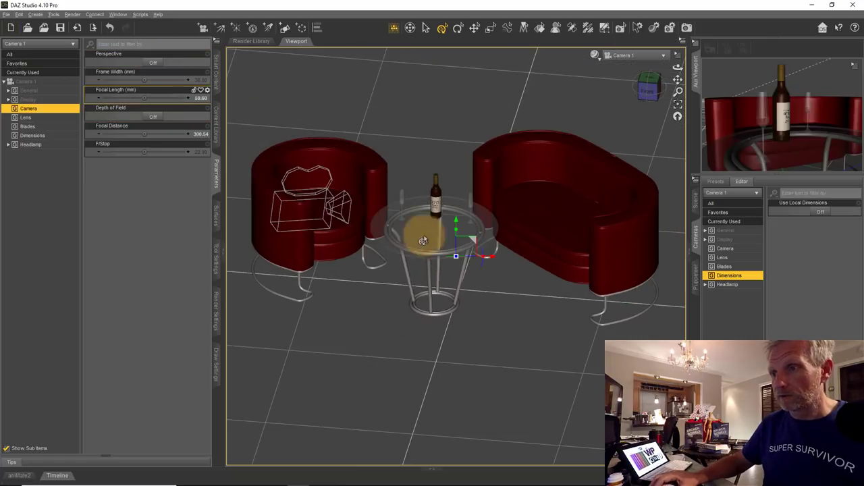
click(157, 64)
drag(356, 224, 428, 236)
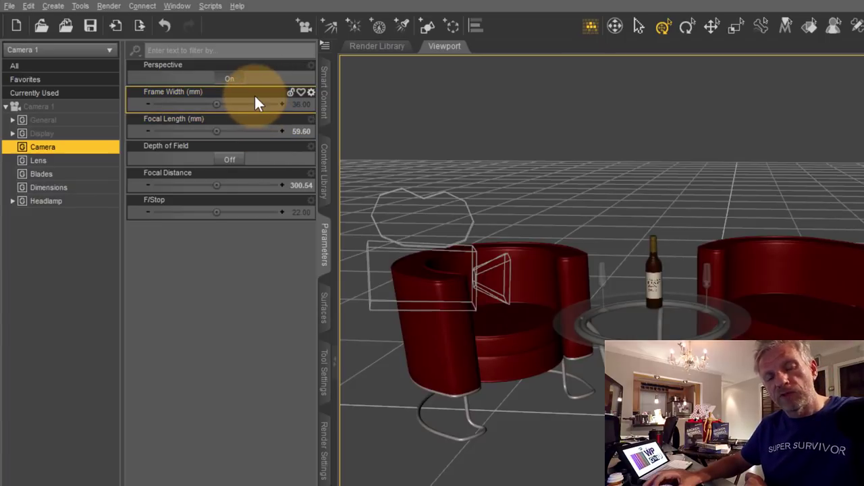
Reset Camera 1's focal length to its default value.
mouse_move(256, 102)
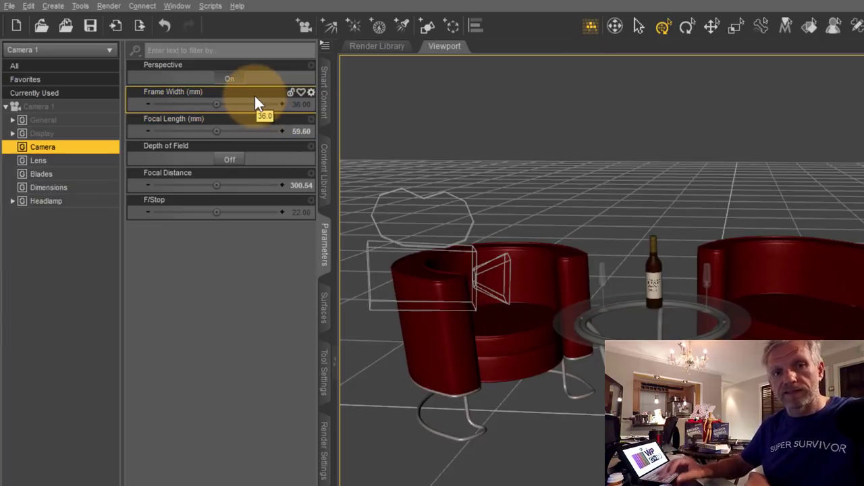
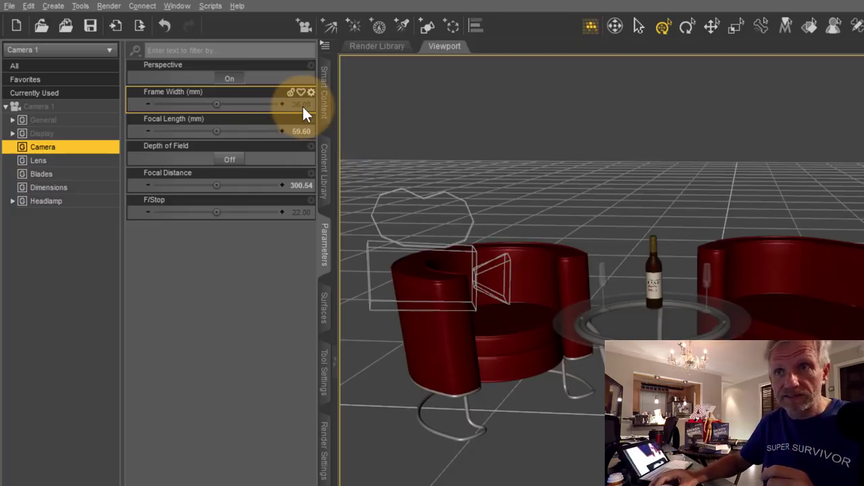
mouse_move(303, 107)
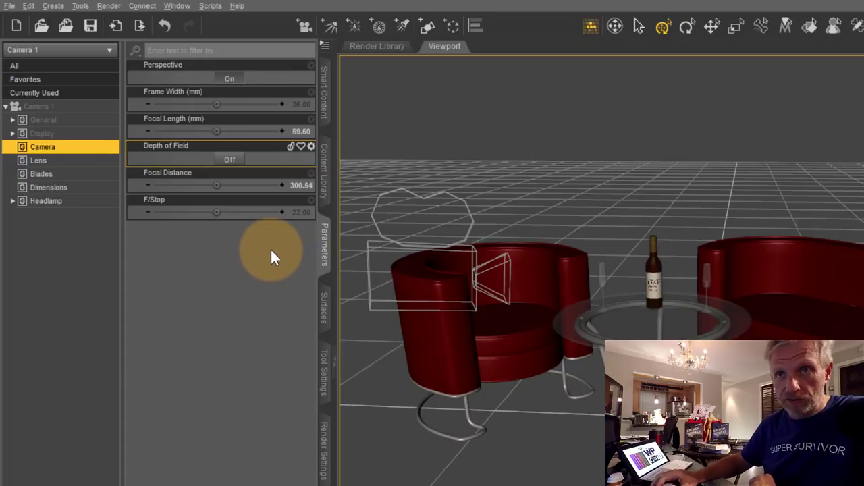
click(297, 131)
click(310, 120)
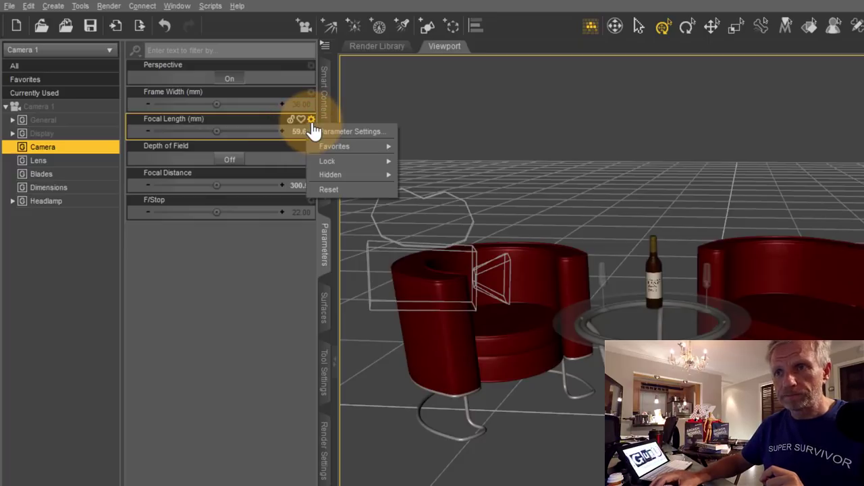
click(346, 186)
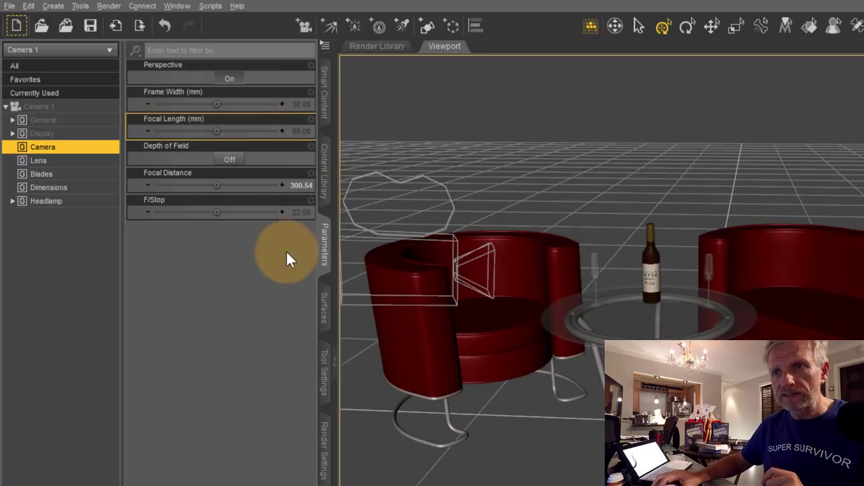
Try a 50 mm focal length on Camera 1 and reset it to the default.
click(299, 130)
text(50)
key(Return)
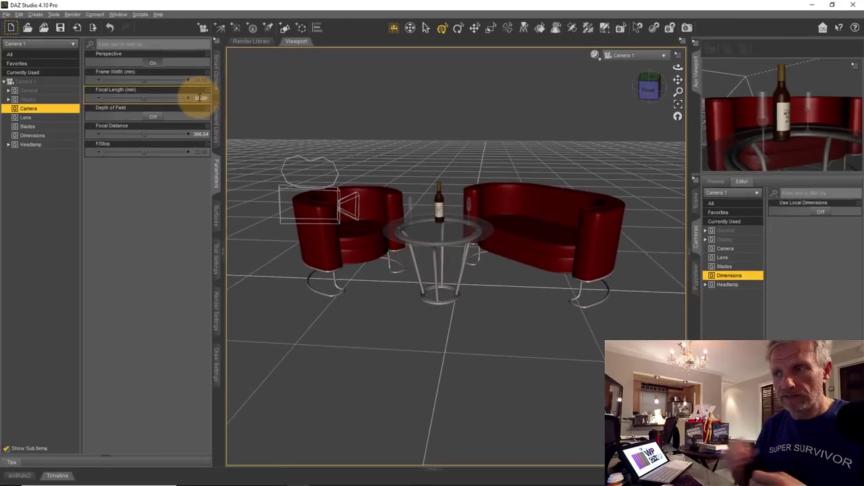
click(207, 91)
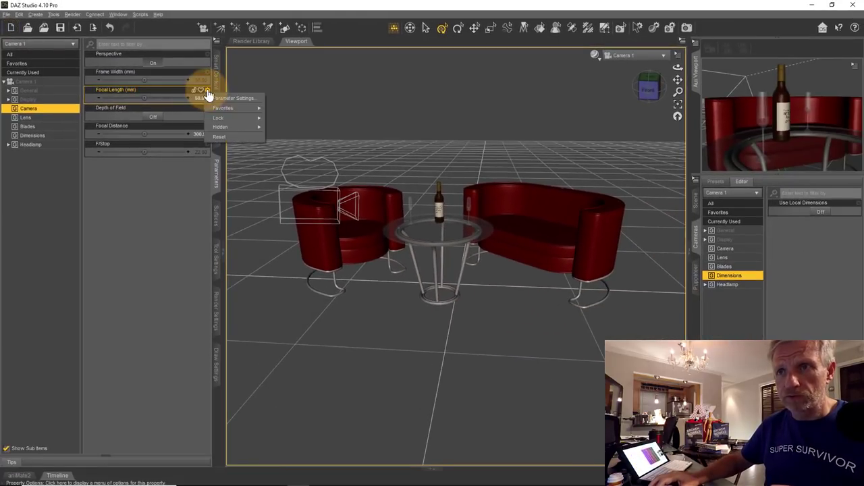
click(223, 135)
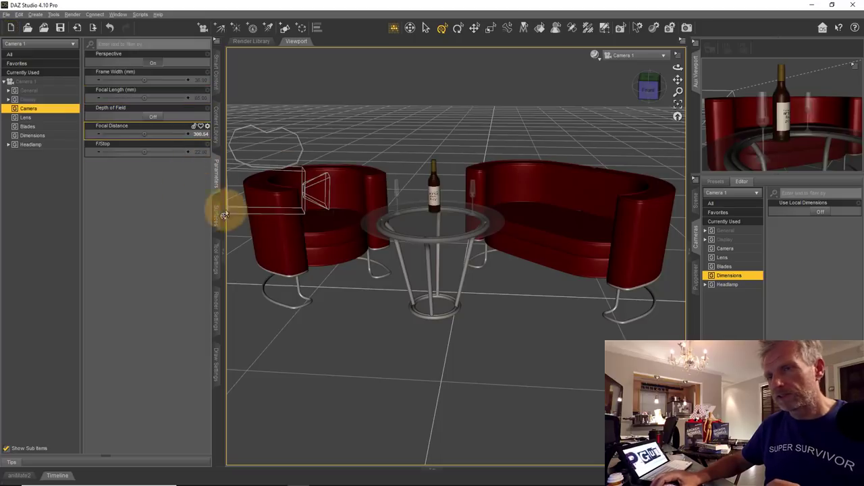
Set Camera 1's focal length to 50 mm and lower it to about 17.6 mm for a wide-angle view.
mouse_move(193, 100)
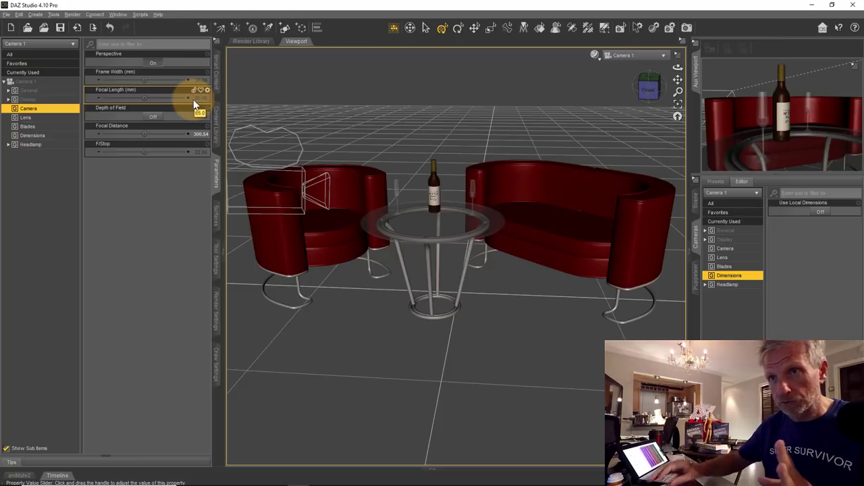
click(201, 97)
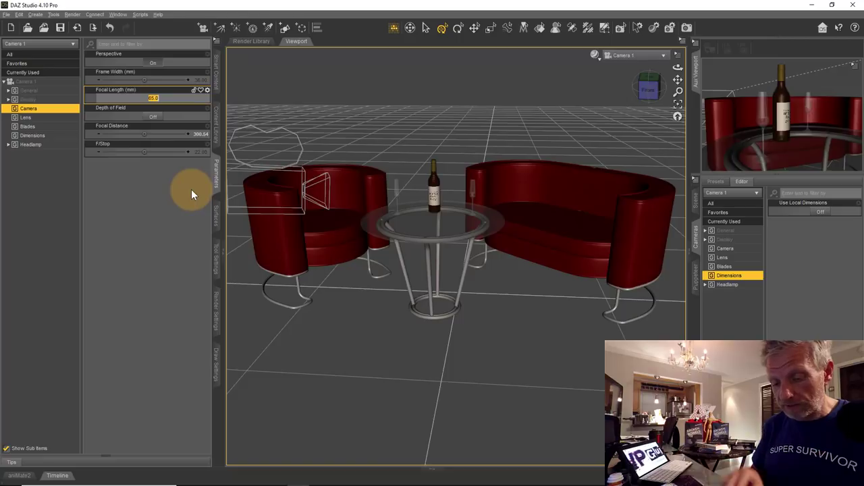
text(50)
key(Return)
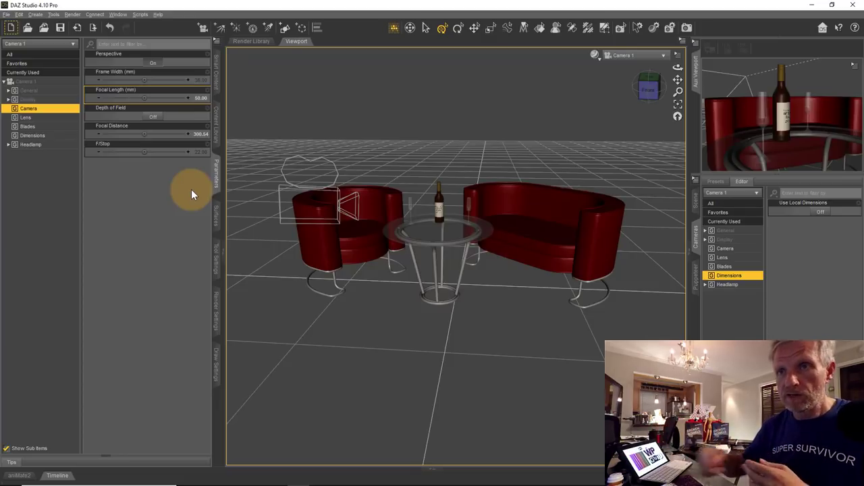
drag(143, 100, 429, 236)
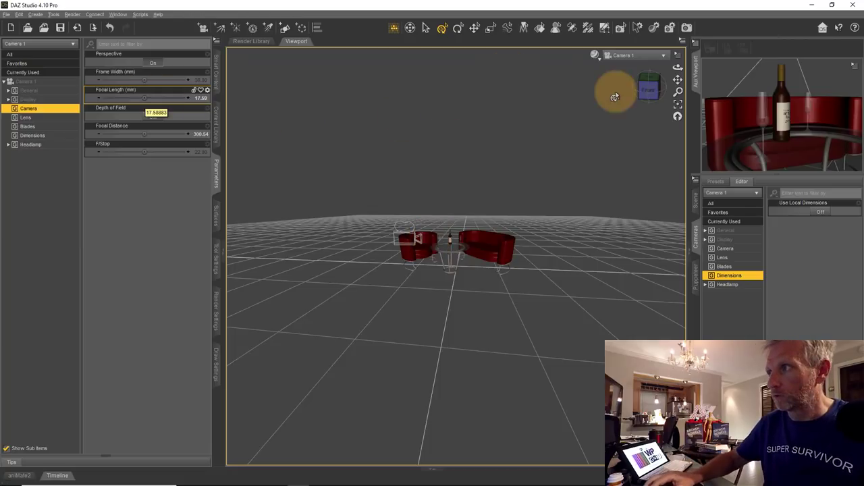
Show Camera 1 in the auxiliary viewport and the Perspective View in the main viewport, orbited to see Camera 1 from outside.
click(830, 70)
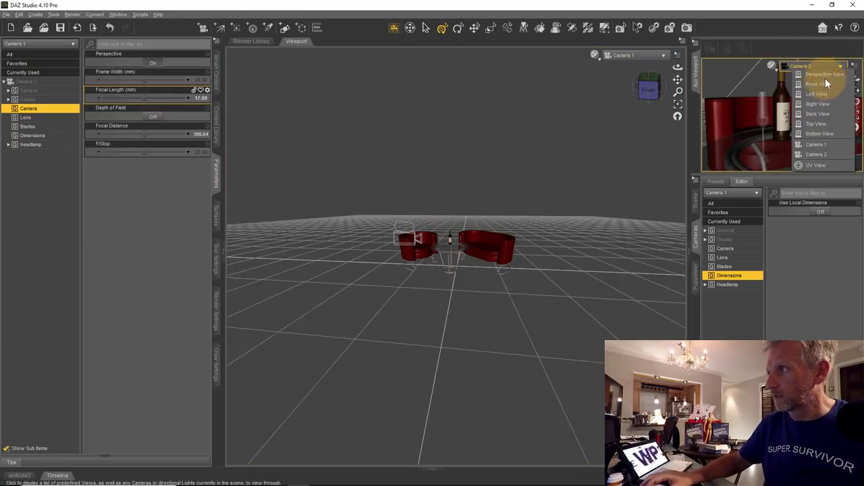
click(826, 145)
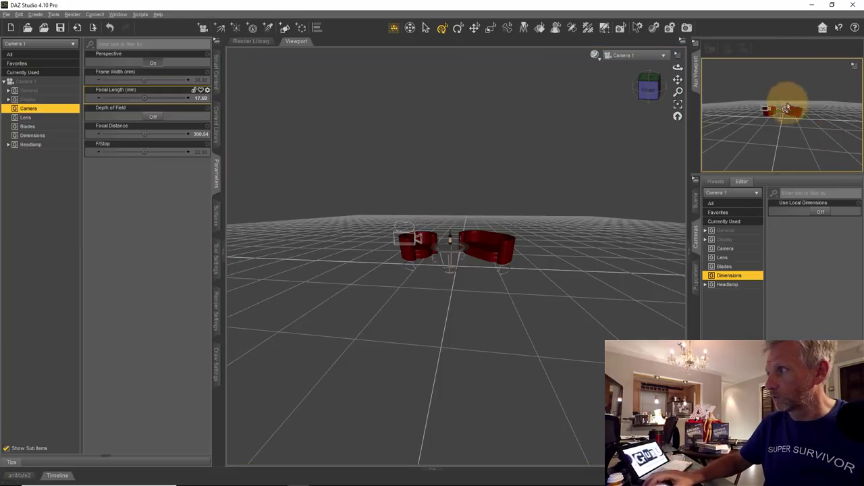
click(656, 55)
click(650, 61)
drag(556, 139, 548, 289)
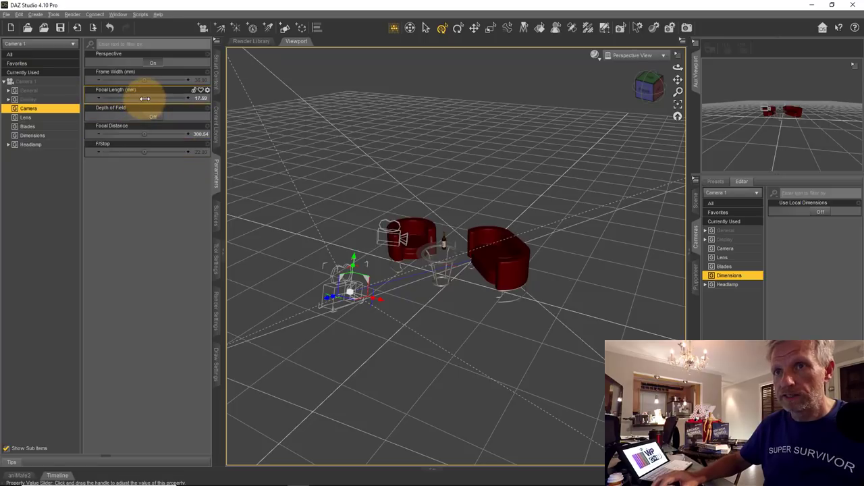
Vary Camera 1's focal length around 45 mm while comparing its view cone, and set it to 50 mm.
mouse_move(144, 98)
mouse_down()
mouse_move(432, 237)
mouse_move(144, 99)
mouse_up()
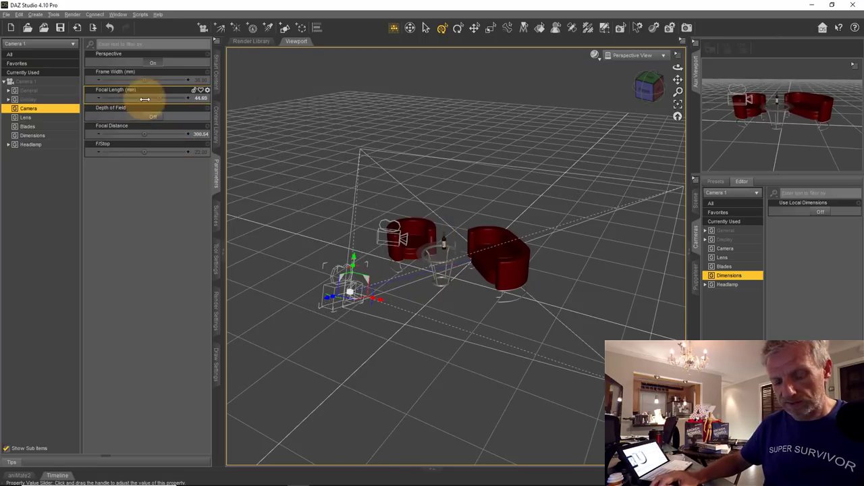
drag(249, 192, 432, 238)
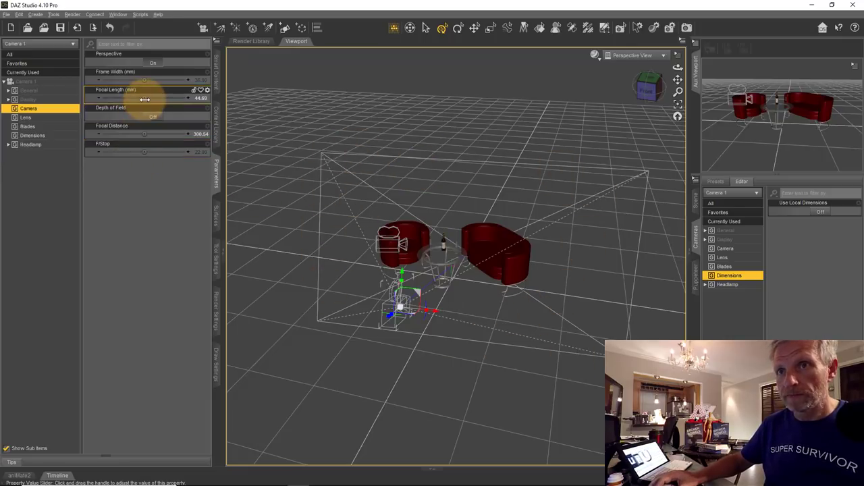
drag(145, 100, 432, 241)
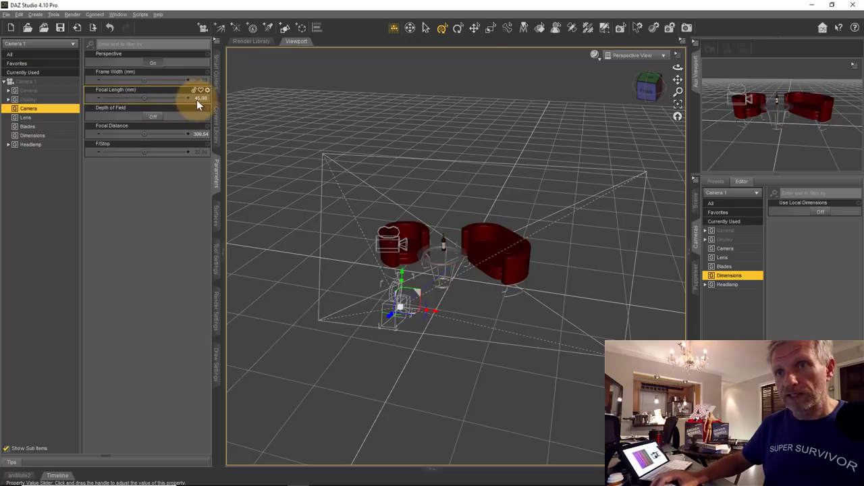
text(60)
key(Return)
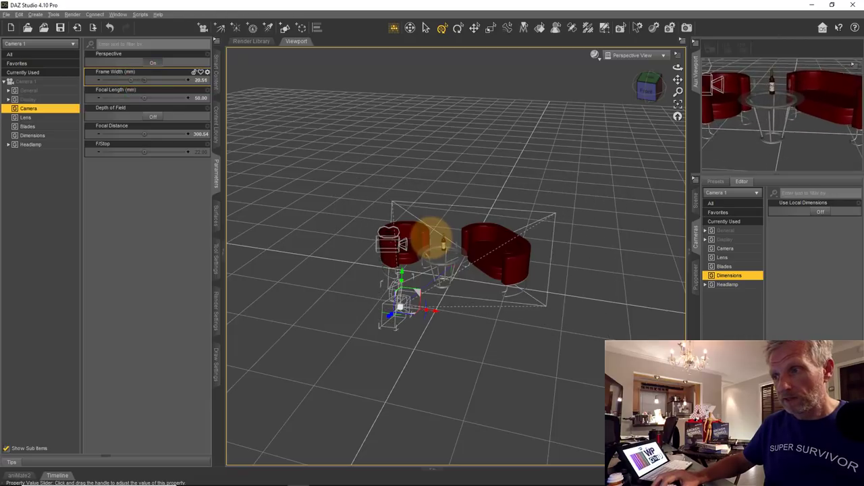
Try narrower frame widths of about 20 to 31 mm on Camera 1 and reset the frame width to its default.
drag(135, 75, 432, 237)
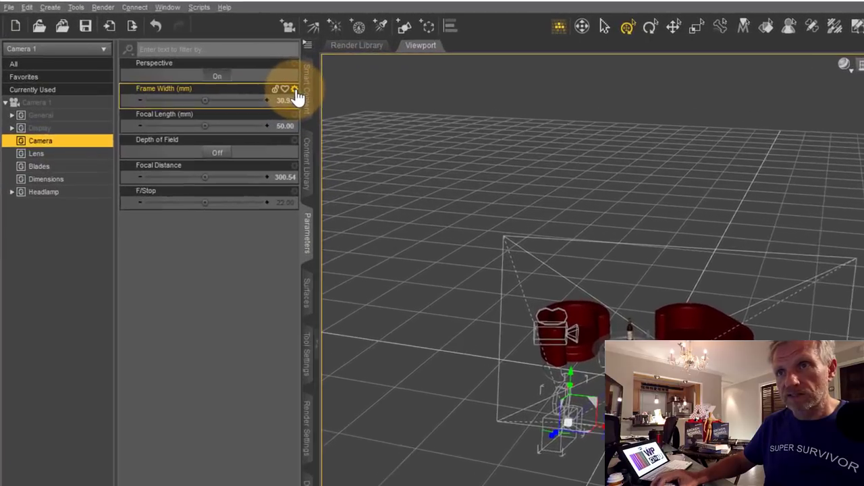
click(207, 71)
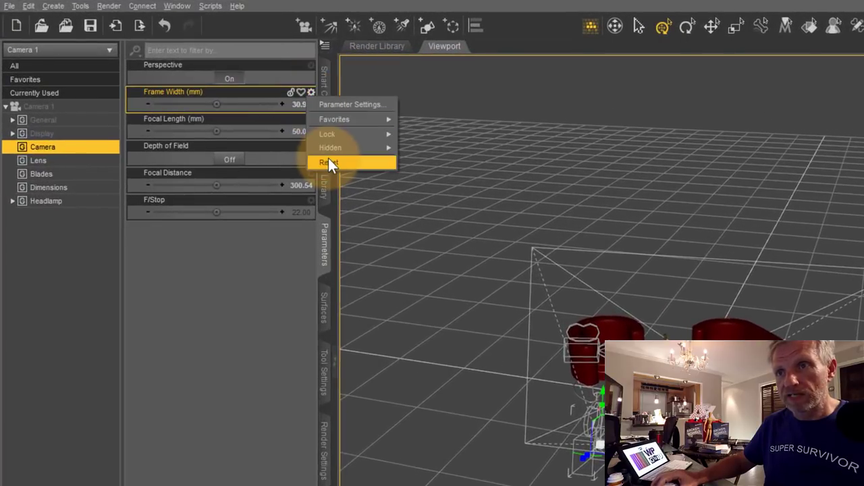
click(221, 121)
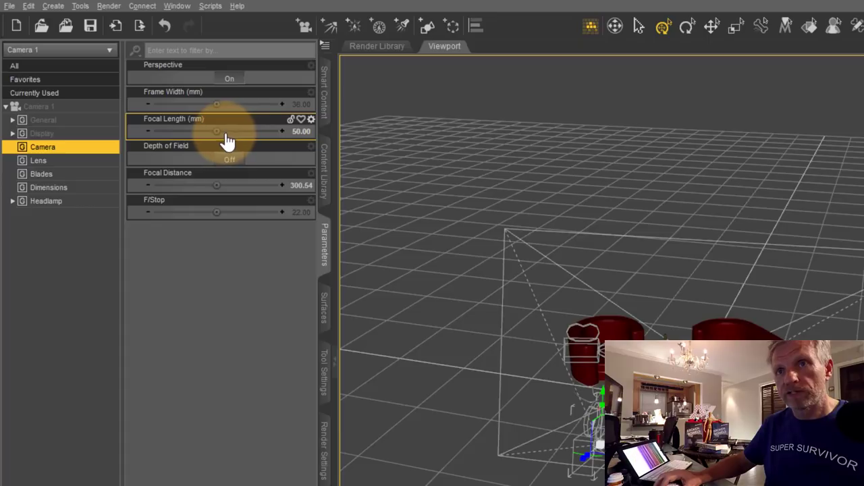
Set Camera 1's focal length to about 52.7 mm and move the camera toward and away from the furniture.
drag(216, 131, 648, 346)
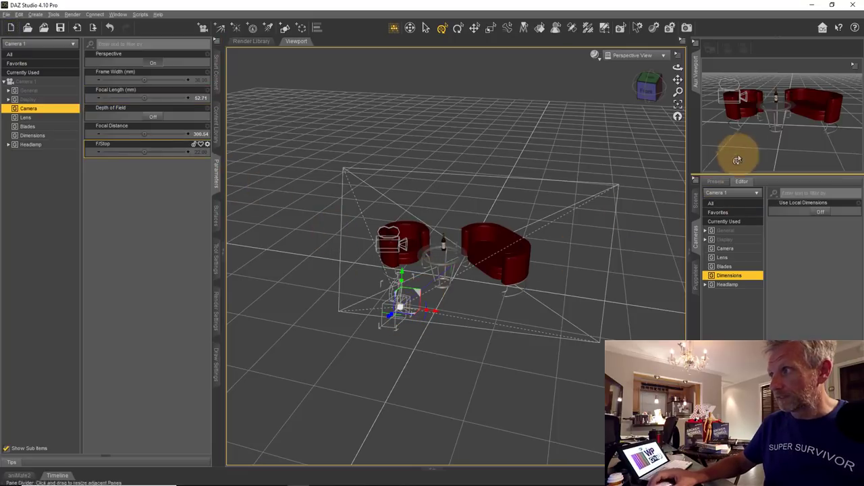
scroll(777, 115, up, 2)
scroll(773, 120, up, 5)
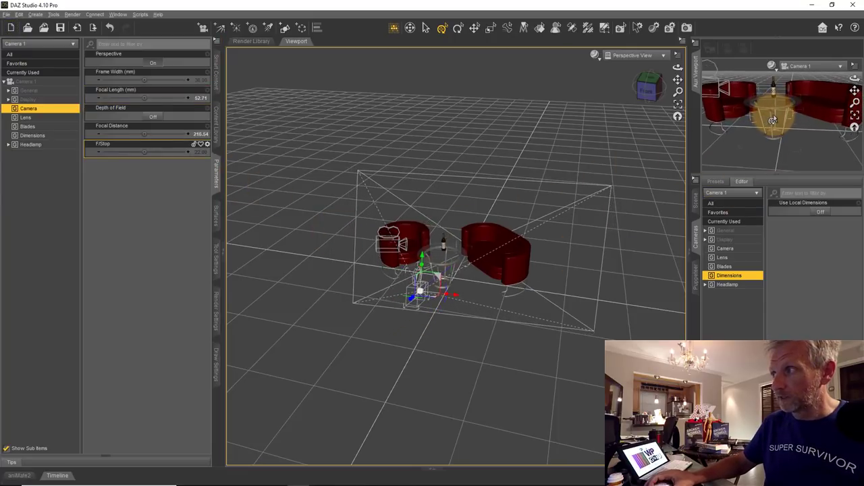
scroll(773, 120, down, 3)
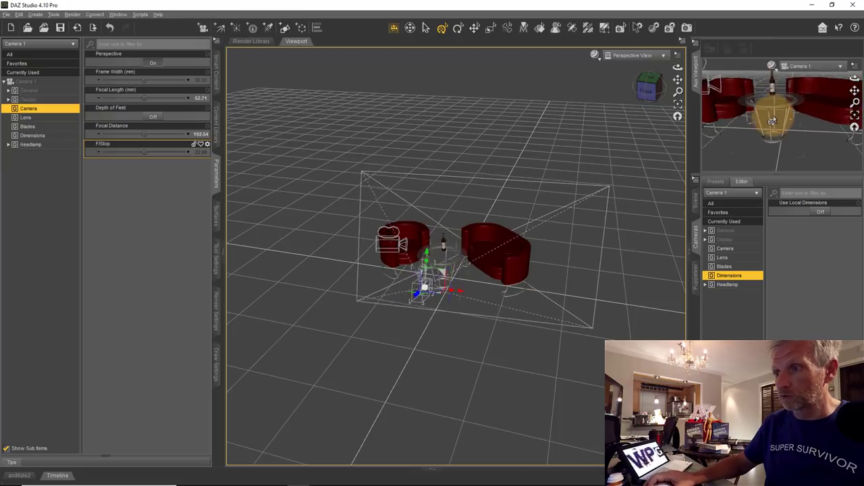
scroll(773, 120, down, 4)
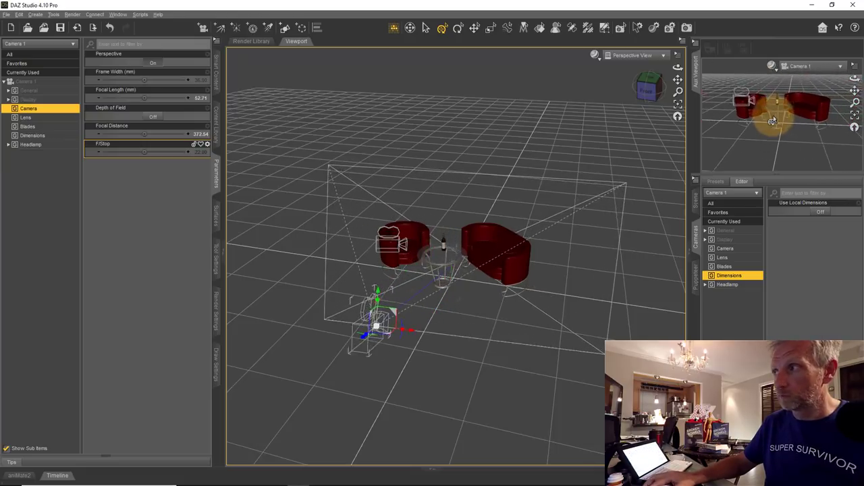
scroll(773, 120, up, 7)
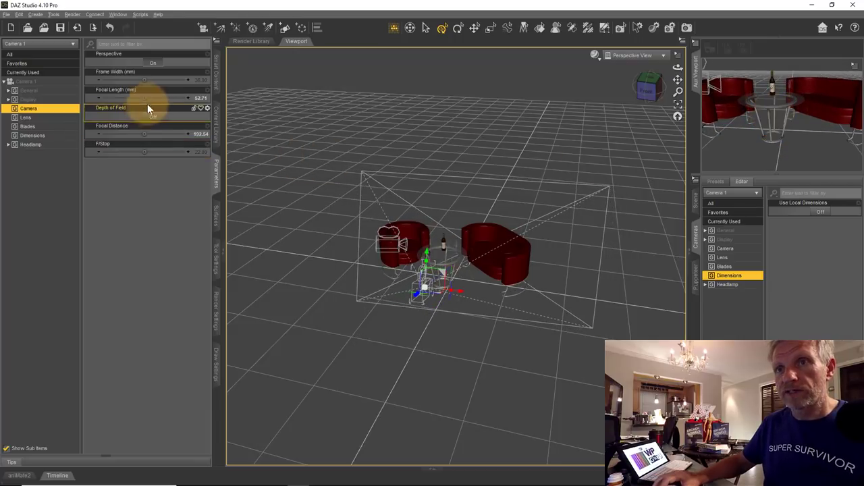
Lower Camera 1's focal length to about 22.4 mm and move the camera in close to the table.
drag(143, 98, 432, 236)
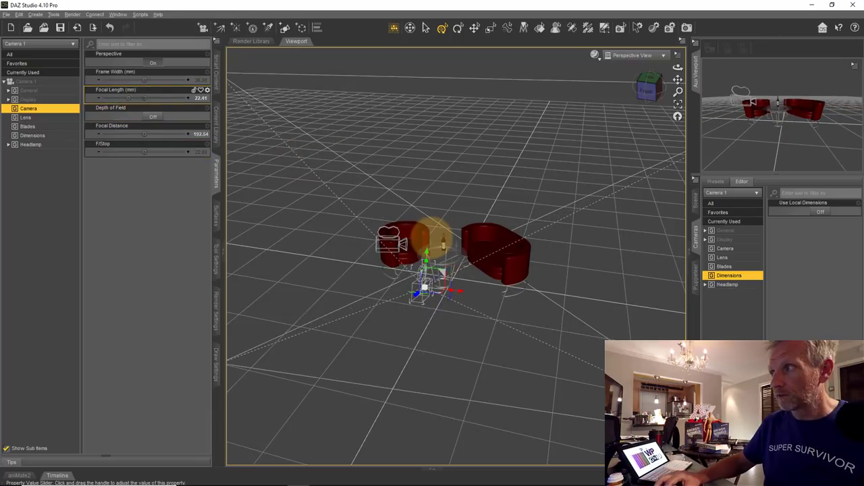
scroll(762, 119, up, 6)
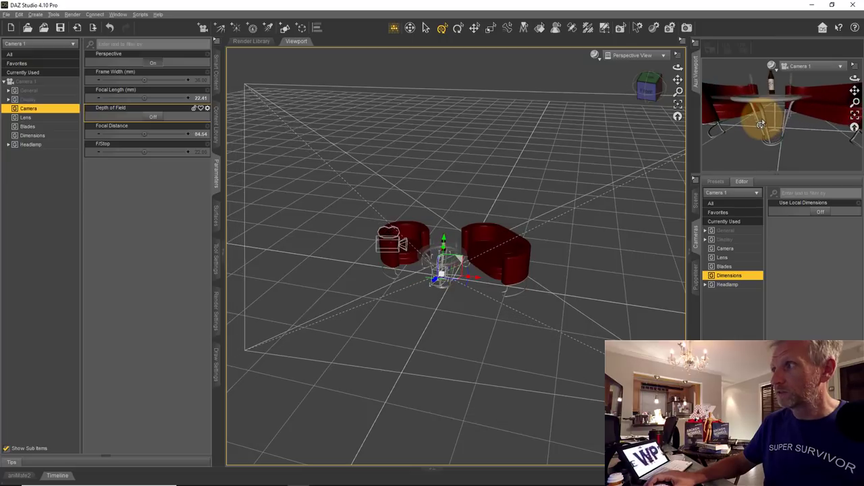
drag(761, 124, 762, 110)
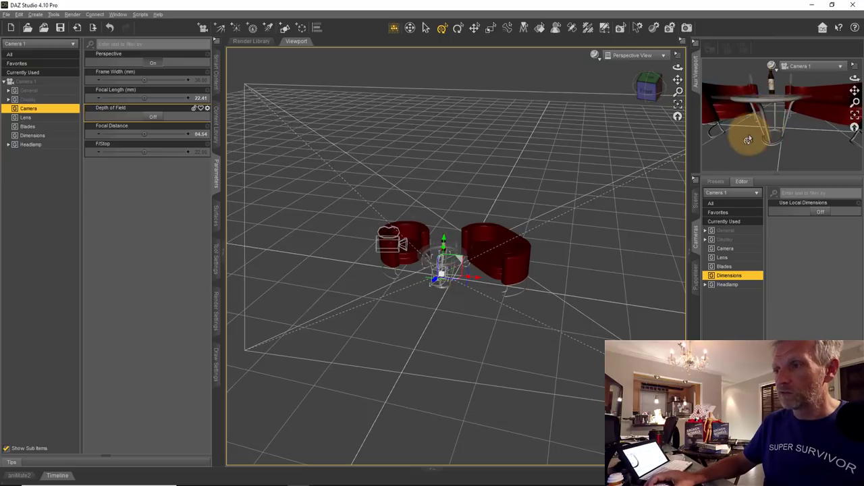
Pull Camera 1 back from the furniture and raise its focal length to about 94.5 mm.
mouse_move(475, 305)
mouse_down()
mouse_move(655, 306)
mouse_move(476, 305)
mouse_up()
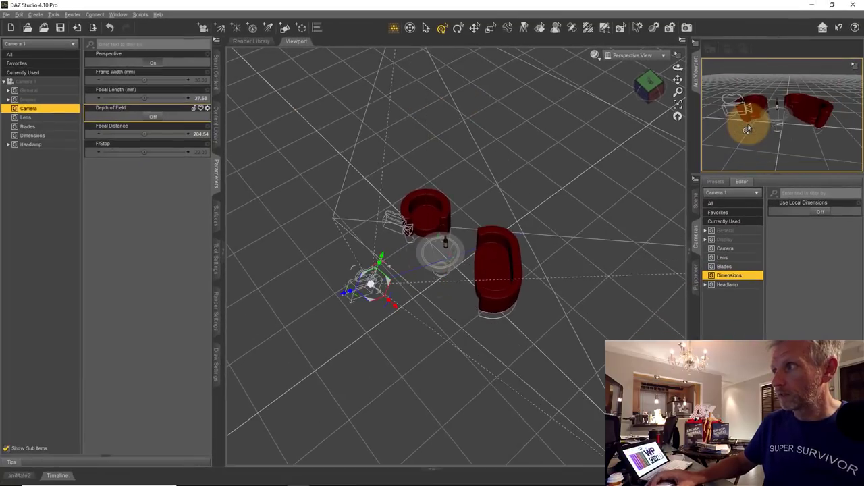
drag(747, 129, 747, 129)
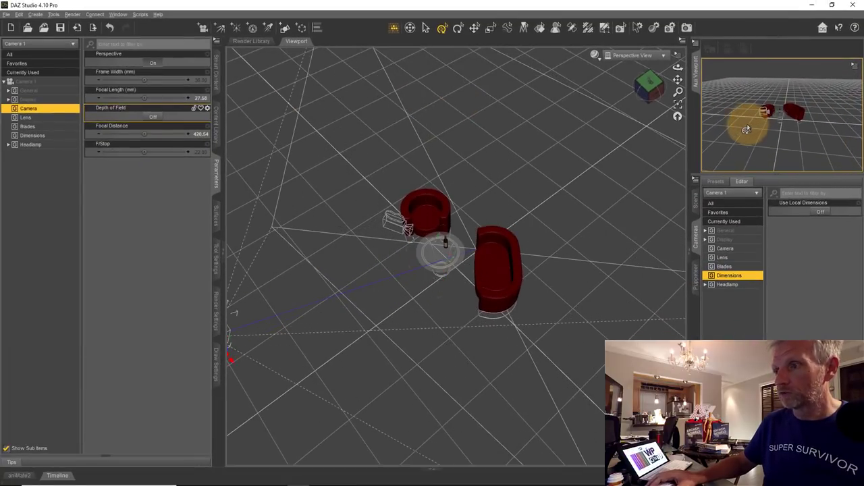
drag(143, 98, 320, 95)
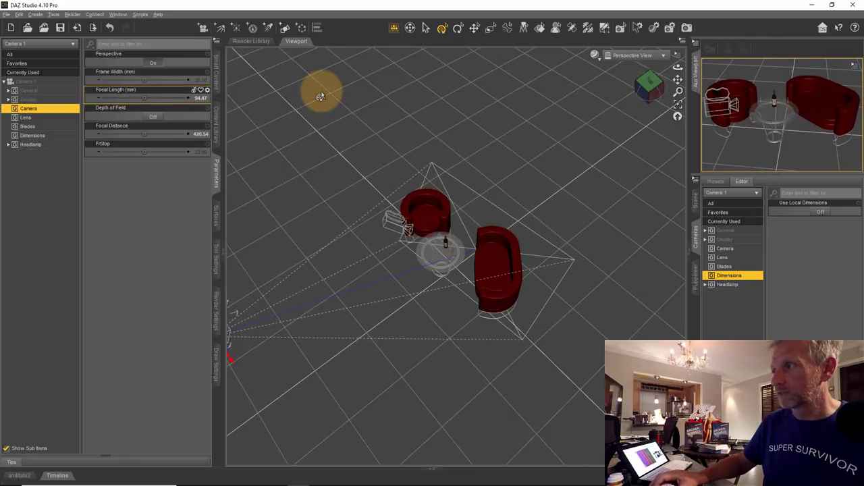
Move Camera 1 much farther away and compare focal lengths of about 231.7 mm and 106.2 mm.
scroll(800, 114, down, 10)
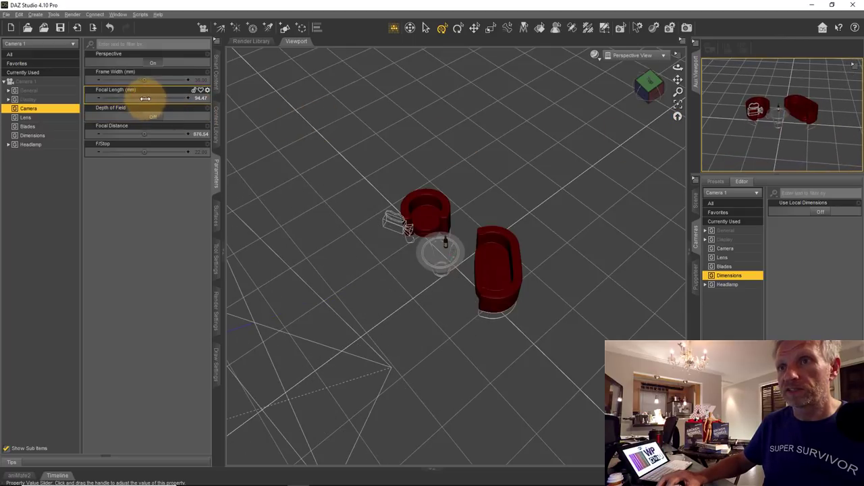
drag(145, 99, 433, 243)
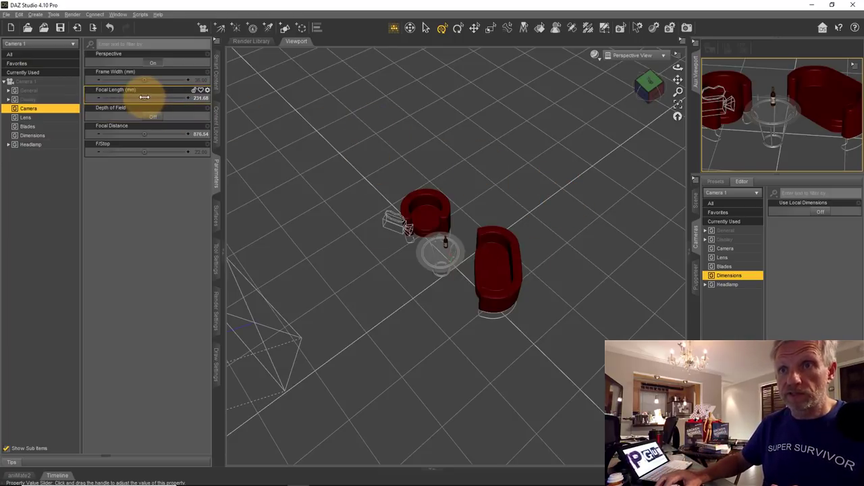
drag(145, 97, 428, 246)
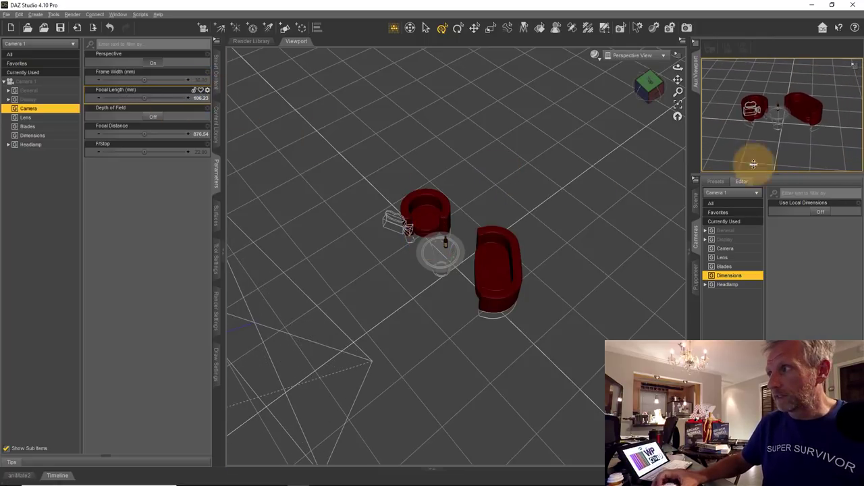
drag(753, 165, 789, 152)
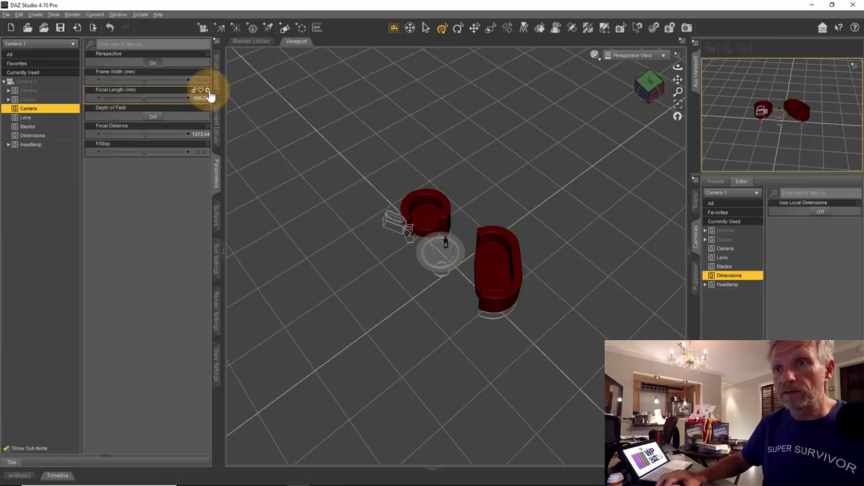
Reset Camera 1's focal length to its default and move the camera back in toward the furniture.
click(208, 91)
click(218, 137)
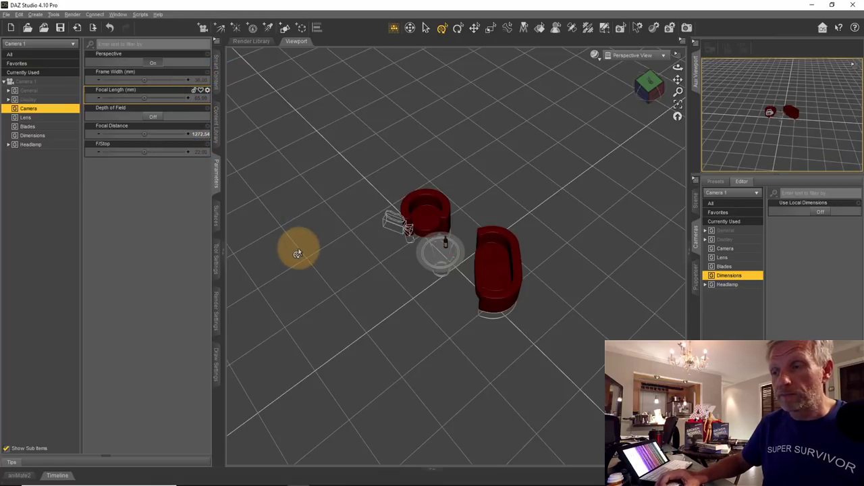
mouse_move(324, 293)
mouse_down()
mouse_move(434, 233)
mouse_move(325, 297)
mouse_up()
scroll(761, 108, up, 10)
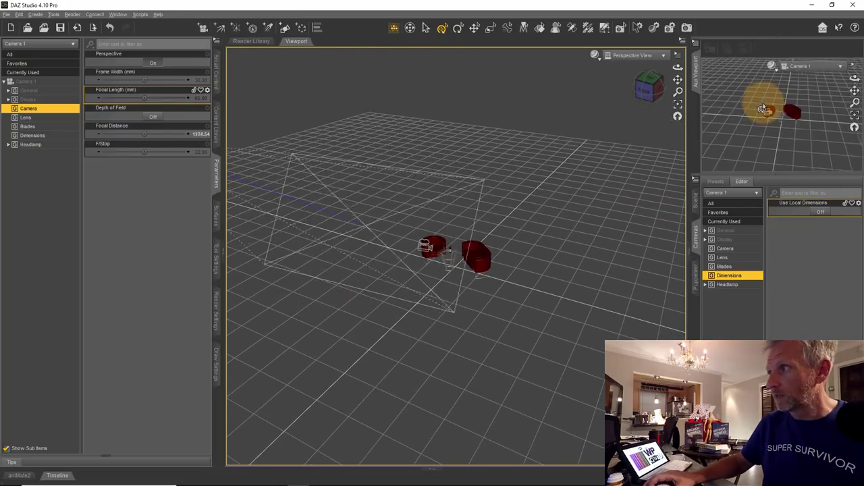
scroll(761, 108, up, 3)
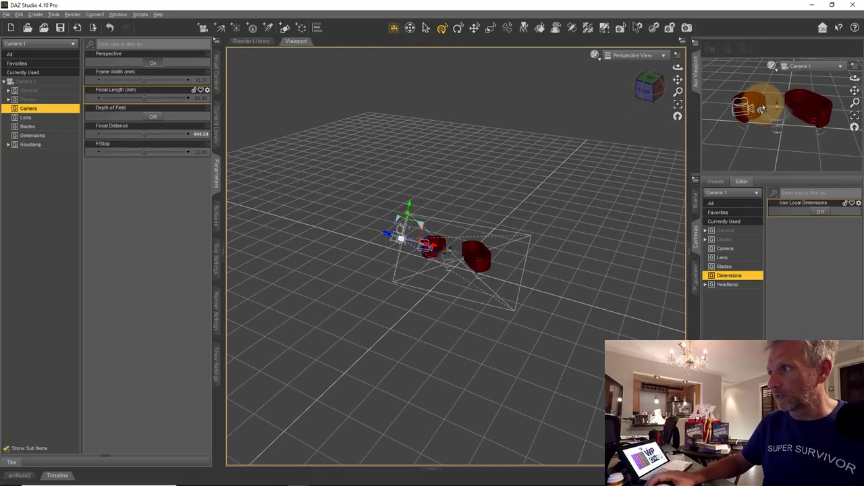
Show the scene through Camera 1 in the main viewport with the Iray preview and reframe the furniture from slightly farther away.
click(663, 56)
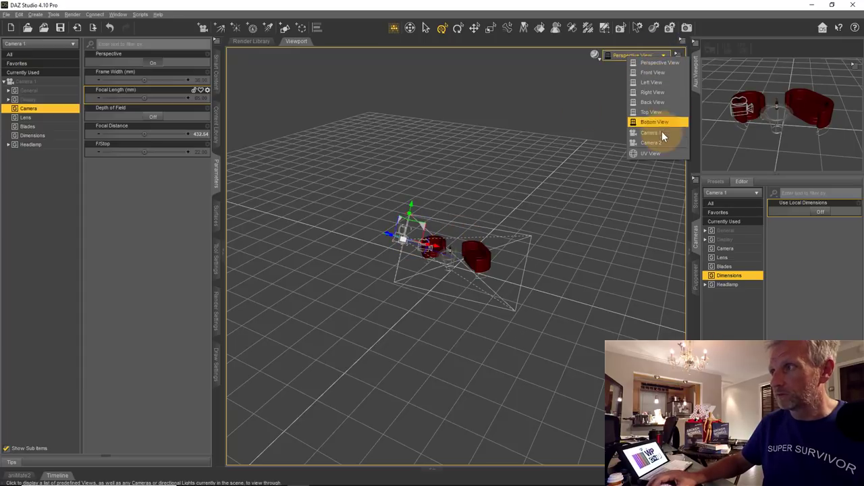
click(662, 133)
mouse_move(464, 241)
mouse_down()
mouse_move(434, 232)
mouse_move(475, 268)
mouse_move(473, 245)
mouse_up()
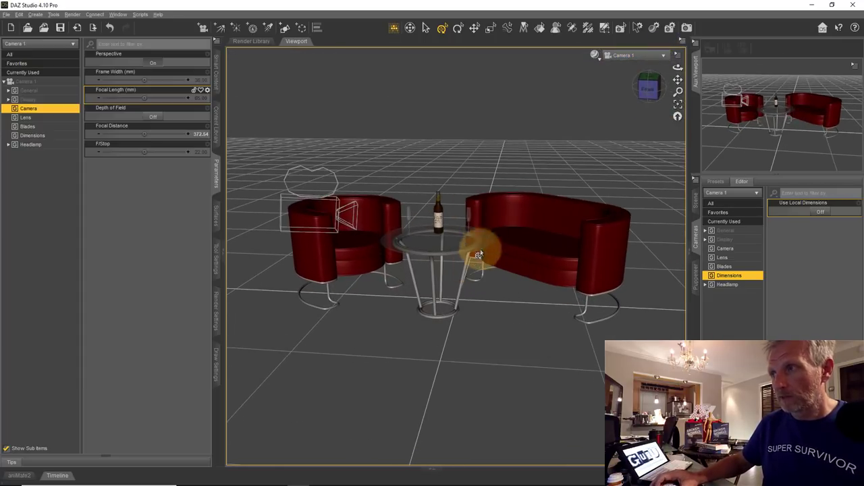
click(597, 56)
click(605, 158)
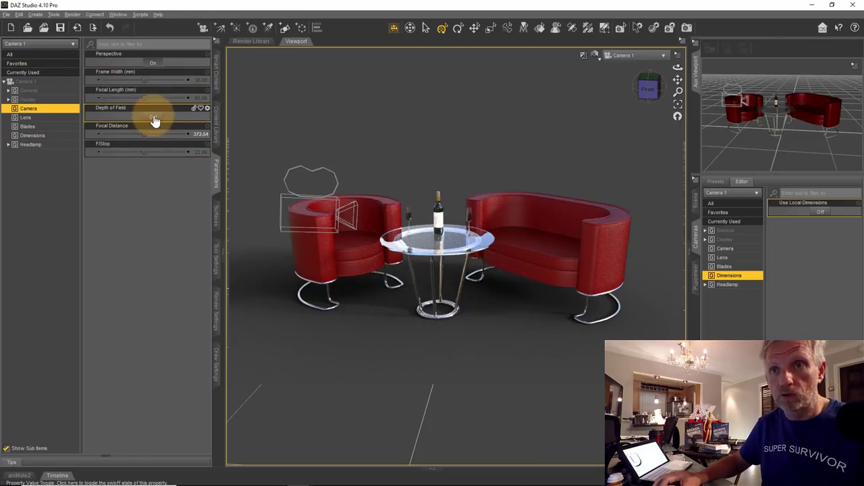
click(146, 134)
drag(359, 214, 405, 243)
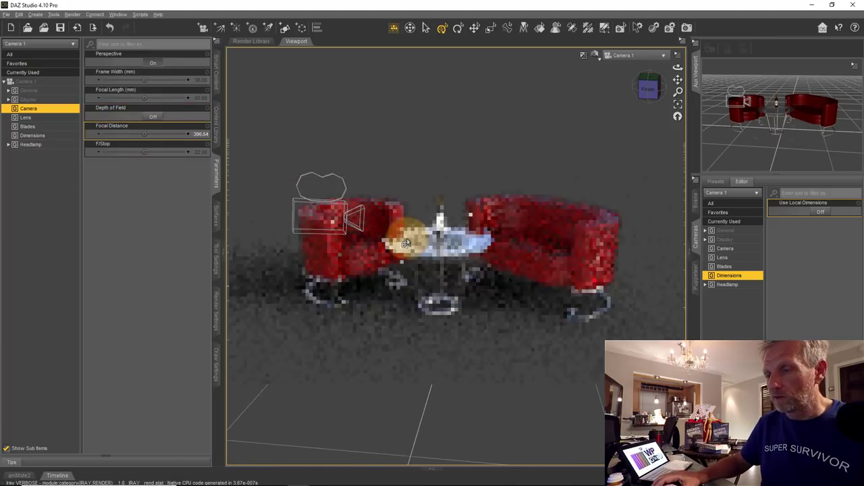
Switch the main viewport to Camera 2 and pull the camera back to frame the chair, sofa and table from the side.
click(646, 67)
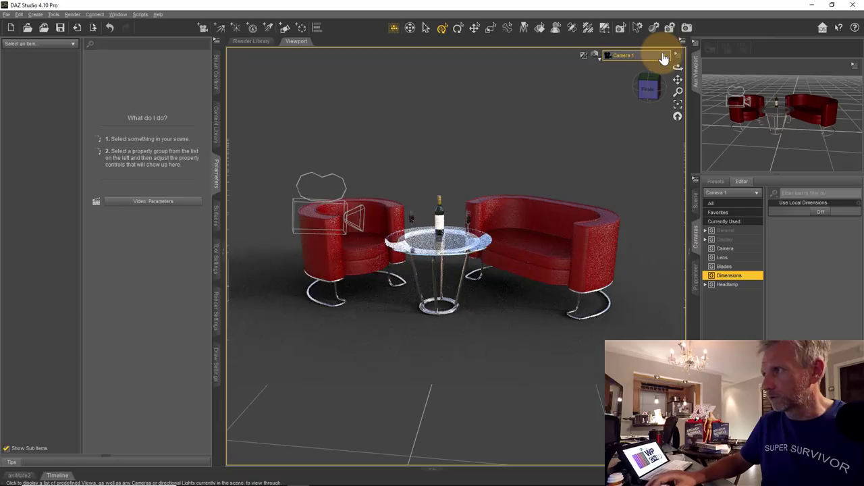
click(663, 57)
click(666, 140)
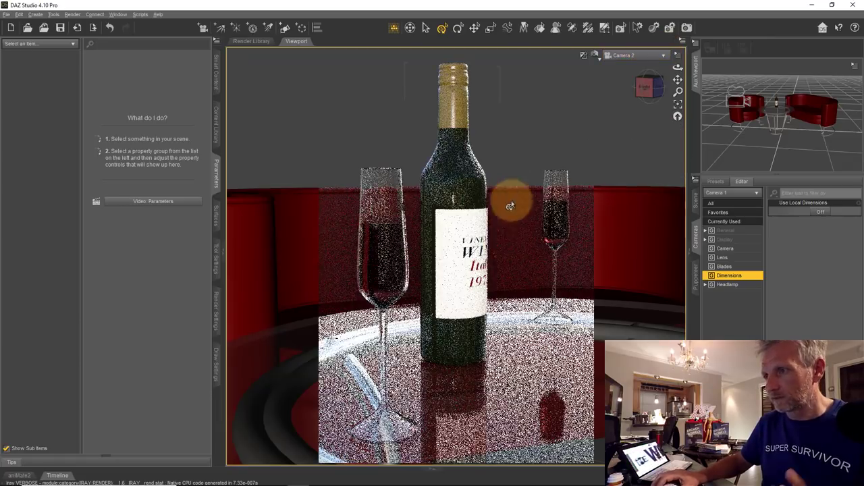
drag(492, 221, 459, 209)
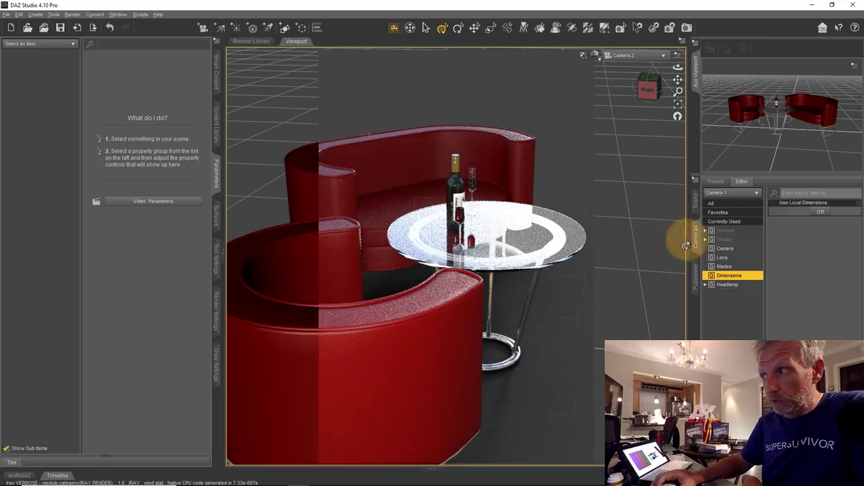
Select Camera 2 in the scene and turn on its Depth of Field.
click(696, 202)
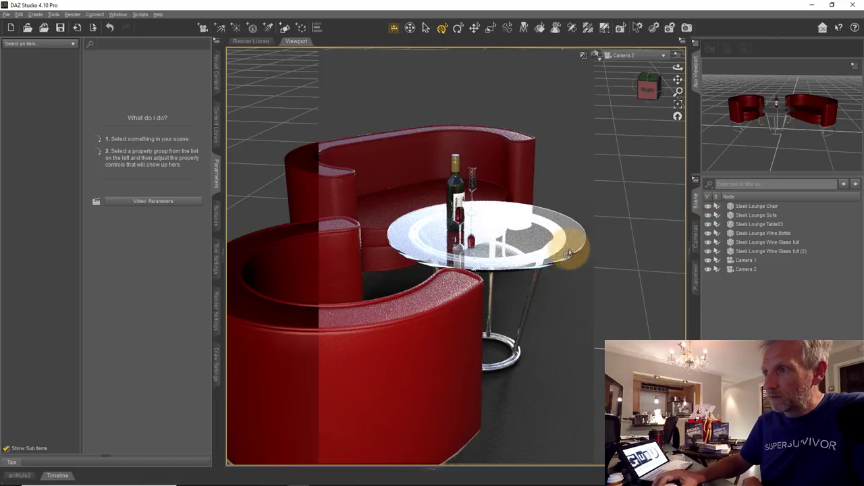
click(745, 268)
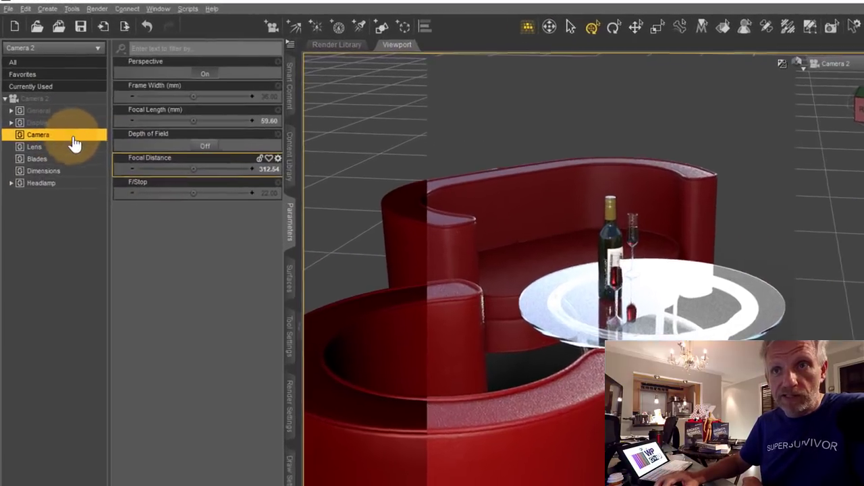
click(205, 148)
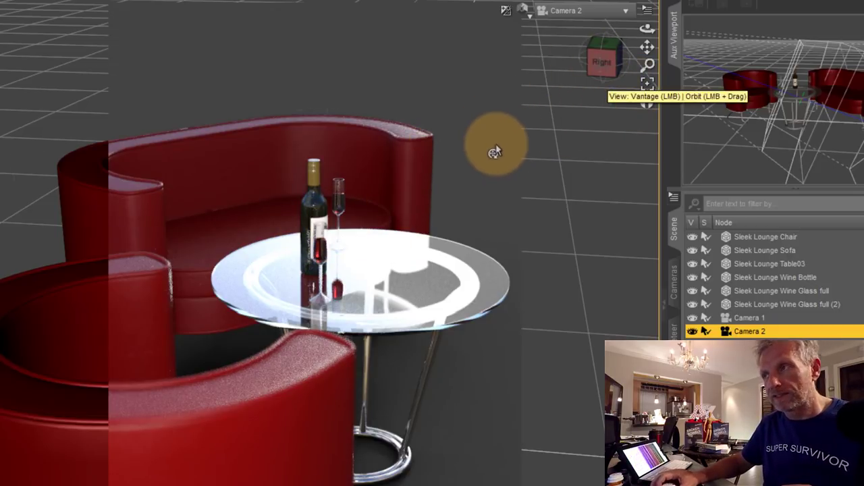
Show the auxiliary viewport in perspective view and orbit it to frame Camera 2's depth of field planes around the furniture.
click(531, 15)
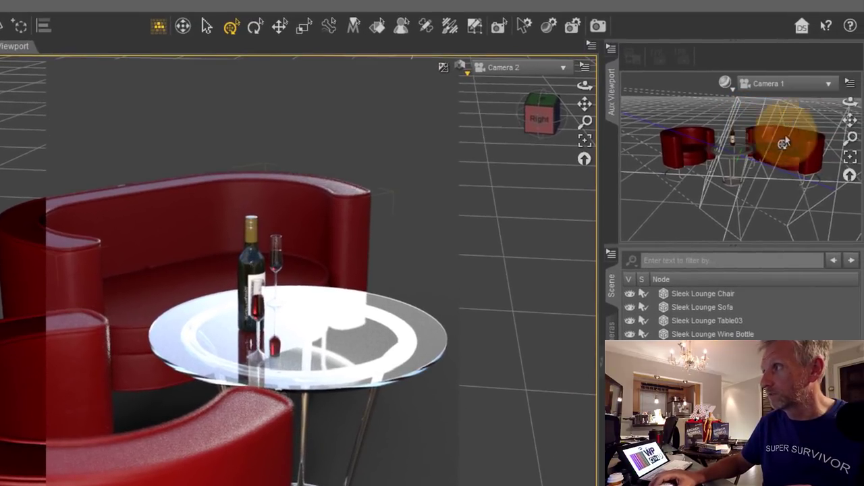
click(827, 86)
click(821, 89)
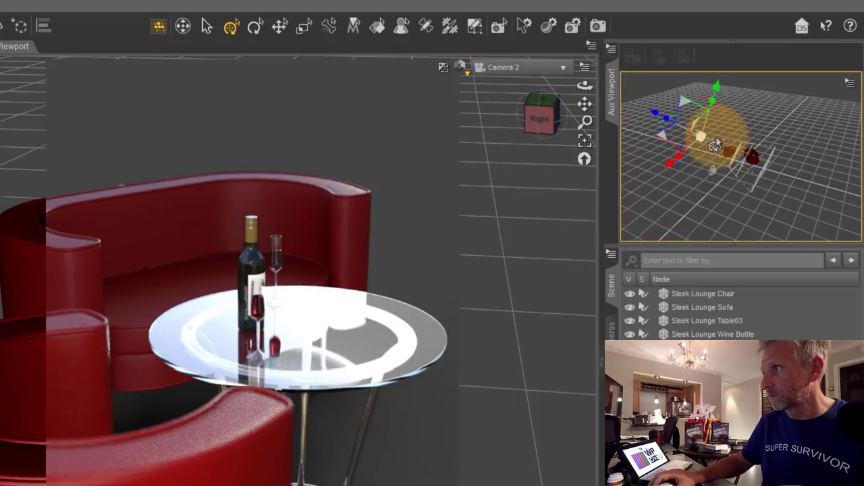
alt+drag(709, 150, 694, 163)
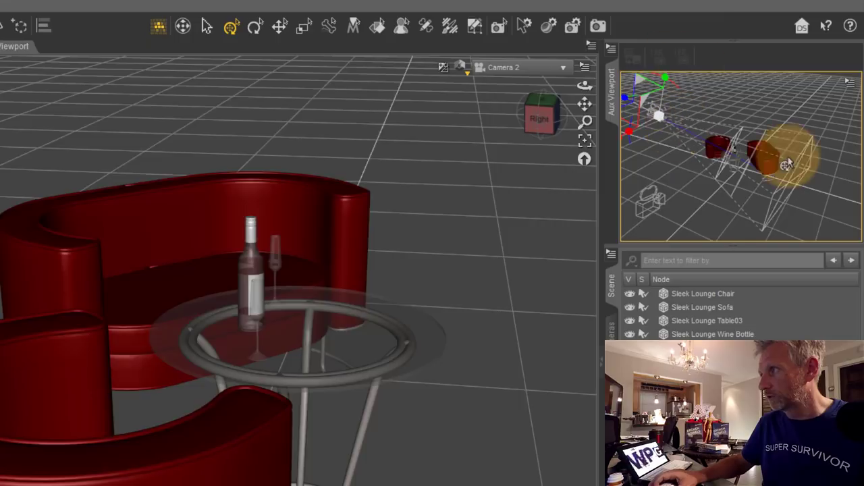
alt+drag(788, 164, 730, 179)
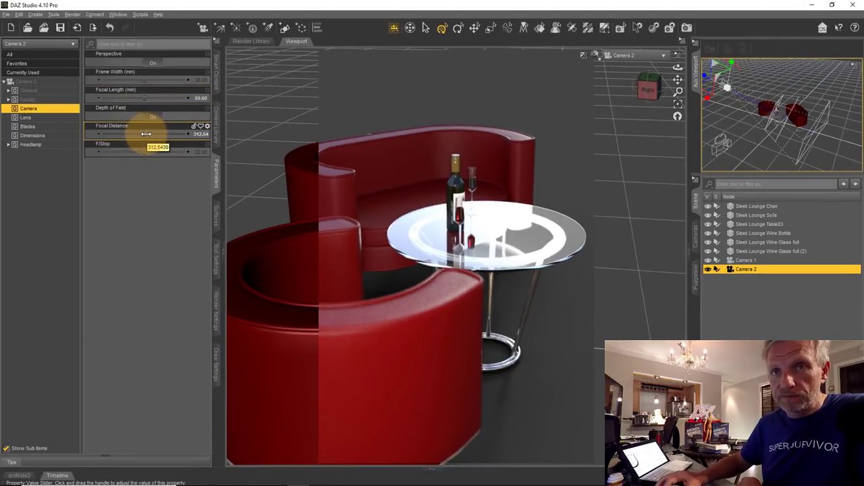
Set Camera 2's focal distance to 257.45 and compare F/Stop values of 7.22 and 28.04.
drag(146, 133, 144, 134)
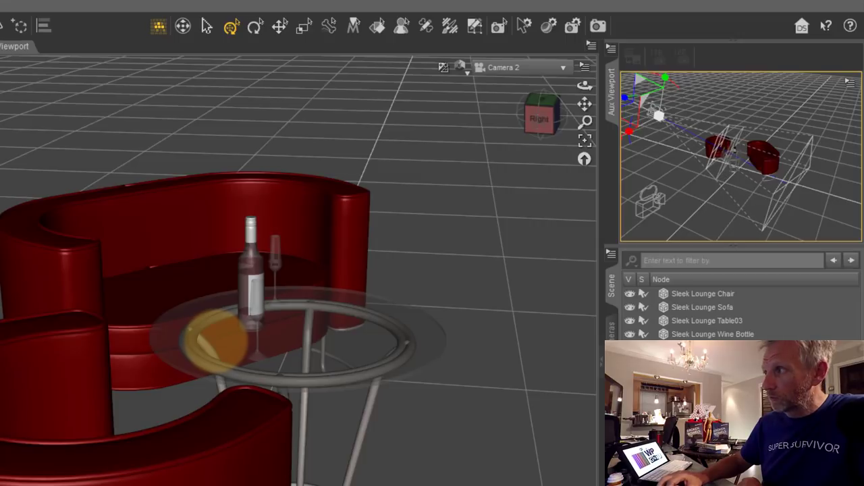
drag(44, 58, 461, 485)
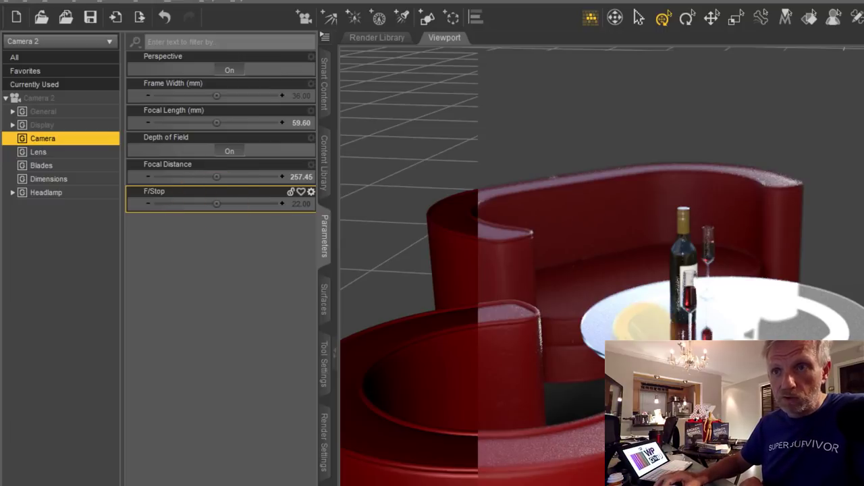
drag(216, 203, 196, 203)
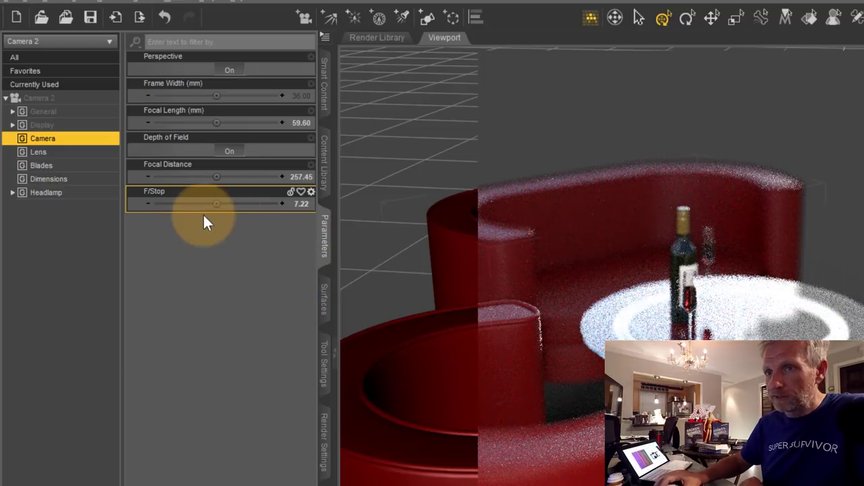
drag(216, 203, 201, 203)
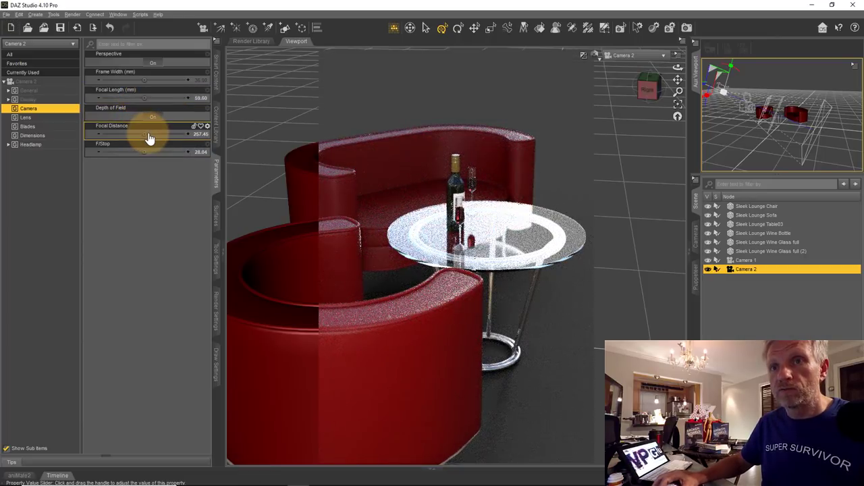
Set Camera 2's focal distance to 286.21 and its F/Stop to 14.15.
drag(146, 133, 151, 133)
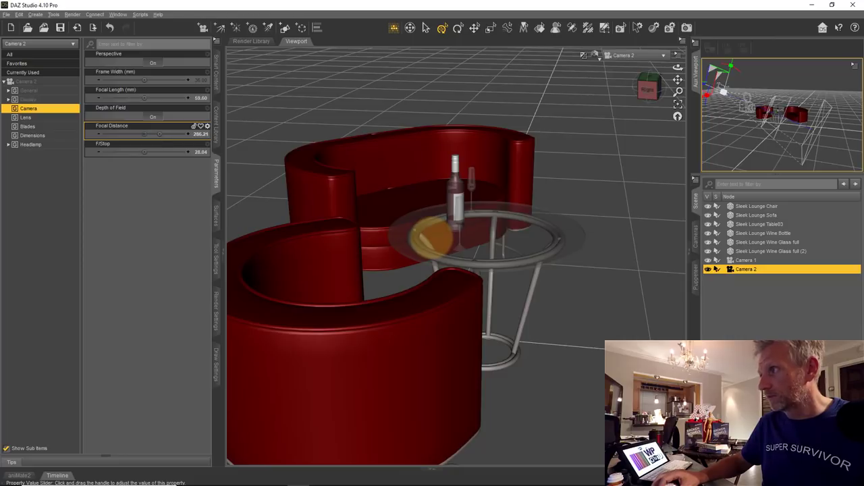
drag(123, 148, 140, 149)
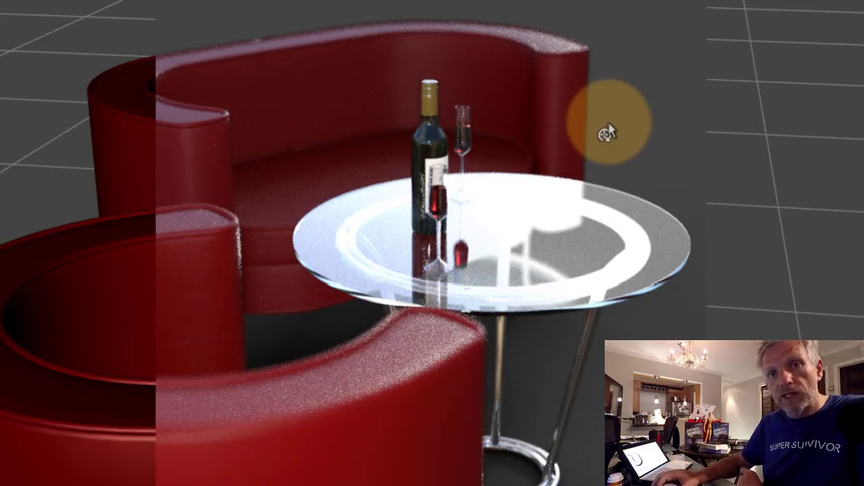
scroll(432, 243, down, 1)
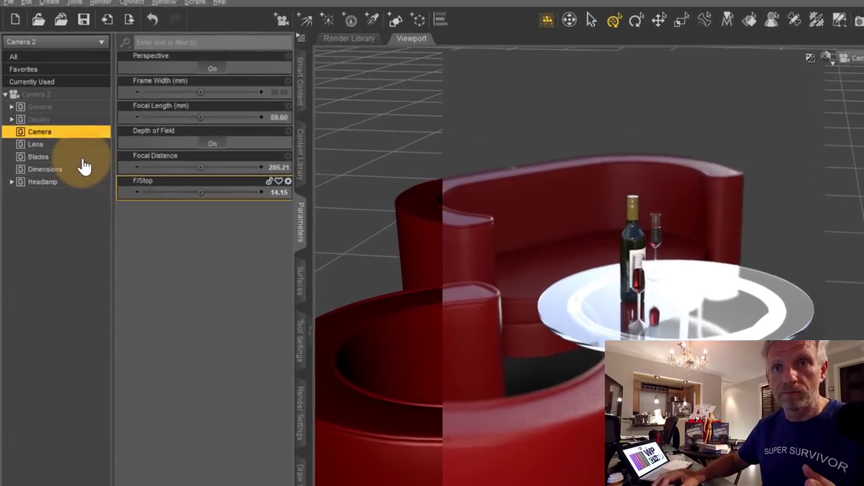
Examine Camera 2's aperture blade settings and its display options for the sight line, field of view and depth of field planes.
click(27, 126)
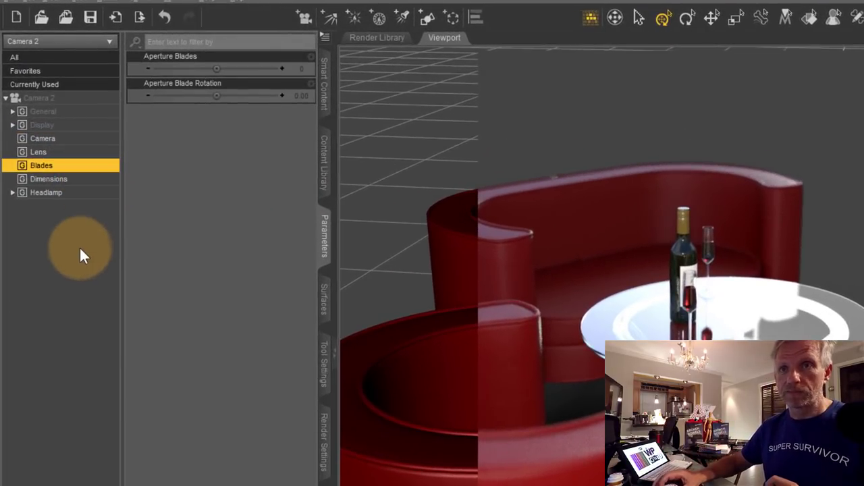
click(43, 128)
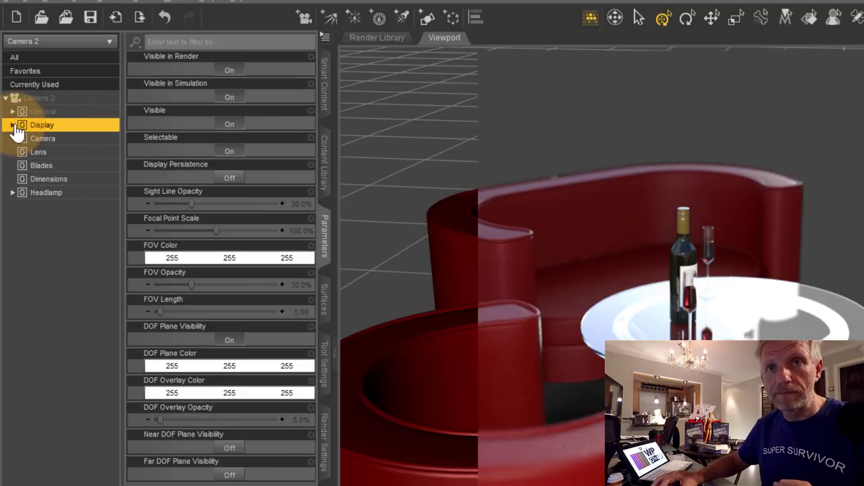
click(13, 126)
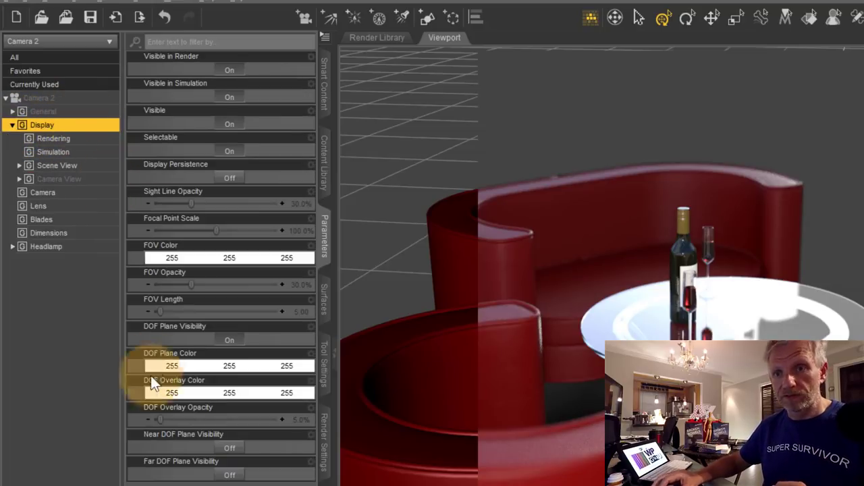
click(168, 195)
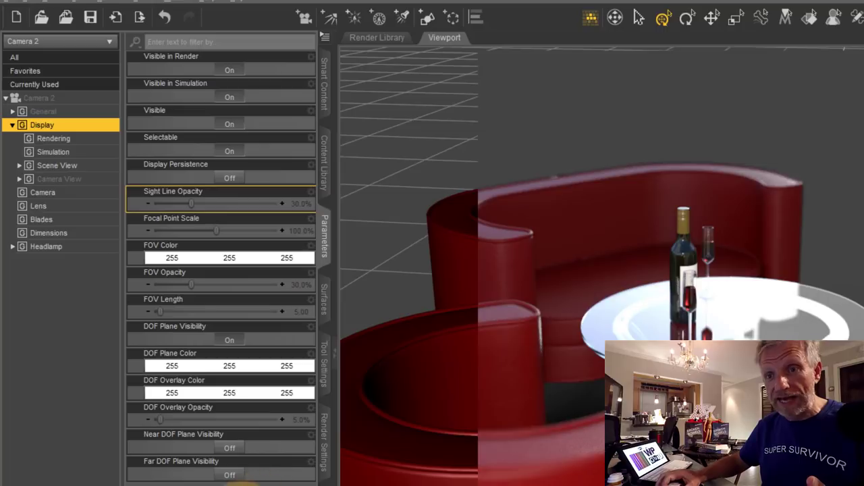